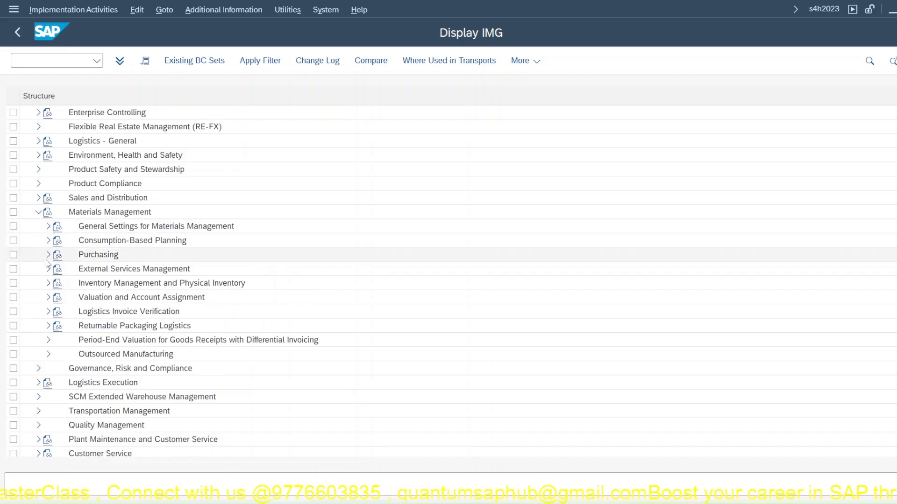
- Browse the IMG for material type settings under Enterprise Structure and Materials Management > Purchasing > Material Master
left_click(48, 255)
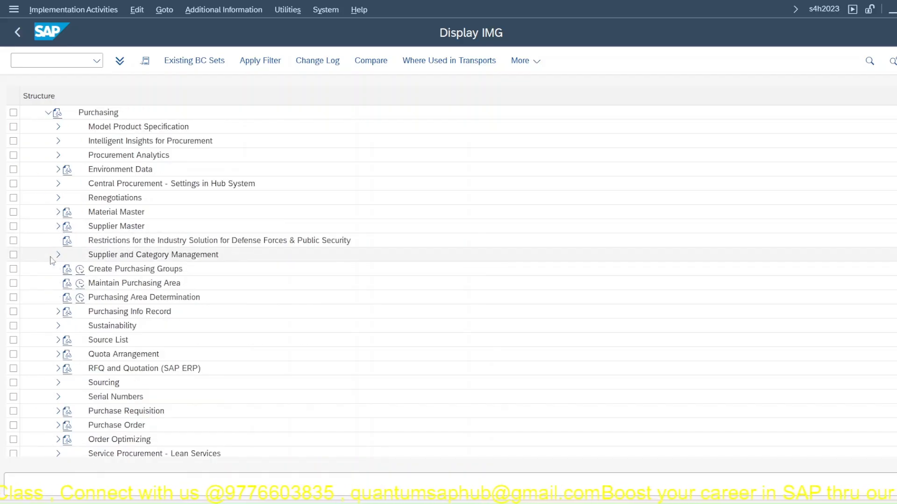
left_click(58, 213)
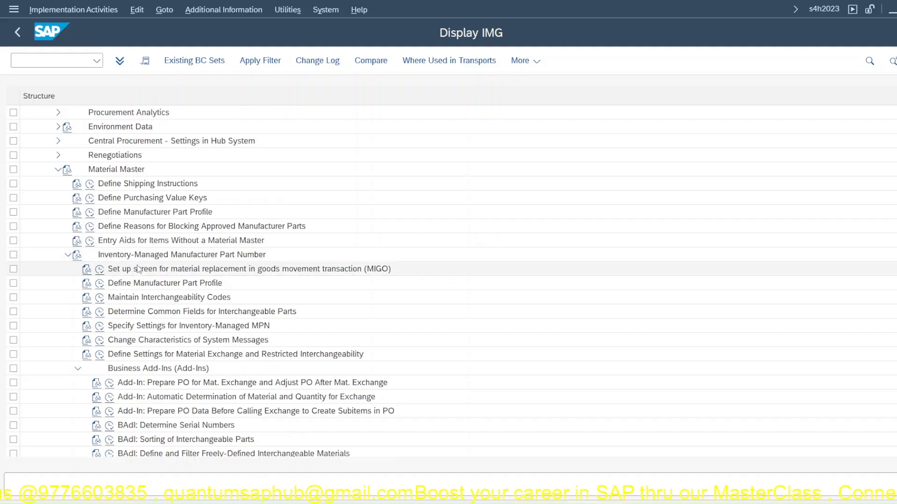
scroll(131, 281, "up", 3)
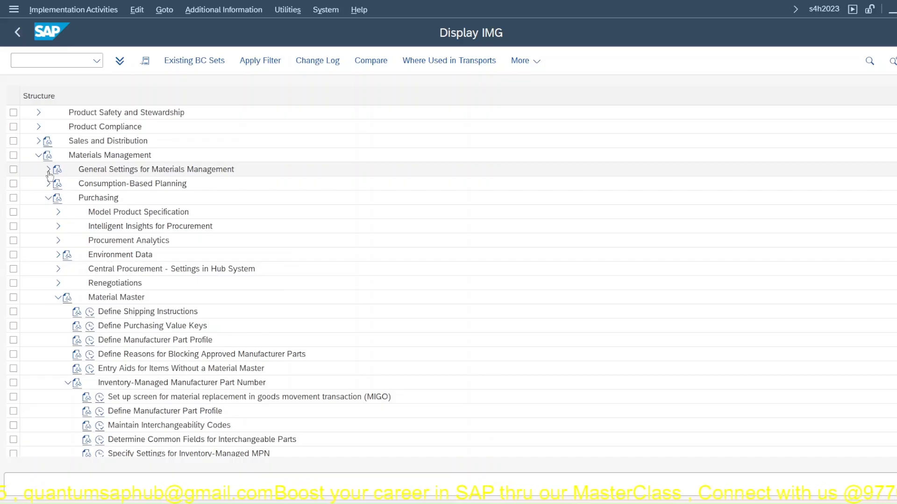
scroll(84, 196, "up", 6)
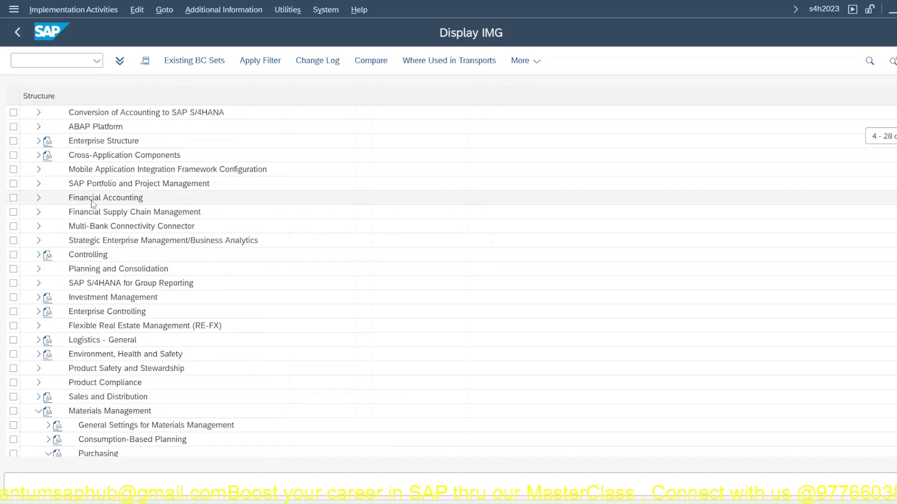
left_click(39, 141)
left_click(38, 142)
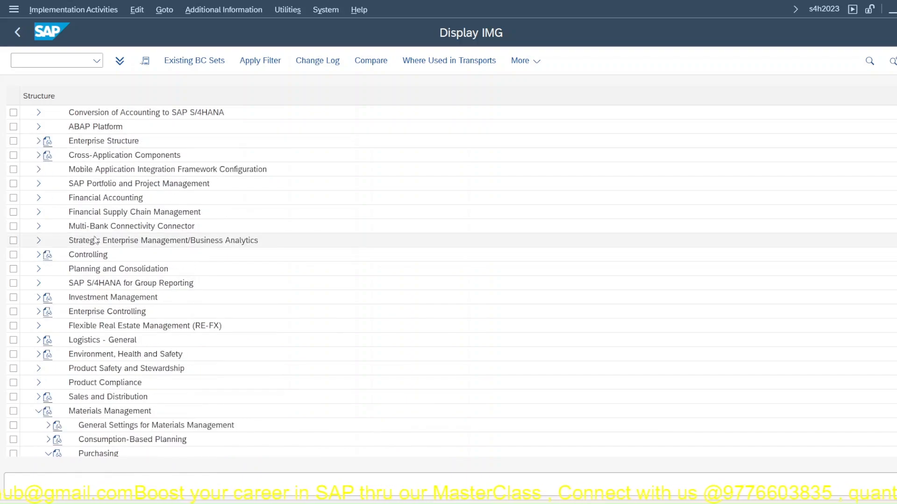
scroll(96, 253, "down", 2)
scroll(88, 262, "down", 2)
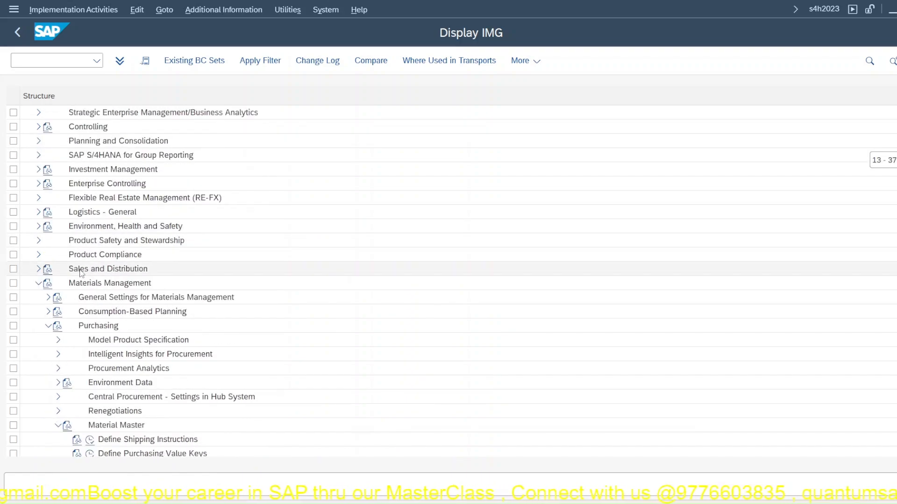
scroll(81, 273, "down", 4)
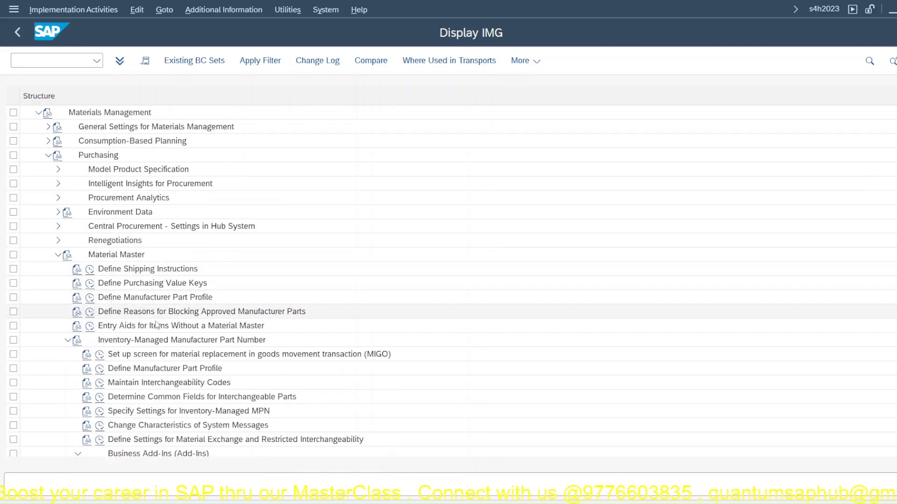
scroll(155, 325, "down", 1)
scroll(150, 349, "down", 2)
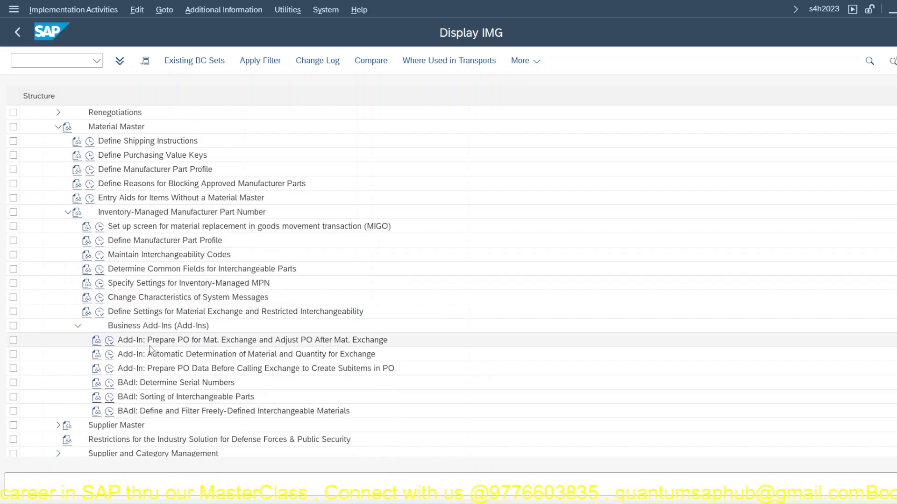
scroll(150, 349, "up", 3)
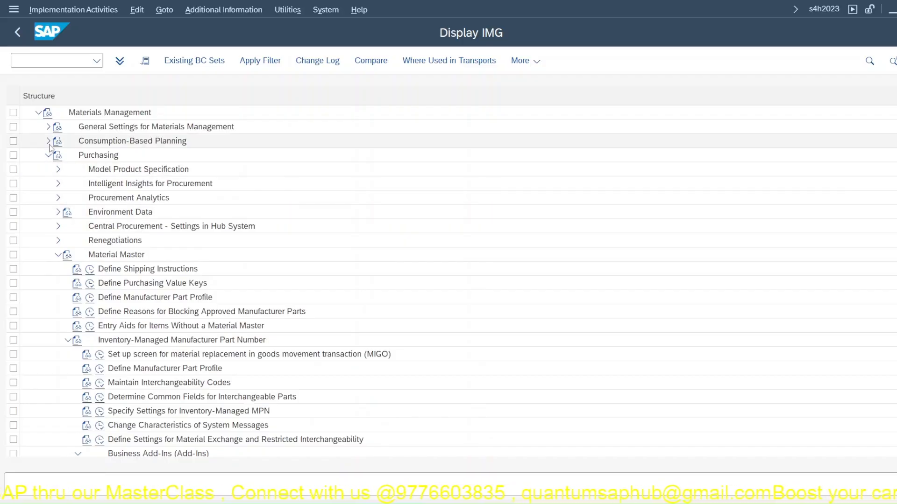
- Check the activities under General Settings for Materials Management, then collapse the node
left_click(48, 127)
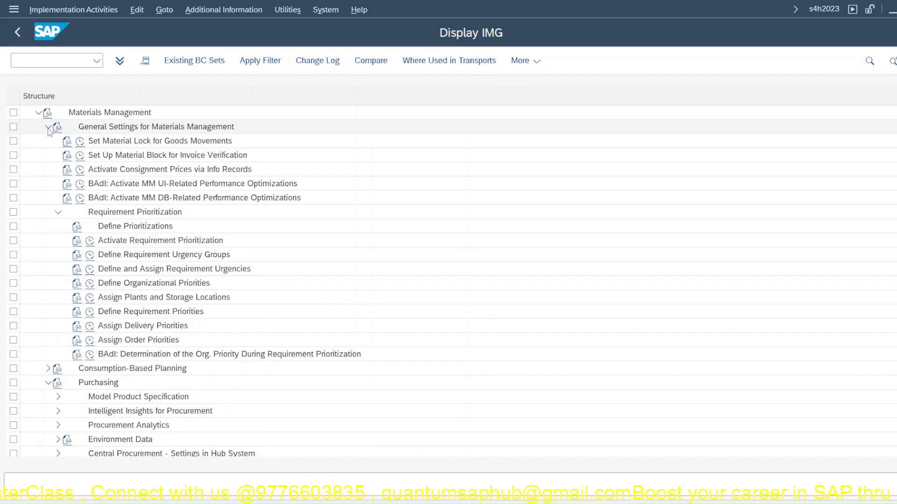
left_click(48, 127)
scroll(96, 215, "up", 2)
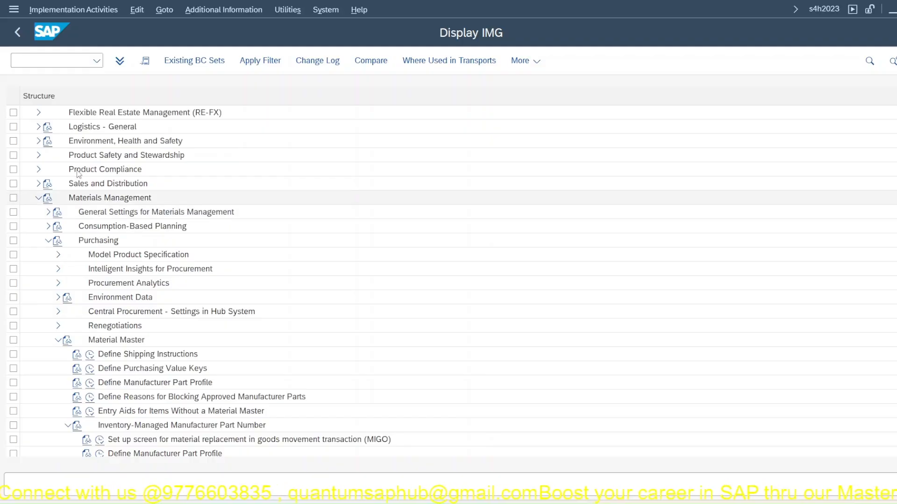
- Open the material types configuration in a new session with the command /ooms2
type("o")
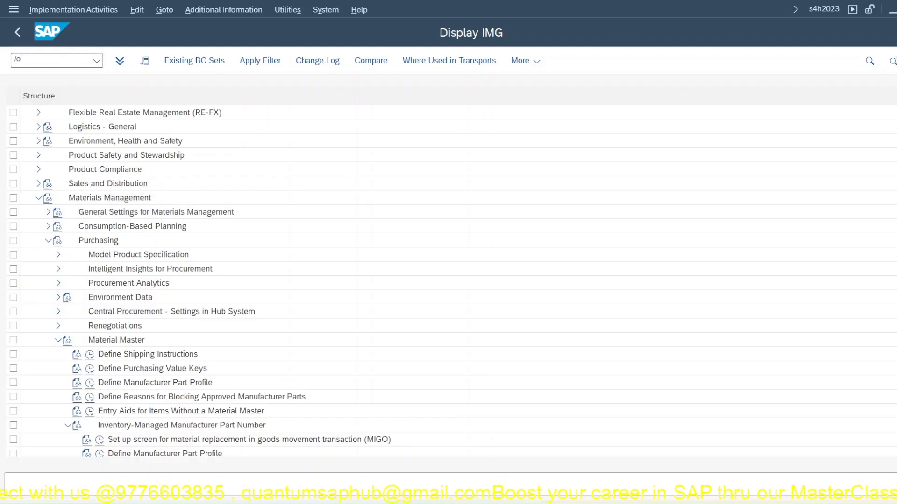
type("oms2")
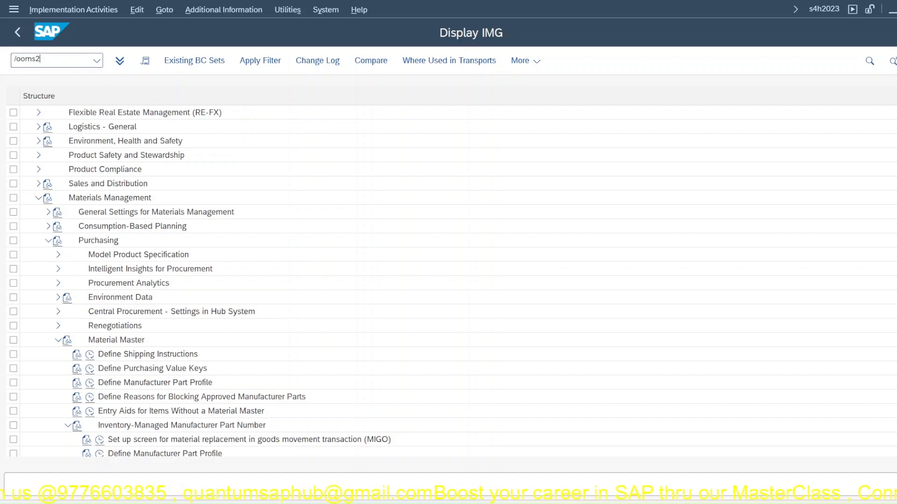
key("Return")
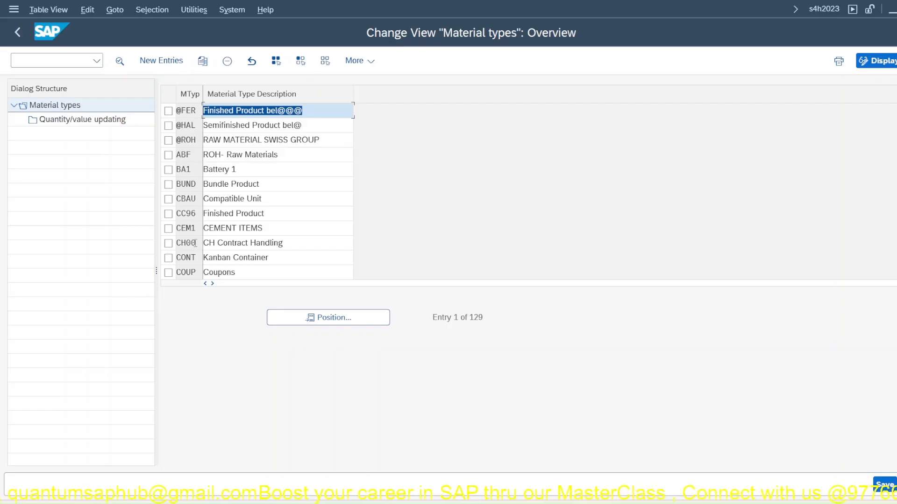
- Open the details of material type FERT (Finished Product) and look through its list of user departments
scroll(195, 243, "down", 2)
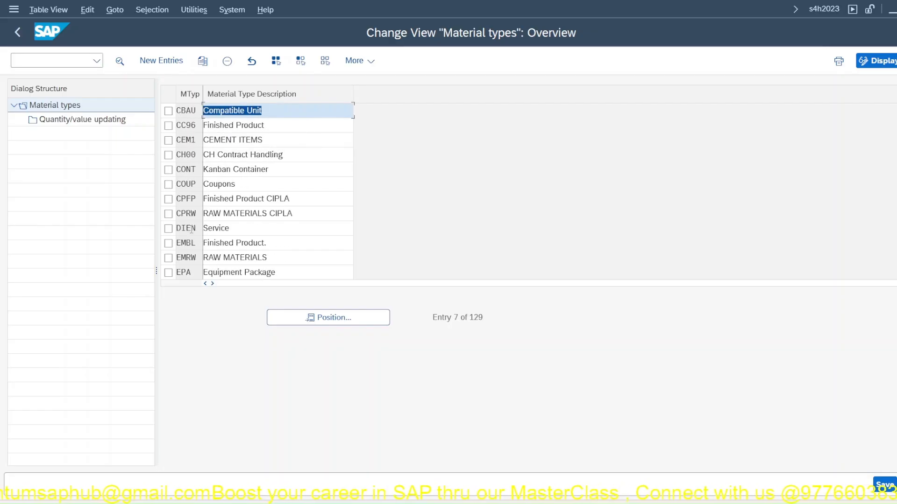
scroll(191, 230, "down", 2)
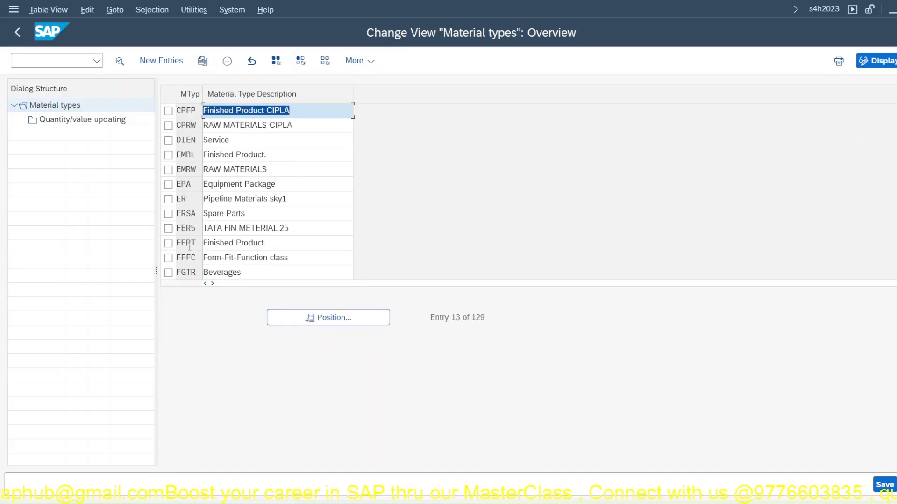
double_click(190, 242)
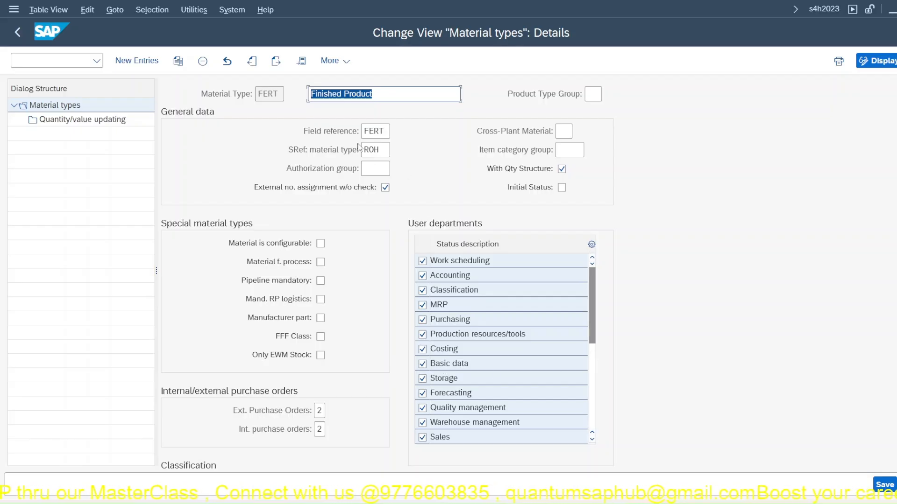
left_click_drag(592, 303, 598, 392)
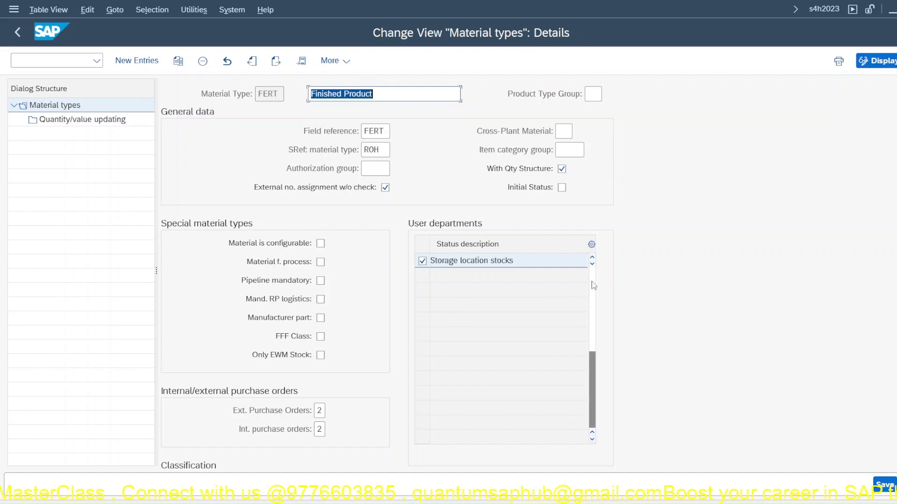
left_click(592, 281)
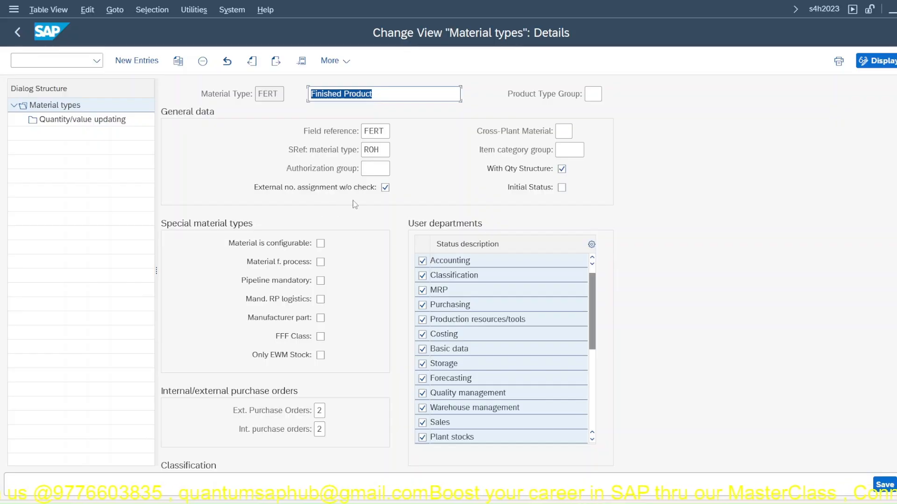
- View the possible values for FERT's external and internal purchase orders, closing each list without choosing an entry
scroll(352, 335, "down", 2)
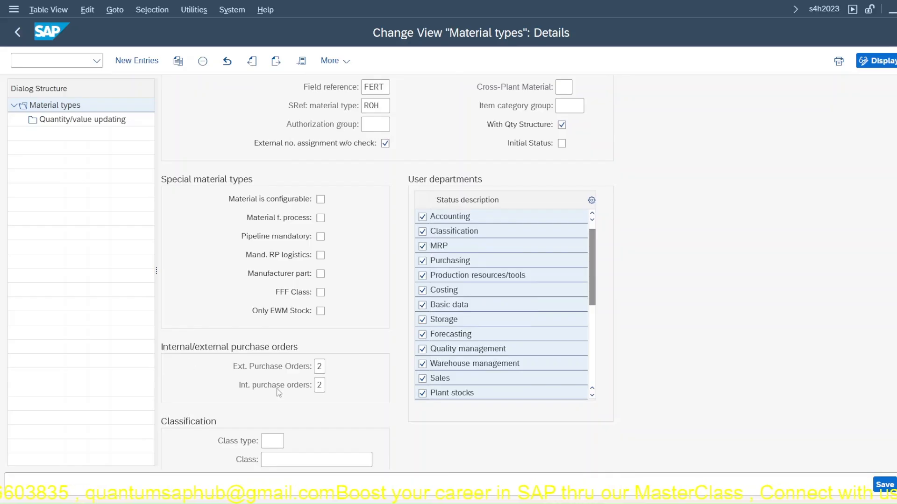
left_click(320, 367)
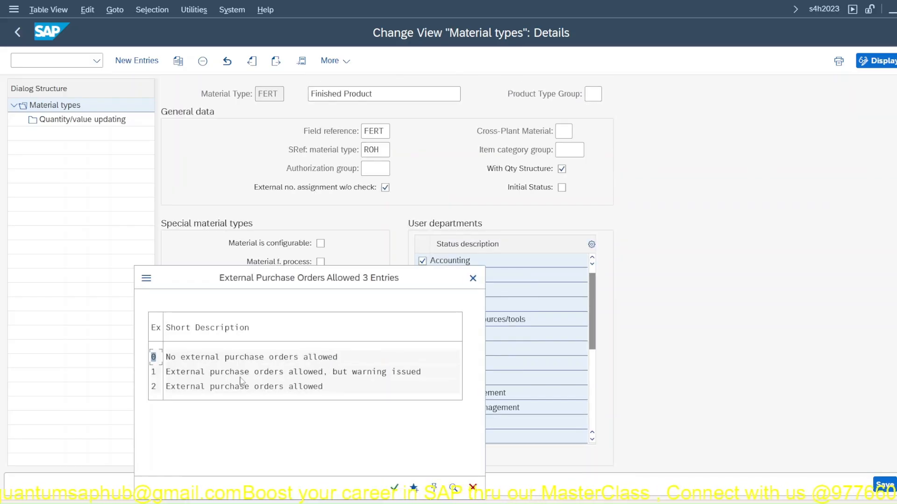
left_click(472, 279)
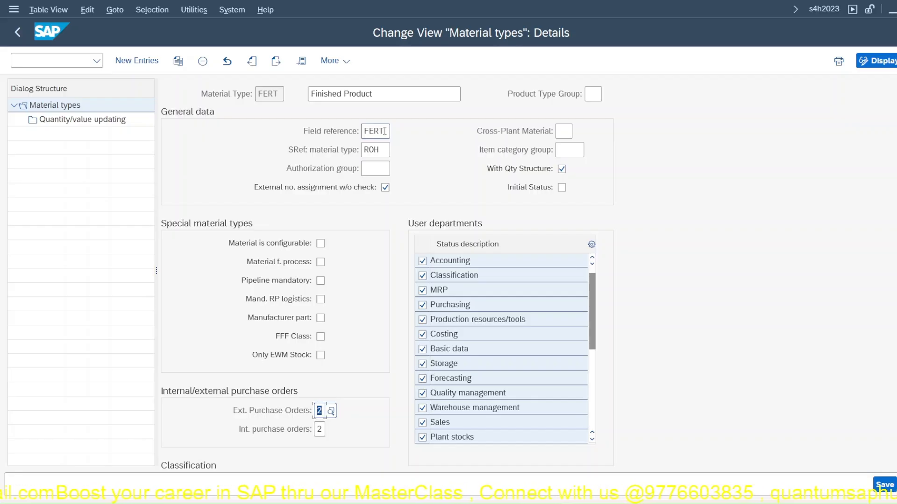
left_click(319, 429)
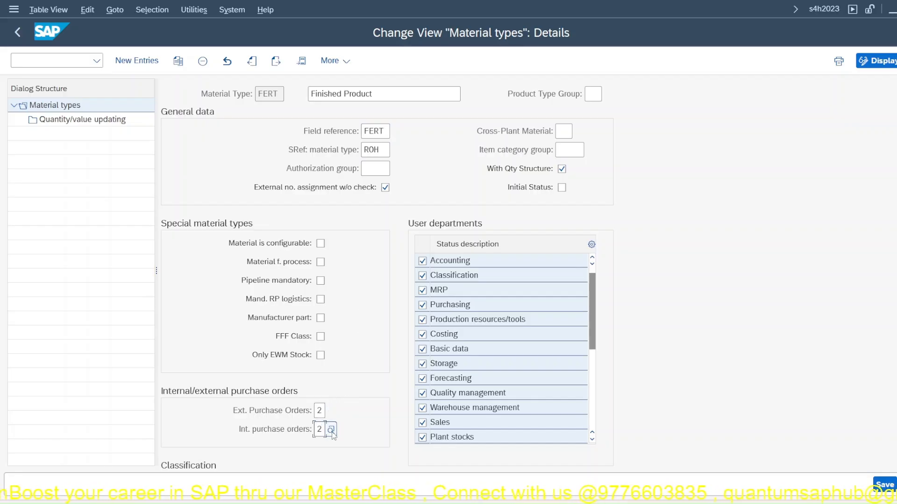
left_click(331, 429)
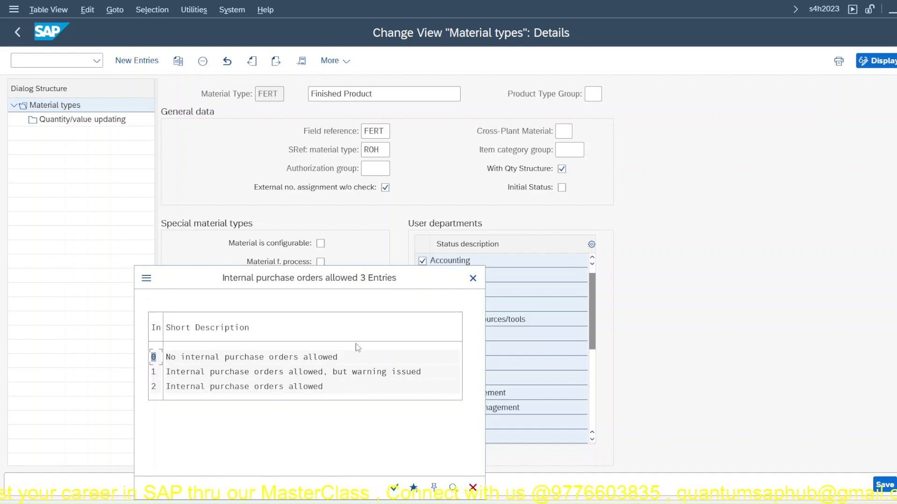
left_click(472, 278)
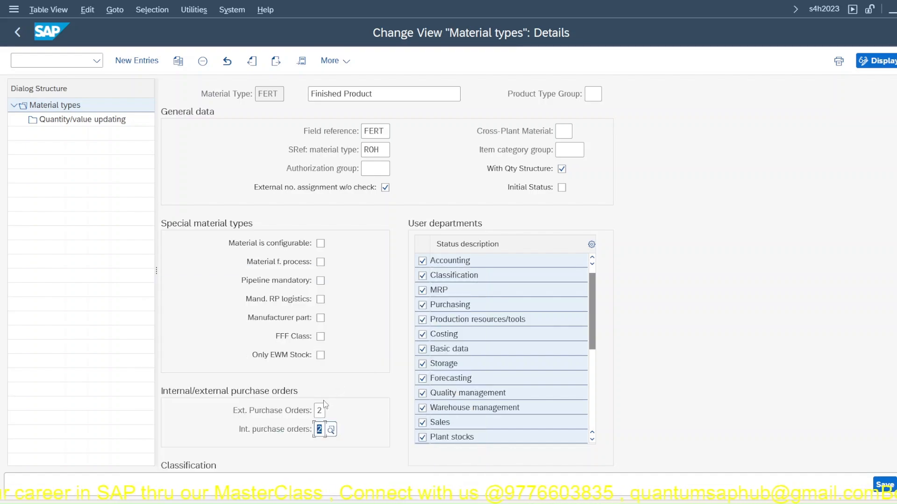
- Examine FERT's classification, valuation, quantity/value updating and retail-specific fields, then return to its general data
scroll(342, 362, "down", 1)
scroll(343, 364, "down", 6)
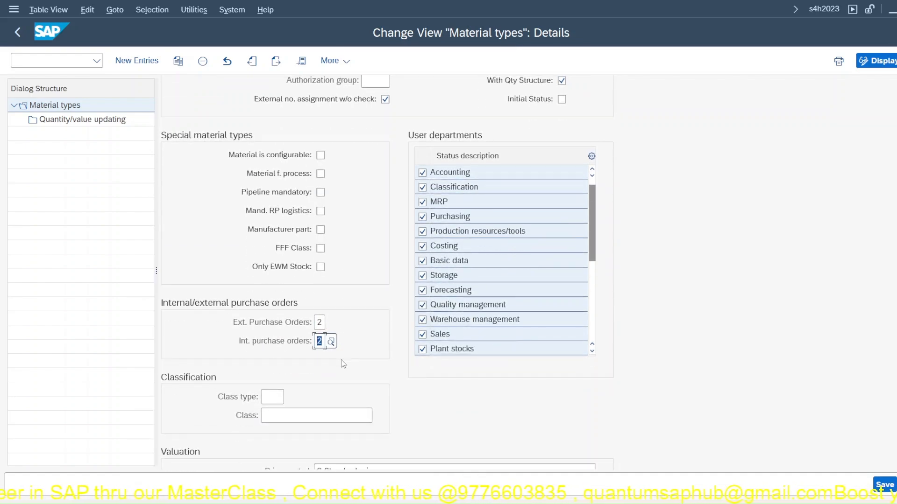
scroll(345, 363, "down", 1)
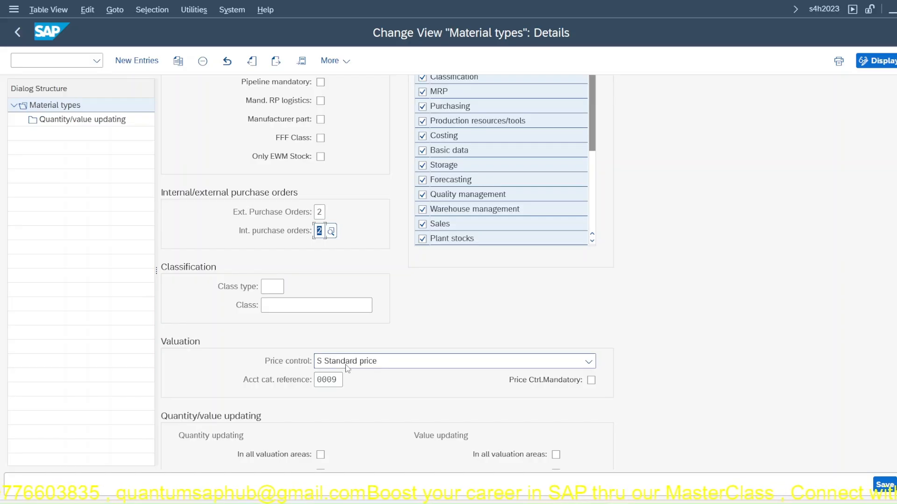
scroll(343, 367, "down", 1)
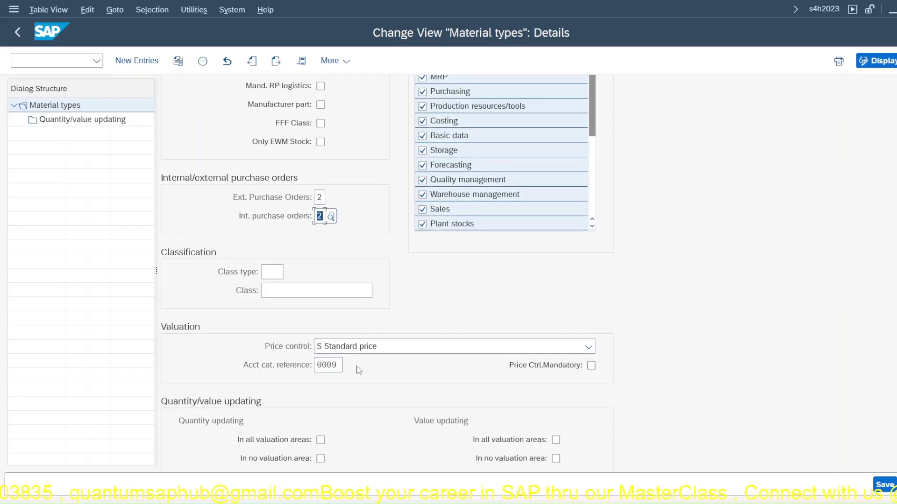
scroll(356, 367, "down", 2)
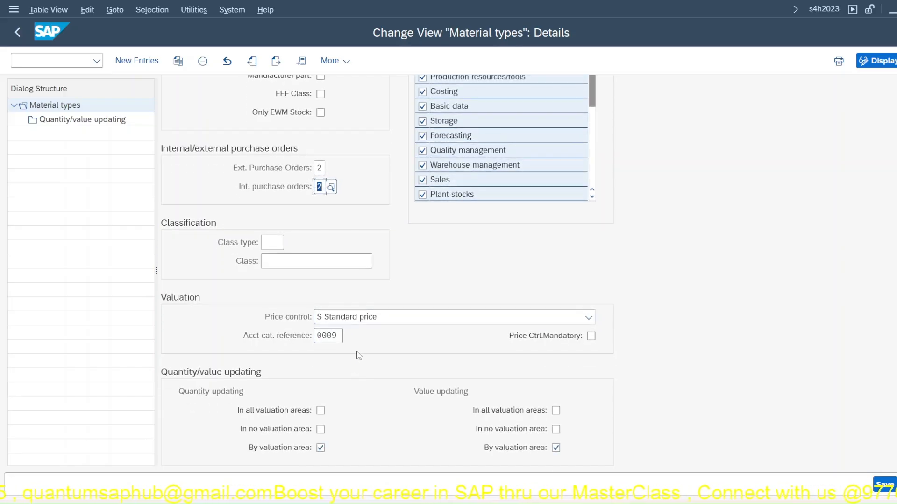
scroll(359, 356, "down", 6)
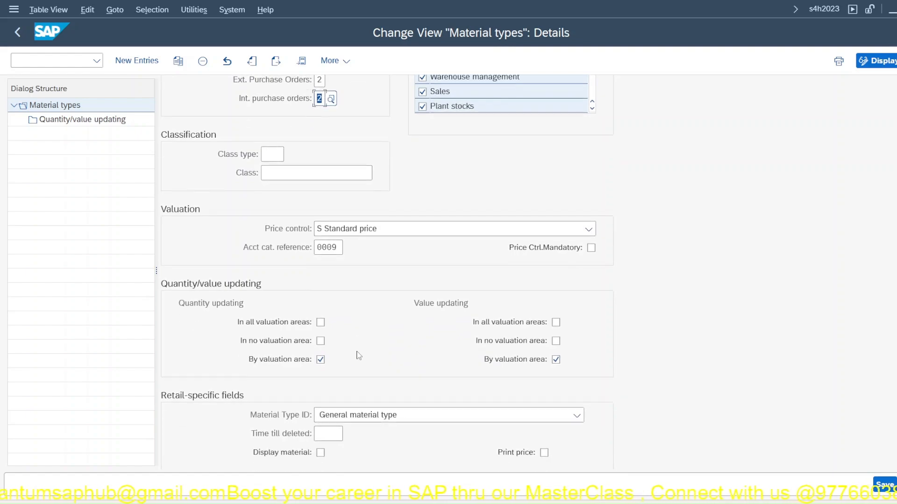
scroll(359, 356, "down", 1)
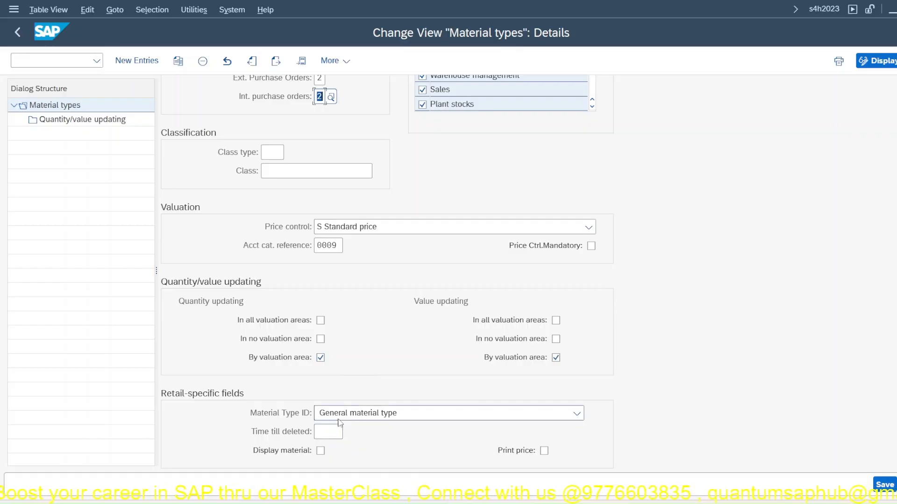
scroll(336, 427, "up", 3)
scroll(340, 423, "down", 2)
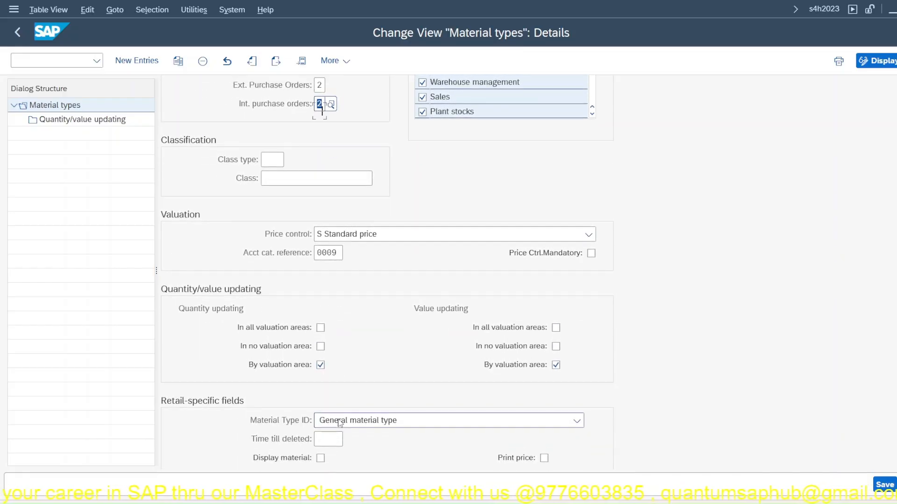
scroll(340, 423, "up", 10)
scroll(340, 424, "up", 5)
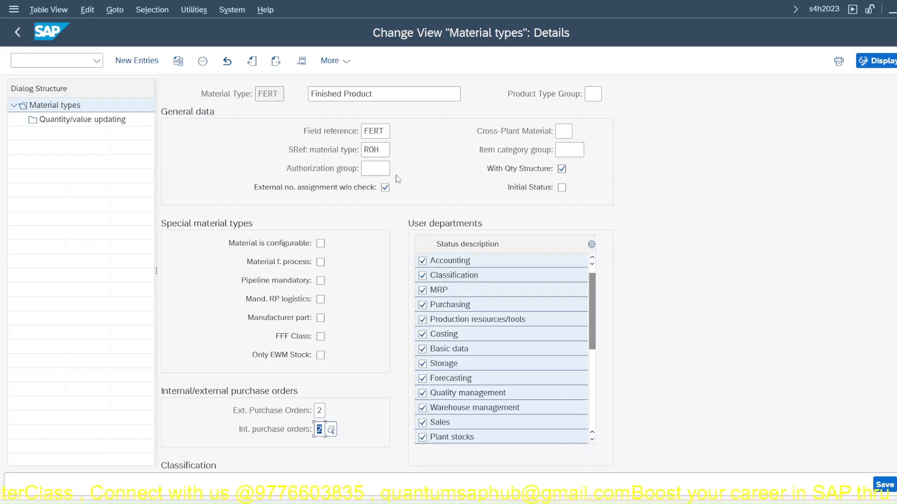
- Open the quantity/value updating overview for FERT and look through its valuation areas to the last entry
left_click(112, 123)
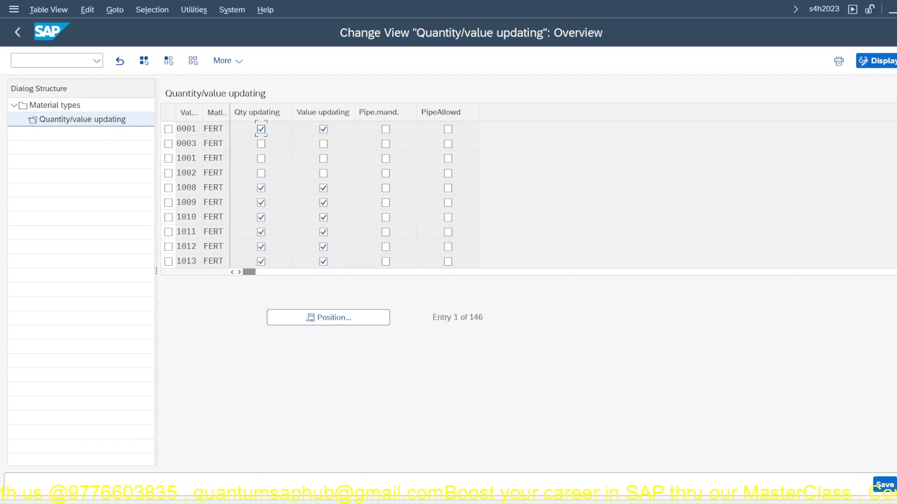
left_click_drag(896, 142, 896, 262)
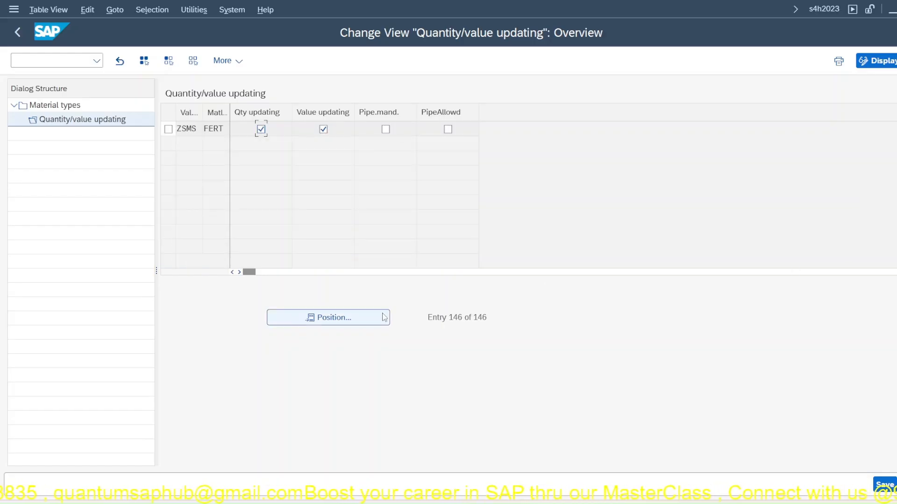
- Go to FERT's entry for valuation area JPP1 and activate both quantity updating and value updating
left_click(367, 318)
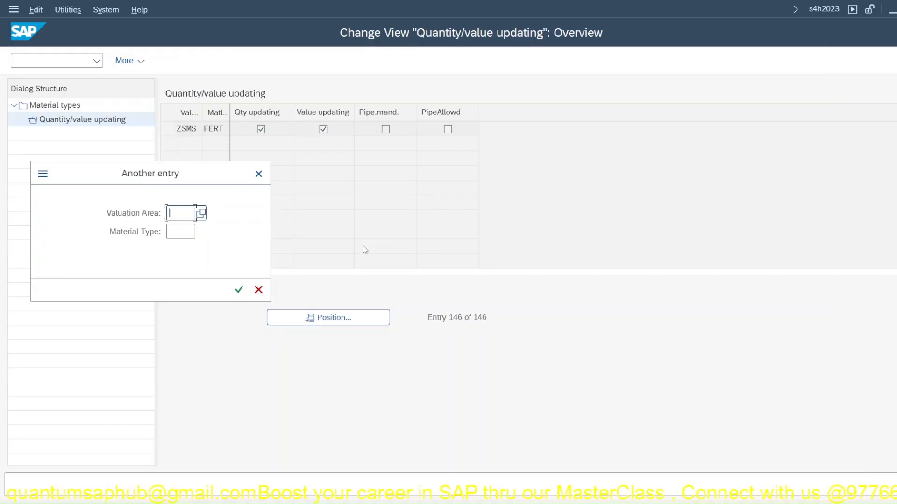
type("jpp1")
key("Return")
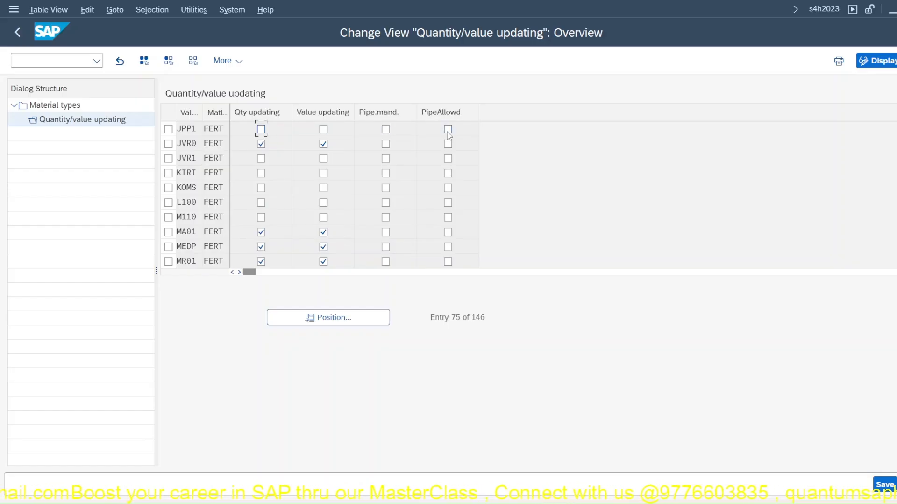
left_click(261, 130)
left_click(322, 130)
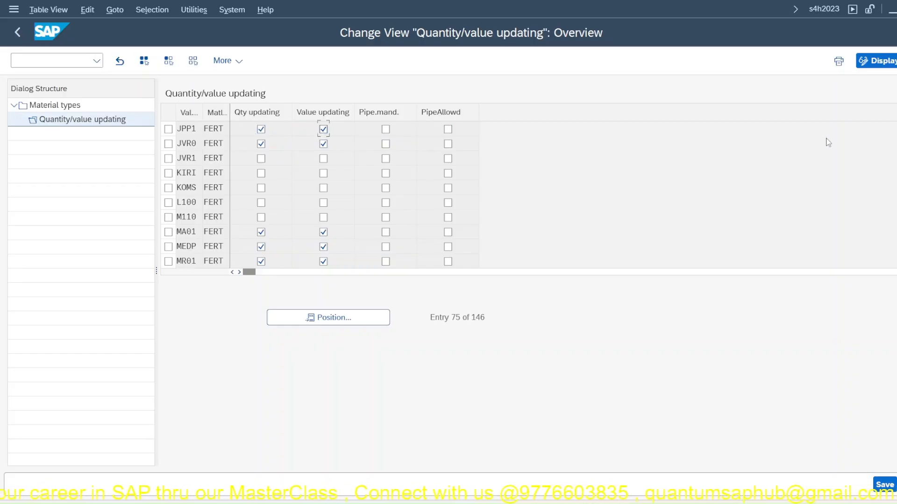
scroll(878, 201, "up", 1)
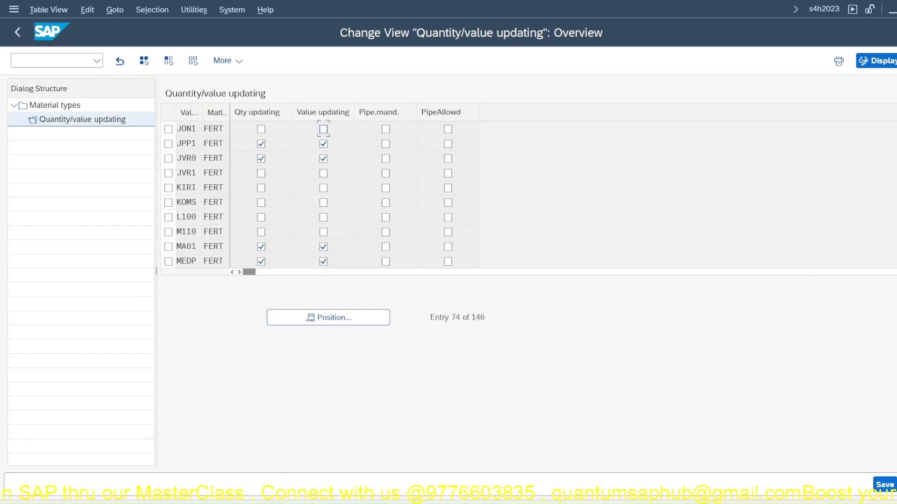
- Save the FERT updating settings to the JP Company Setup customizing request and leave the transaction
left_click(884, 485)
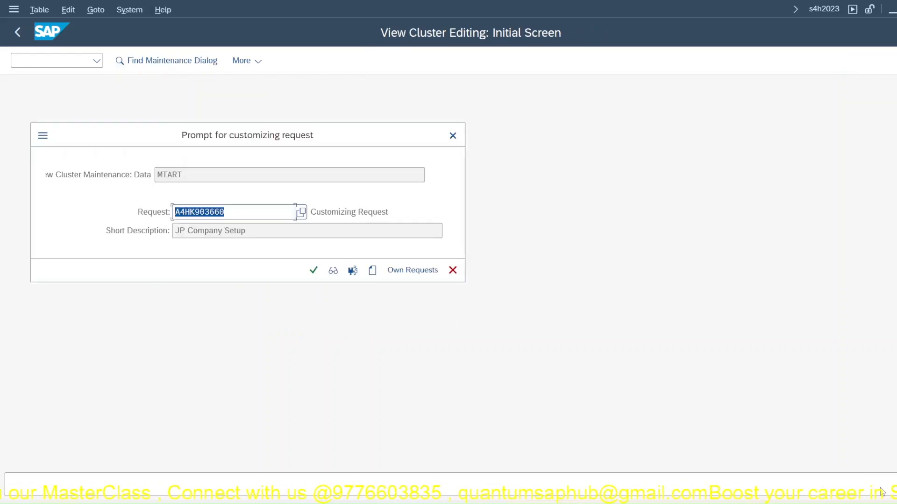
left_click(313, 275)
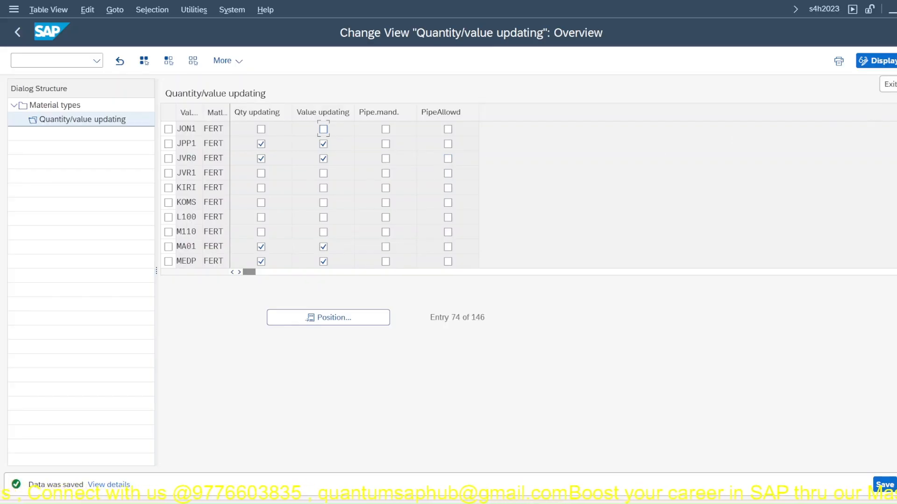
left_click(896, 60)
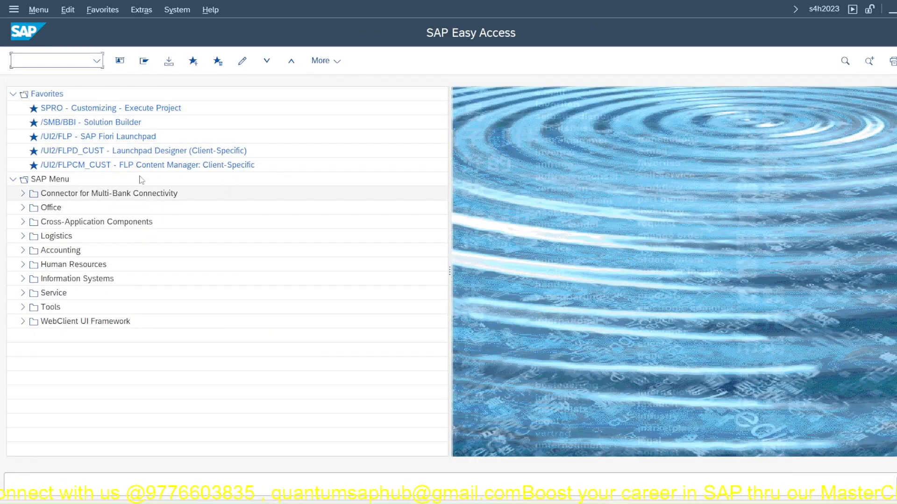
- Try to open the material types configuration by running the command /oms2
left_click(70, 61)
left_click(39, 77)
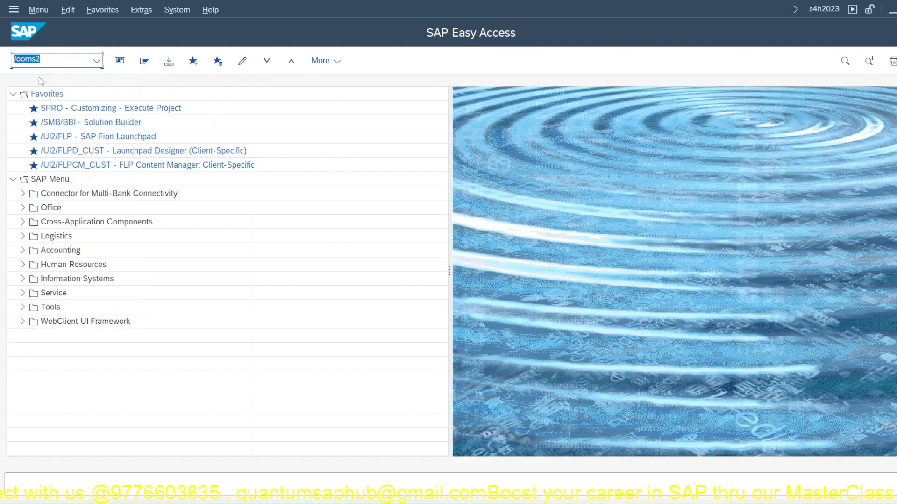
left_click(19, 60)
key("Delete")
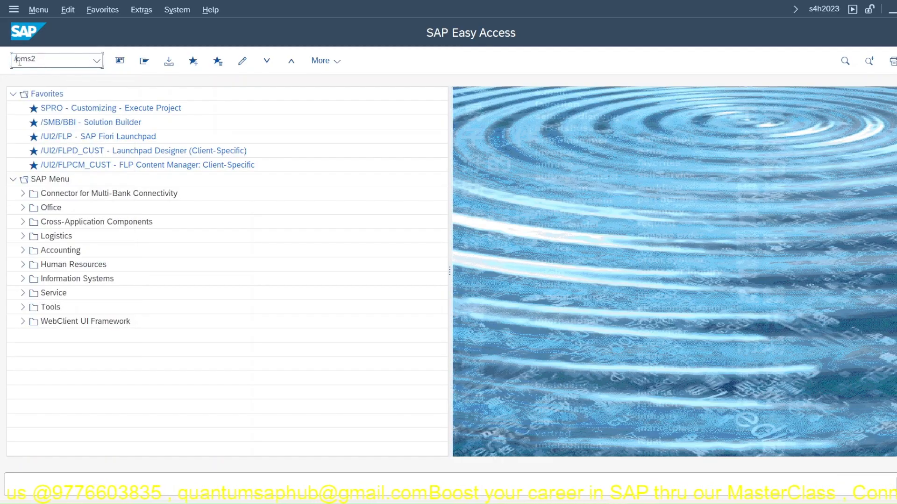
key("Return")
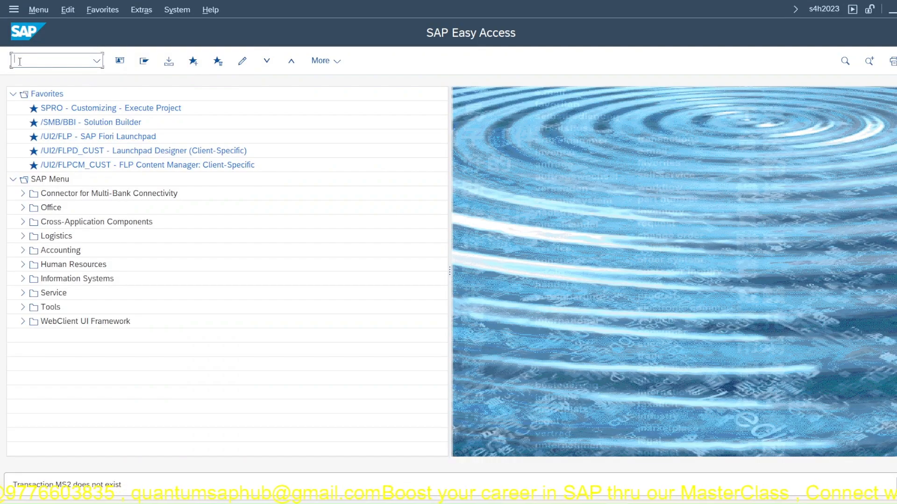
- Run /noms2 to open the material types overview and position the list at HAWA
type("/noms2")
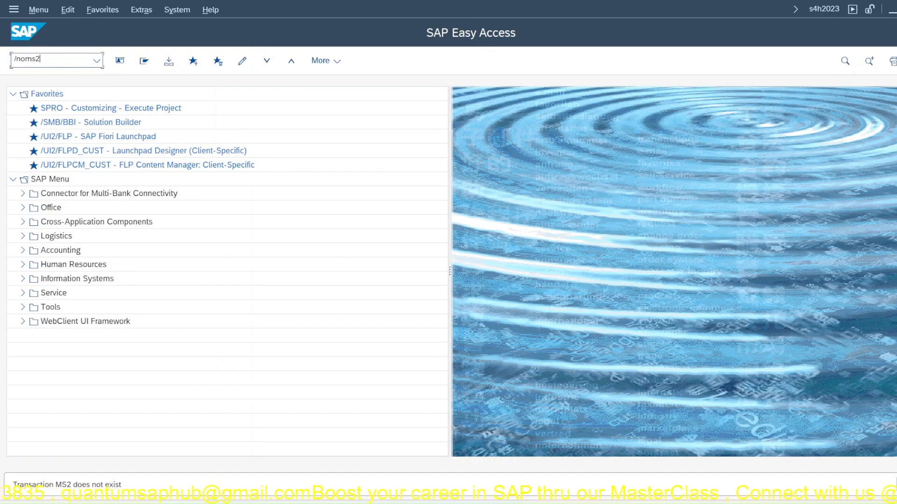
key("Return")
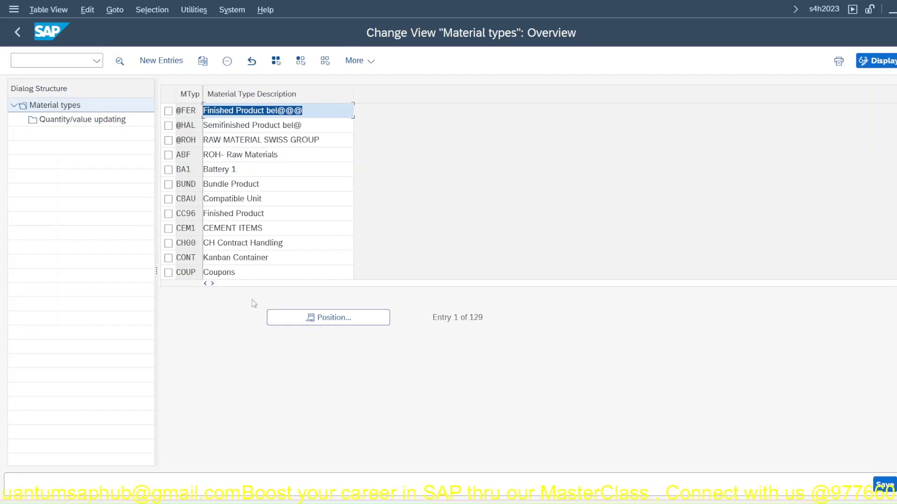
left_click(297, 325)
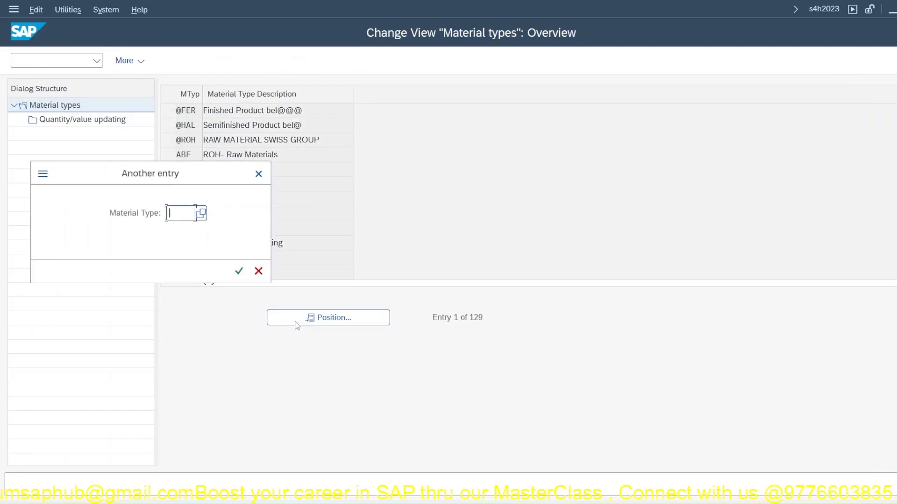
type("HAWA")
key("Return")
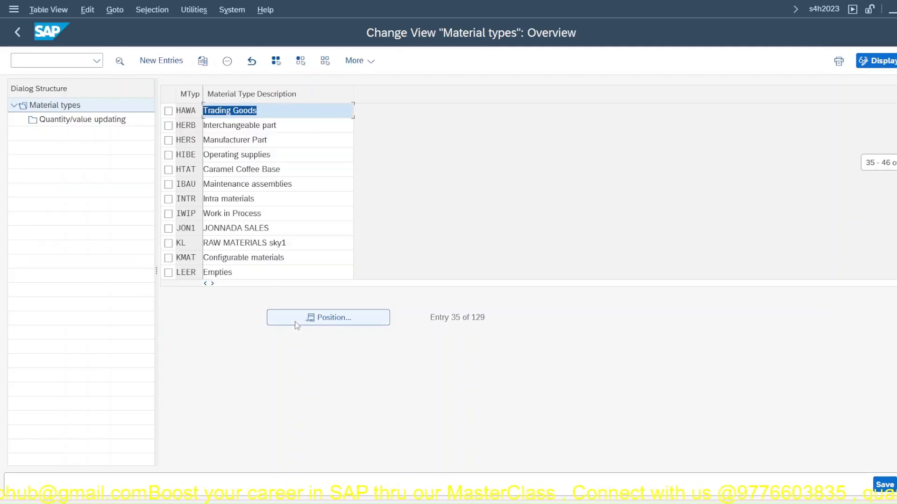
- Open the quantity/value updating settings of HAWA (Trading Goods) and activate quantity and value updating for valuation area JPP1
left_click(191, 110)
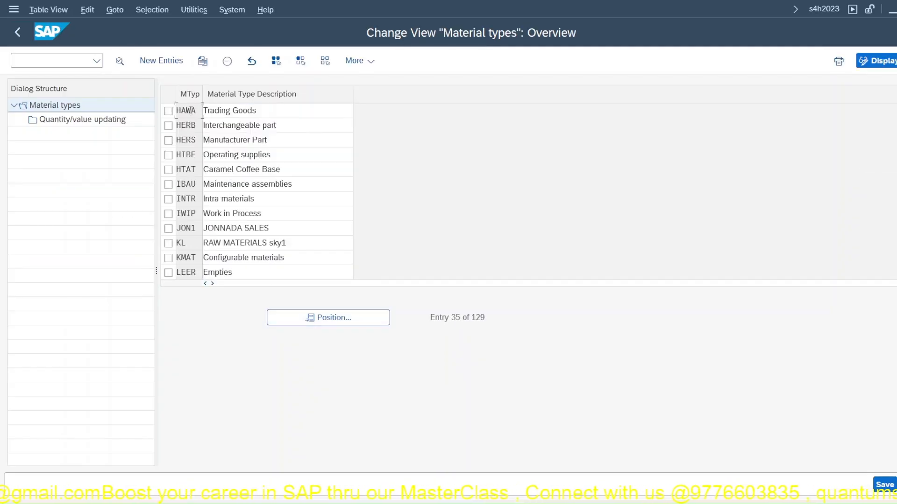
left_click(168, 111)
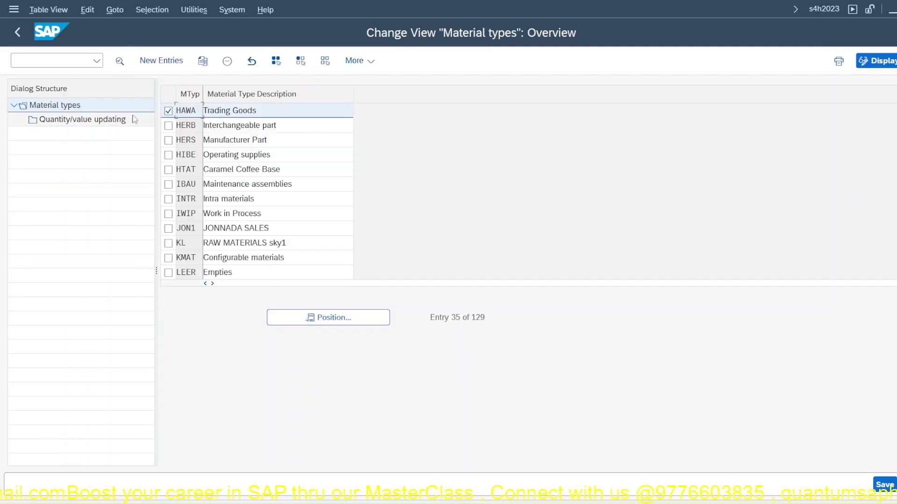
left_click(108, 124)
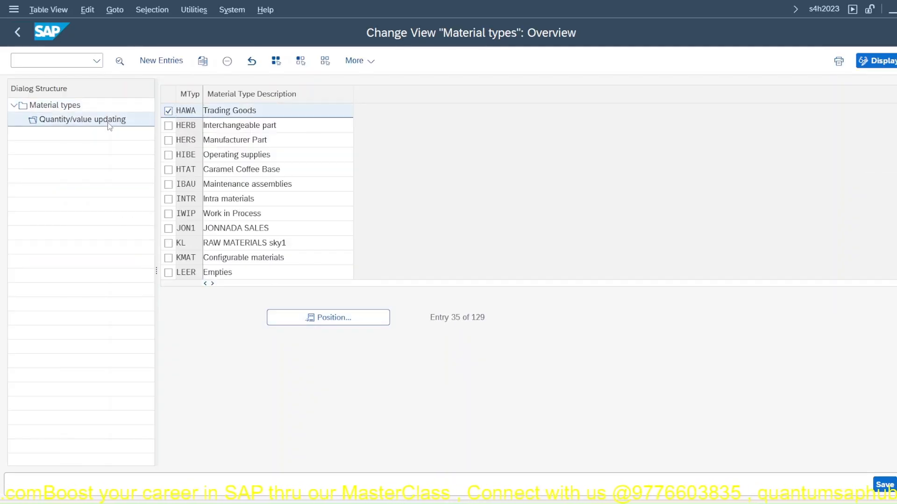
left_click(319, 319)
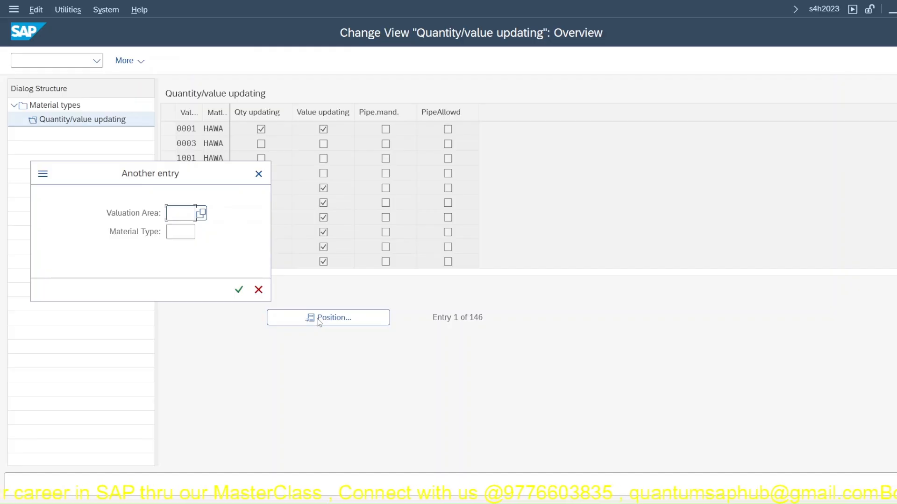
type("JPP1")
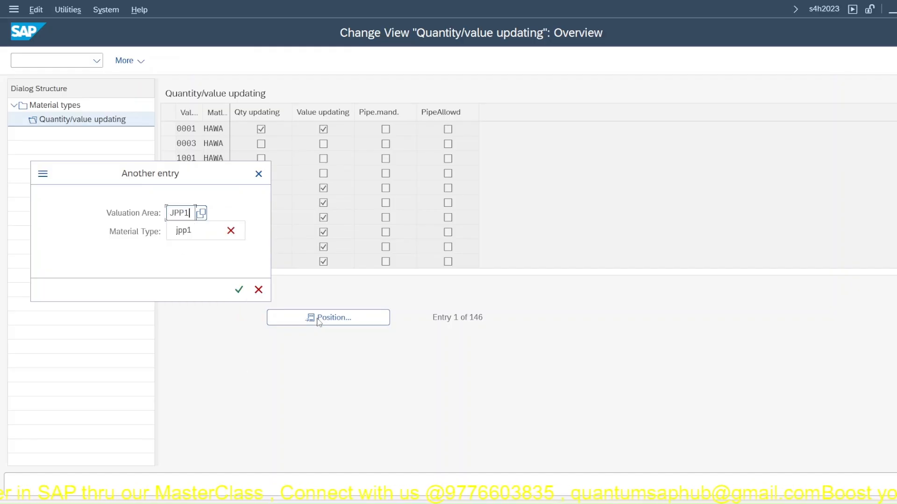
key("Return")
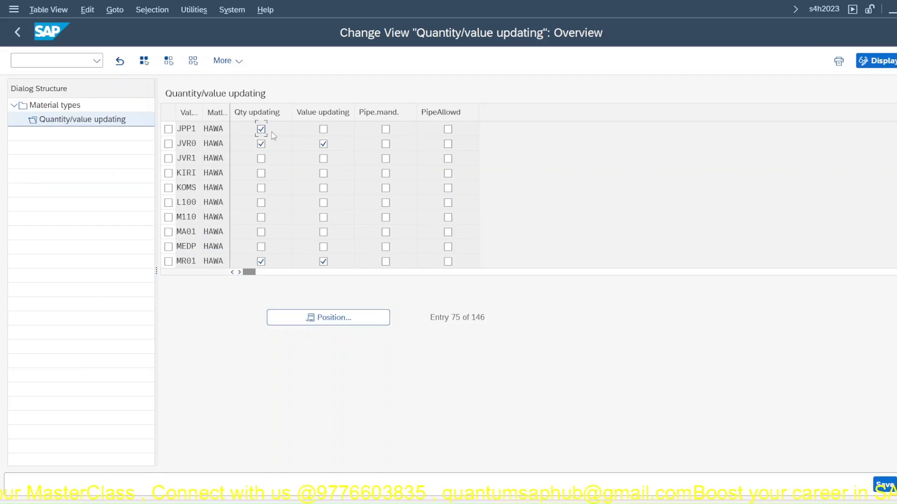
left_click(323, 129)
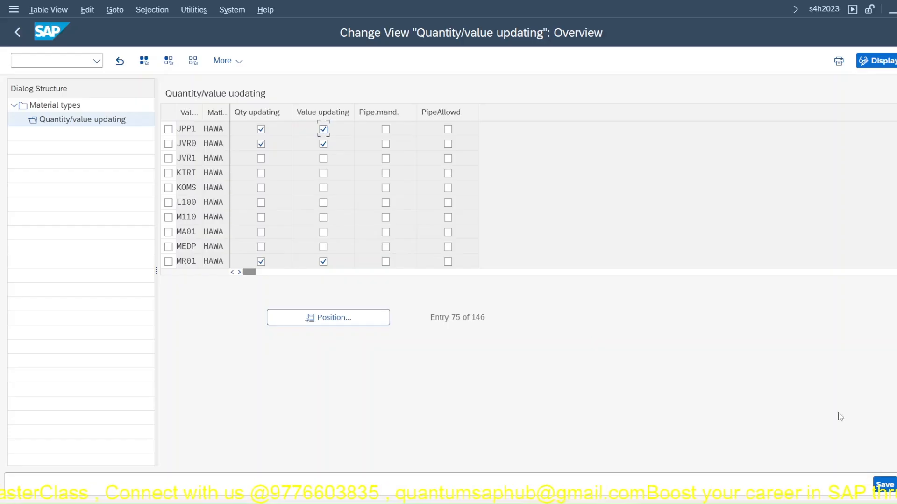
- Save the HAWA updating settings to the JP Company Setup customizing request and return to the material types overview
left_click(883, 486)
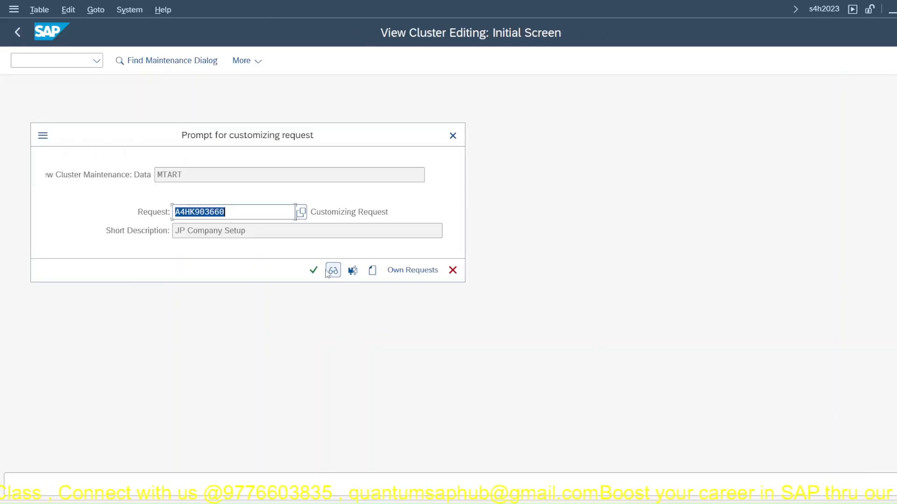
left_click(313, 271)
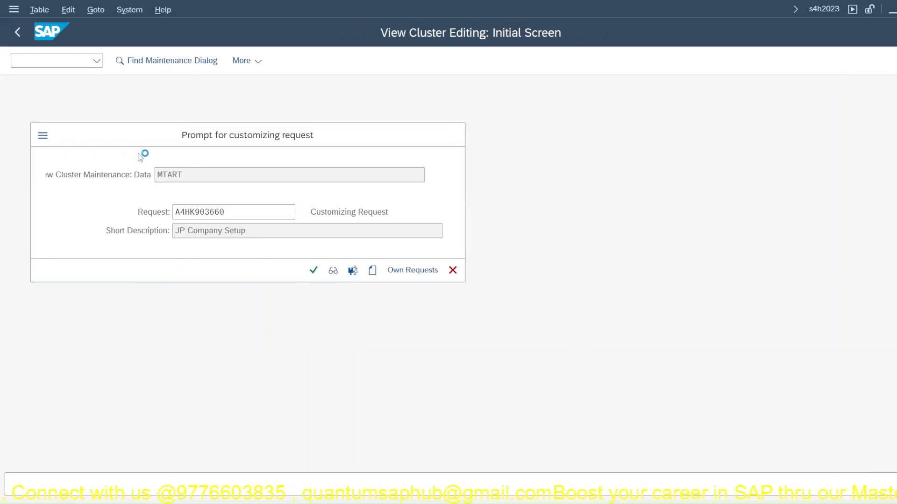
double_click(66, 106)
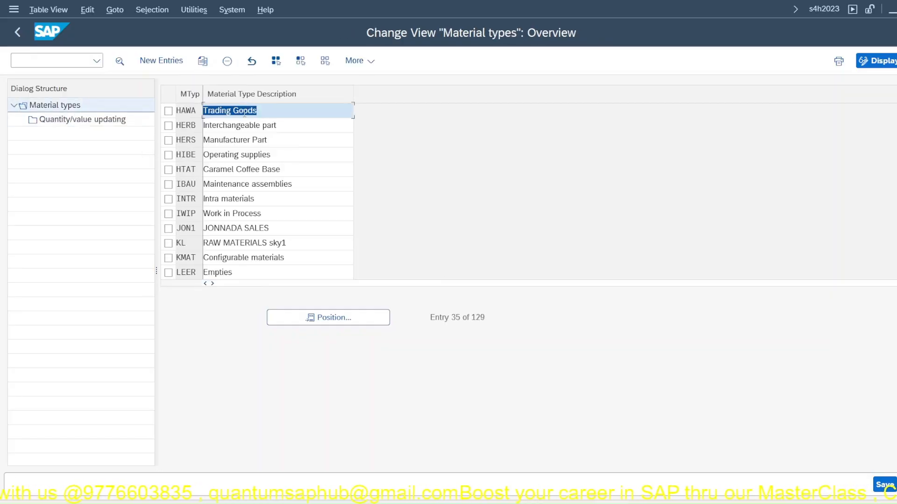
- Open the details of HAWA (Trading Goods), look through its user departments and exit the transaction
double_click(244, 114)
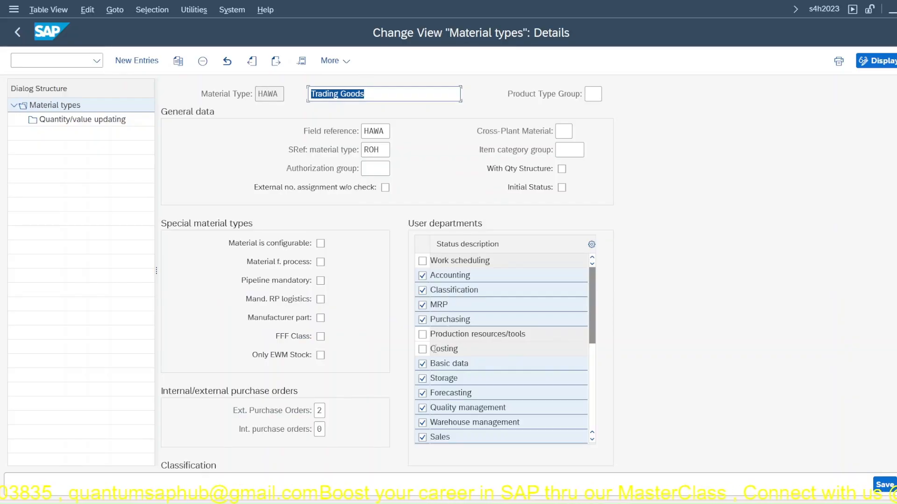
scroll(432, 349, "down", 2)
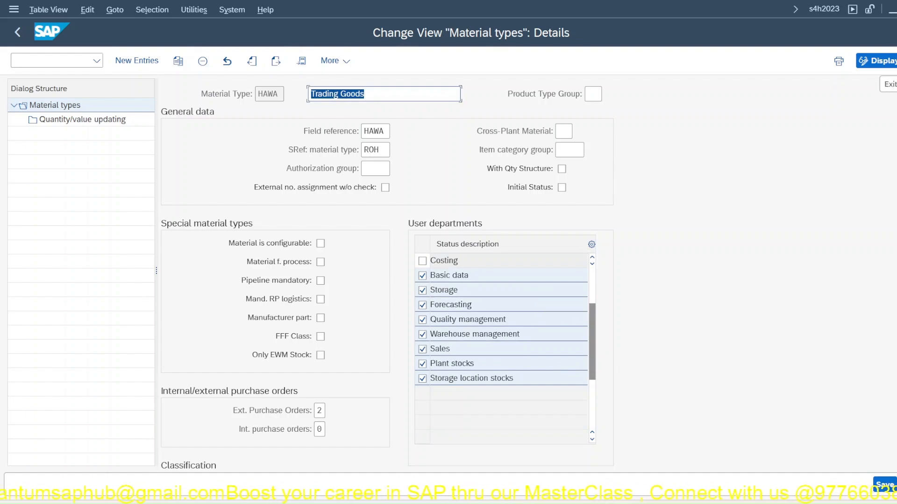
left_click(895, 60)
- Reopen the OMS2 material types overview and examine the details and user departments of DIEN (Service)
left_click(97, 61)
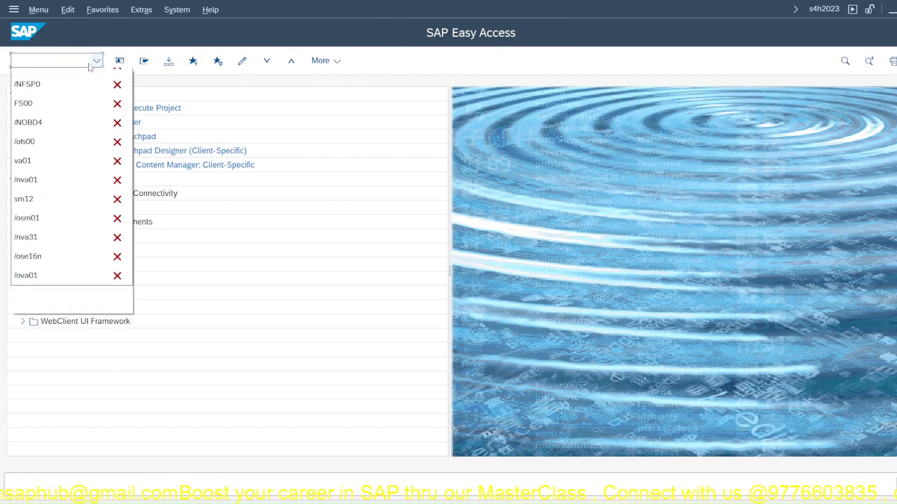
left_click(26, 96)
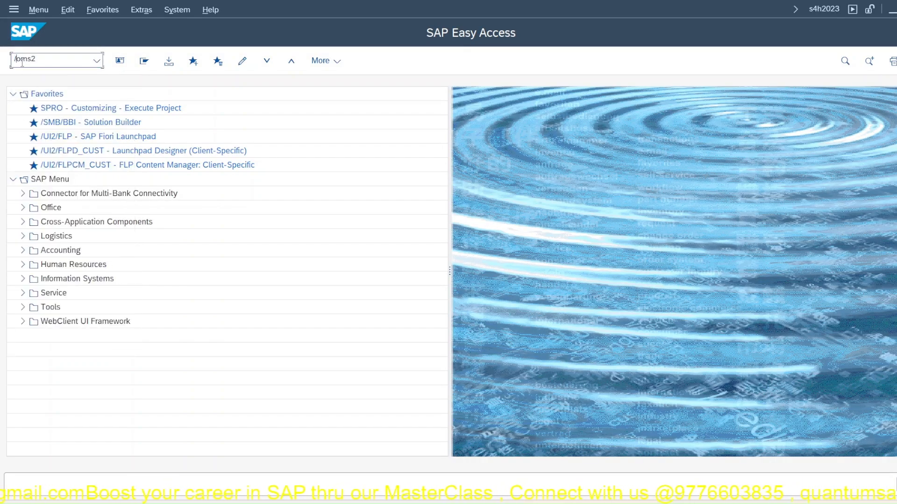
key("Return")
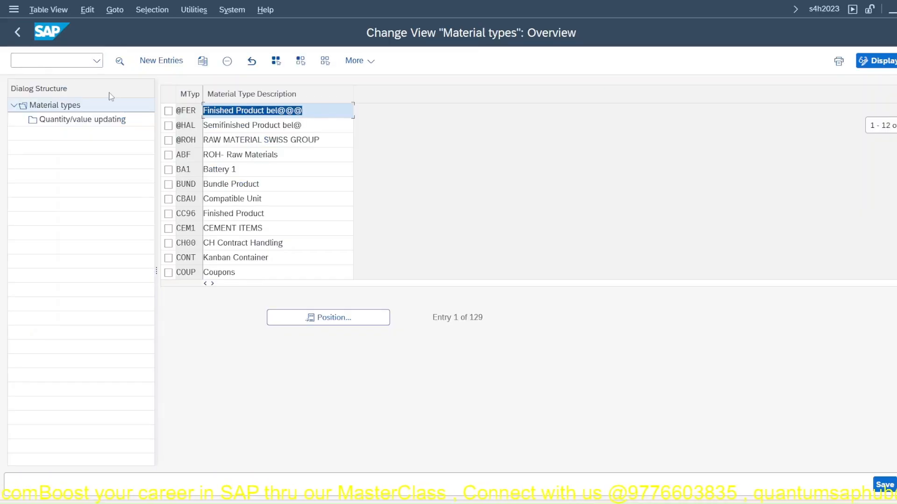
scroll(179, 201, "down", 2)
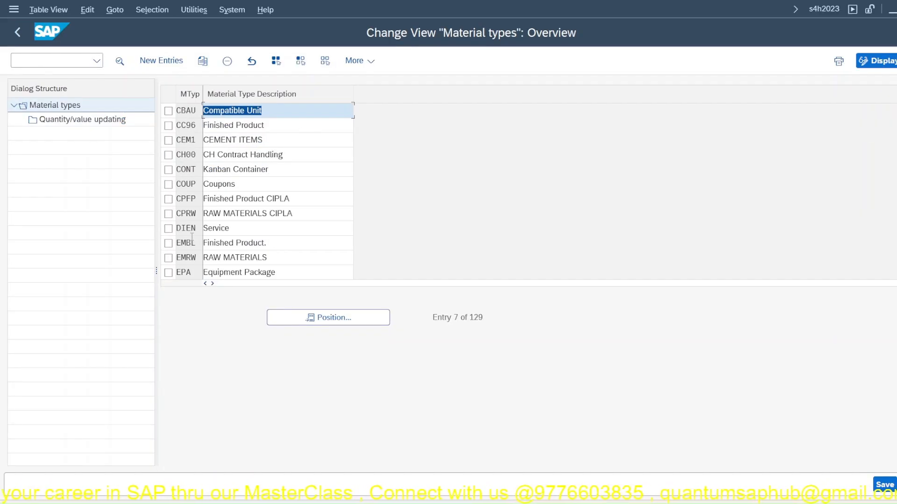
double_click(192, 228)
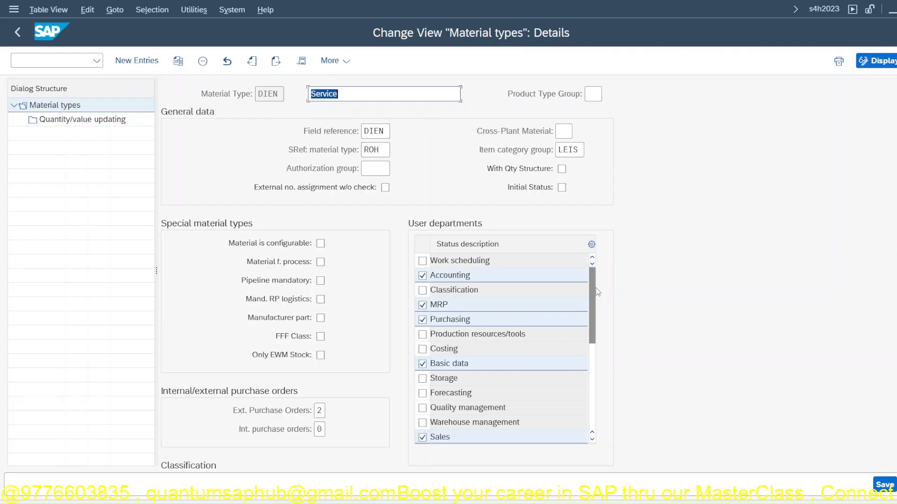
mouse_move(592, 286)
left_mouse_down()
mouse_move(595, 369)
mouse_move(596, 283)
left_mouse_up()
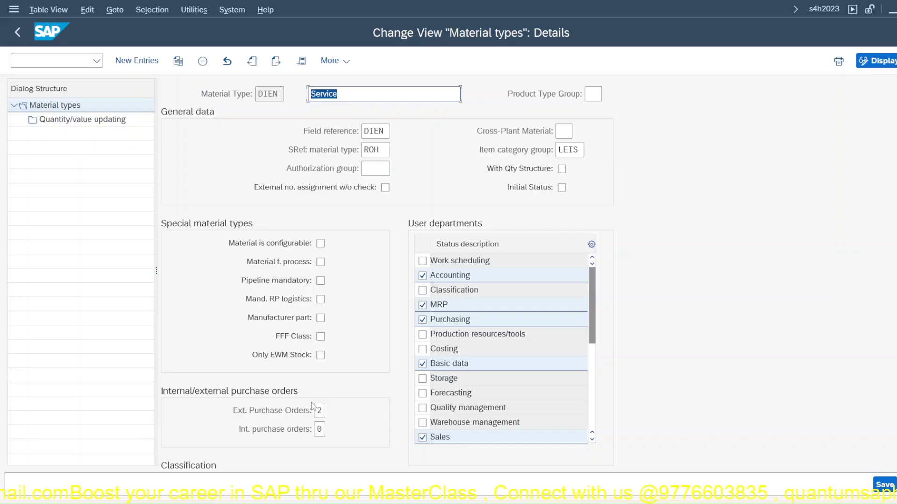
- View the possible values for DIEN's external purchase orders, closing the list without choosing an entry
left_click(324, 411)
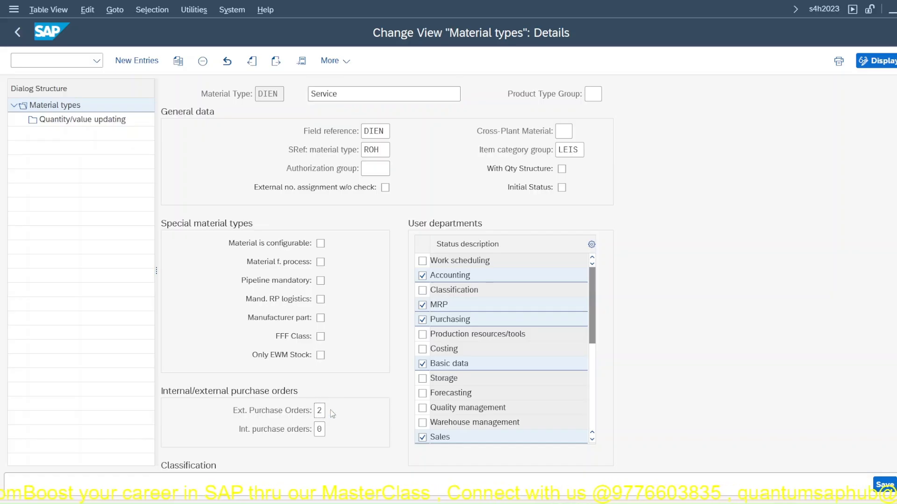
left_click(330, 411)
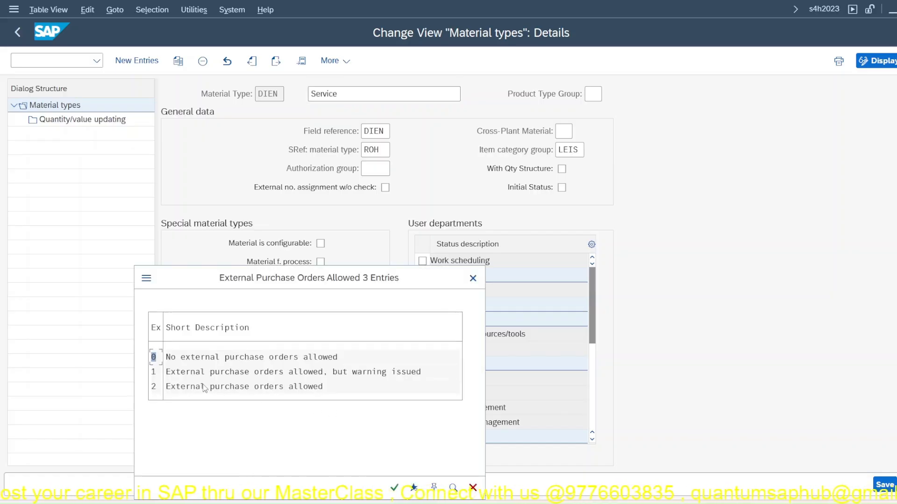
left_click(472, 280)
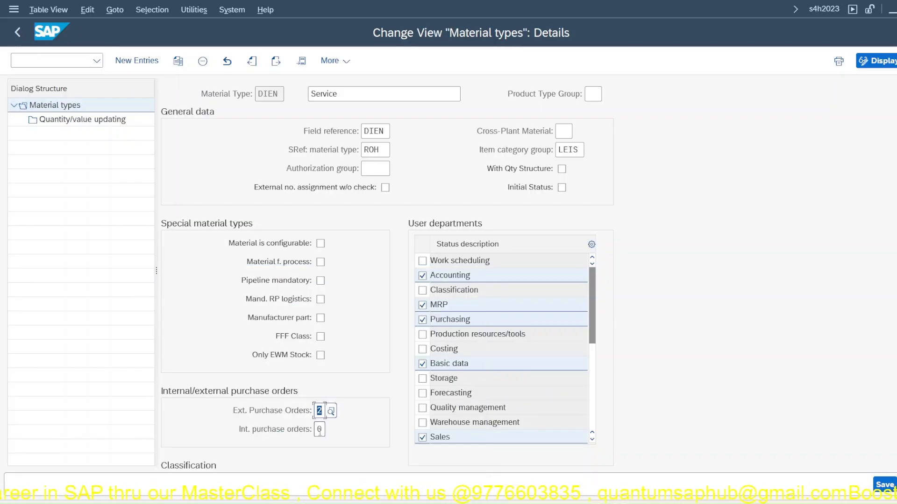
- Examine DIEN's purchase order, classification and valuation settings and view the possible account category references, closing the list without choosing an entry
left_click(320, 430)
scroll(367, 382, "down", 3)
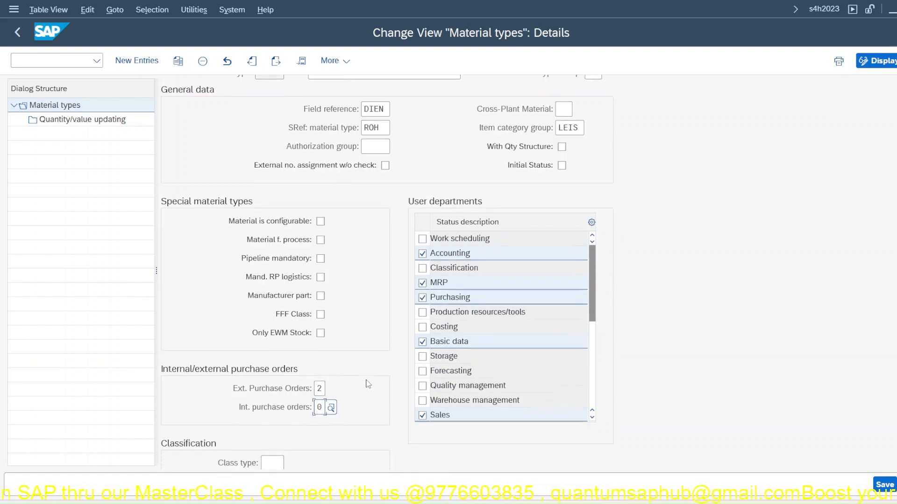
scroll(368, 383, "down", 5)
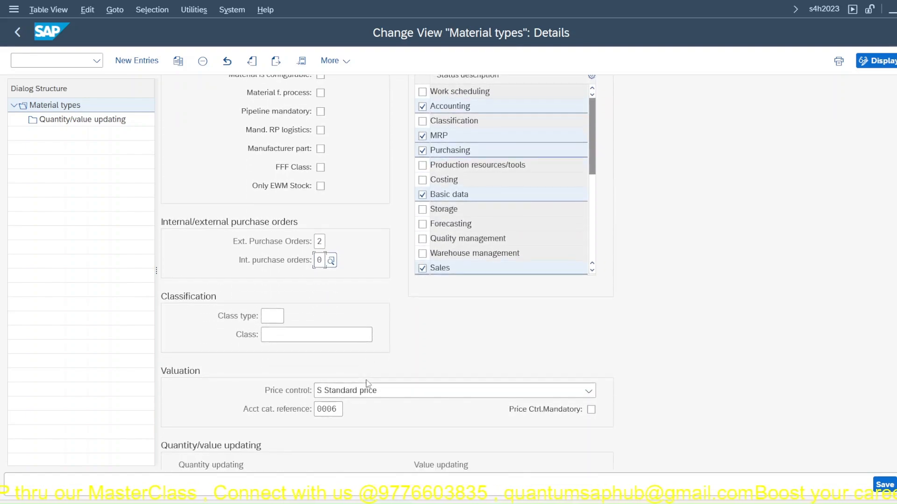
scroll(368, 384, "down", 4)
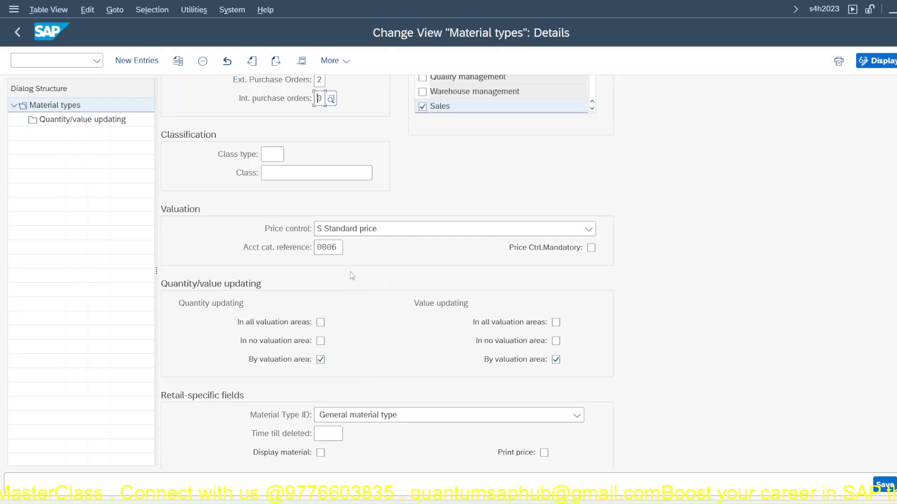
left_click(330, 253)
left_click(349, 248)
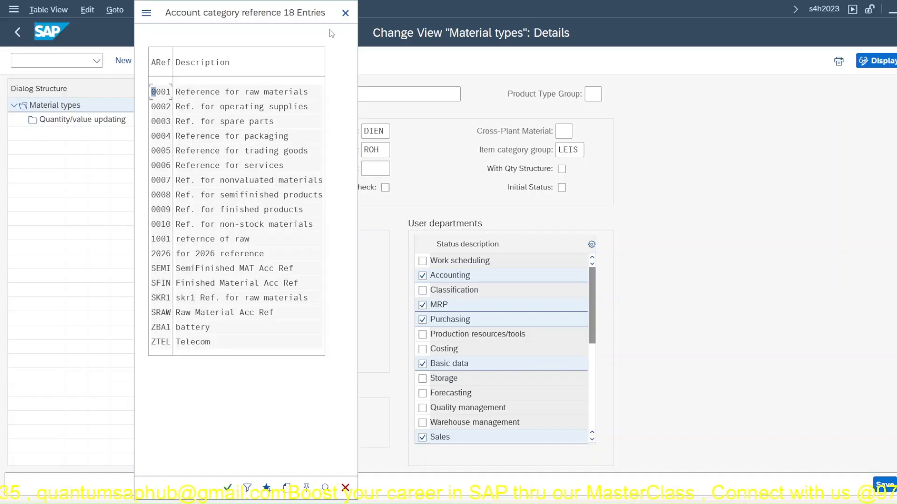
left_click(345, 13)
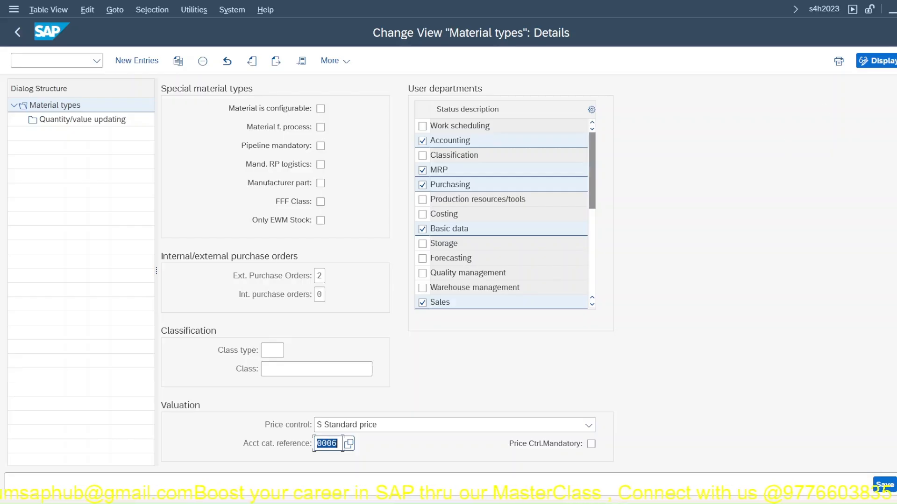
- View DIEN's quantity/value updating by valuation area without repositioning the list, return to the material type details and exit the transaction
double_click(74, 120)
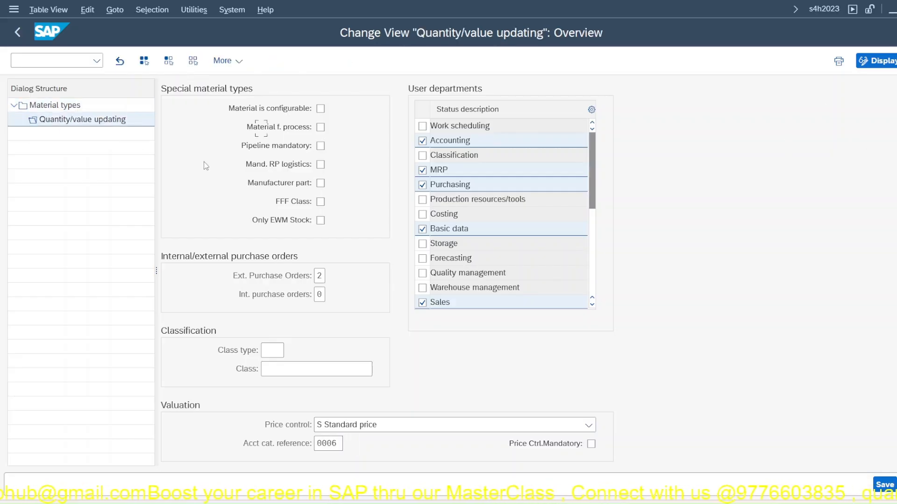
left_click(311, 317)
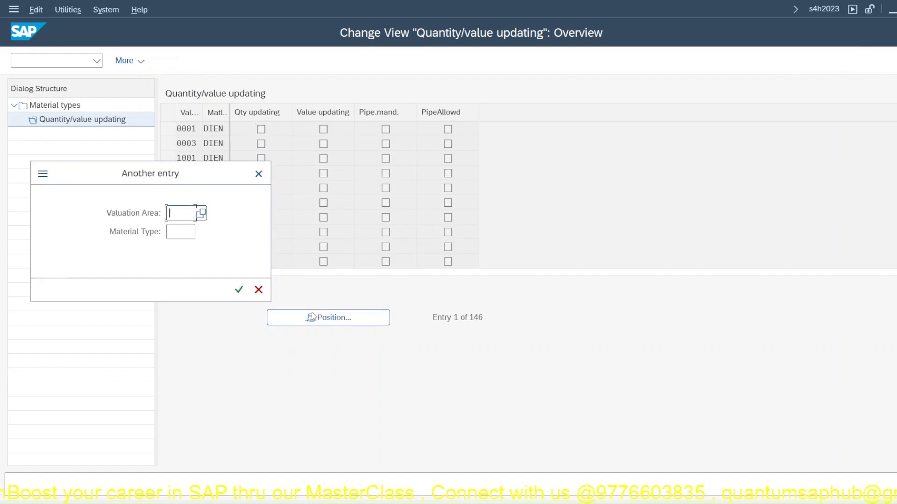
left_click(258, 290)
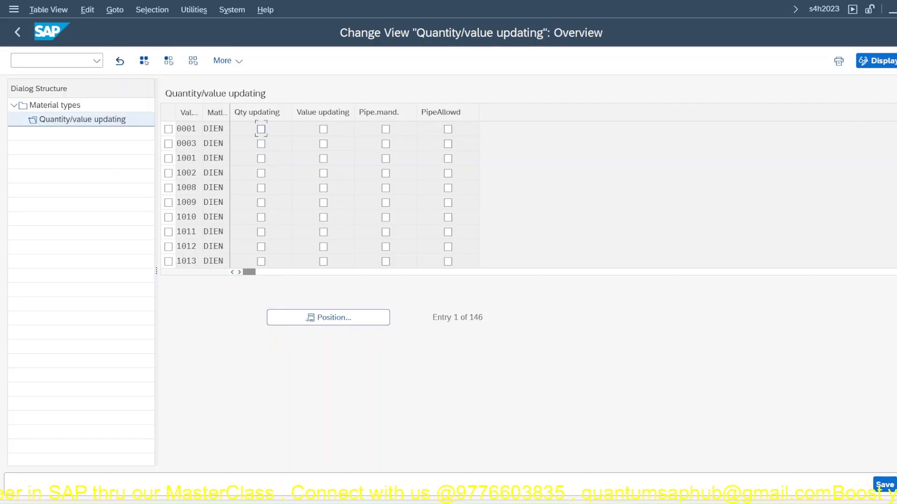
double_click(21, 105)
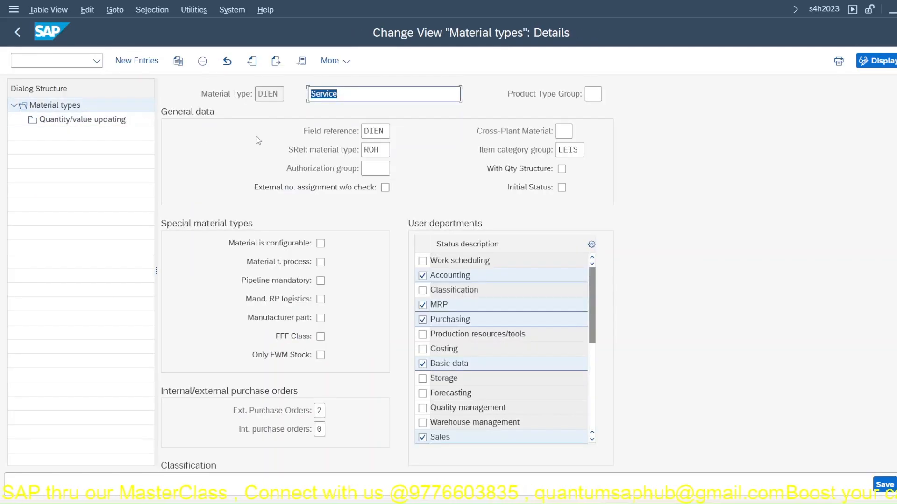
left_click(67, 111)
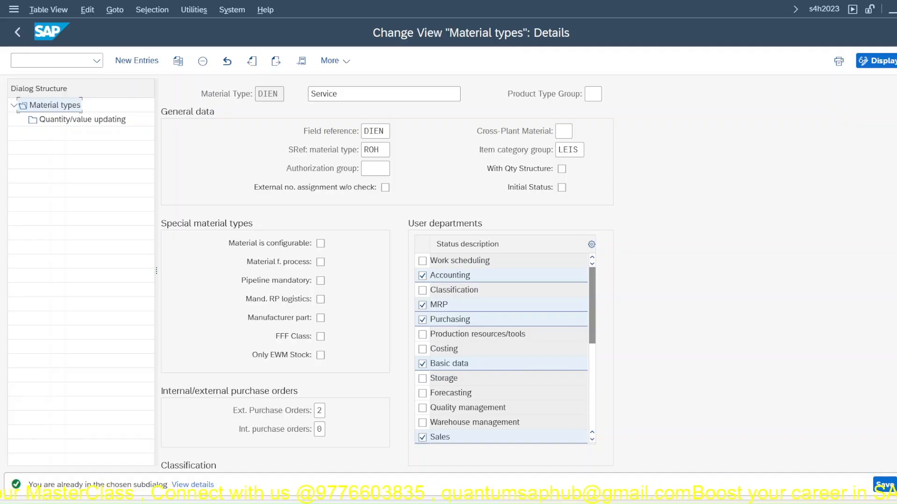
key("shift+F3")
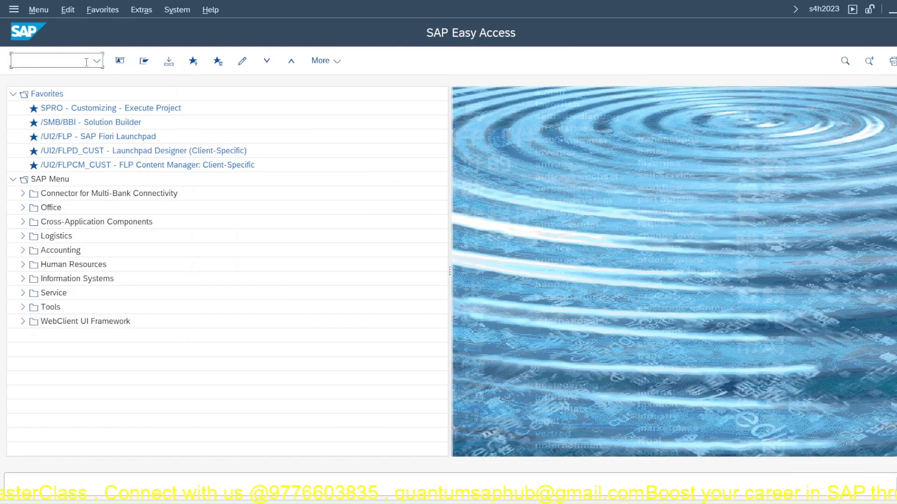
- Reopen the OMS2 material types overview and position the list at material type ROH
left_click(95, 62)
left_click(69, 79)
key("Return")
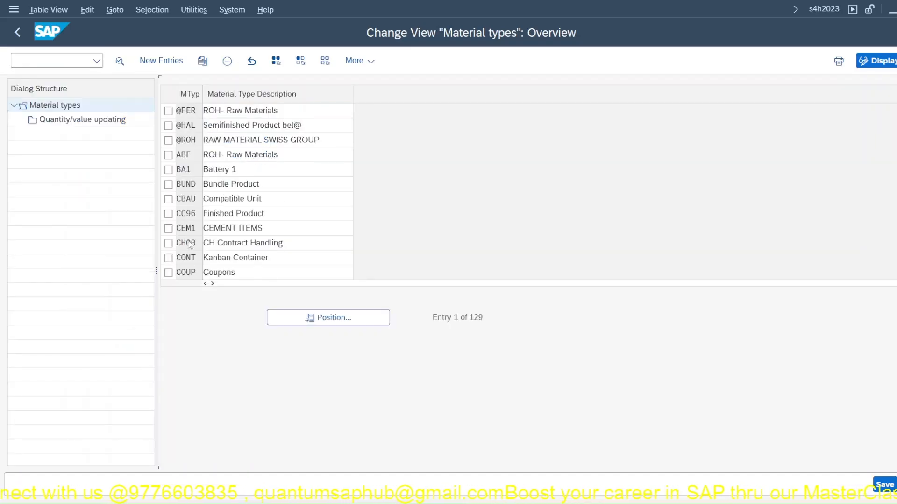
scroll(188, 233, "down", 5)
left_click(334, 322)
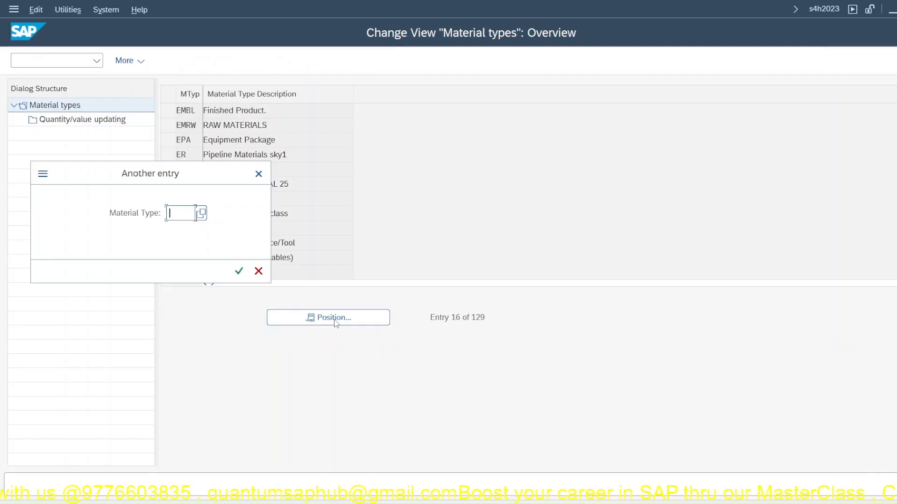
type("ROH")
key("Return")
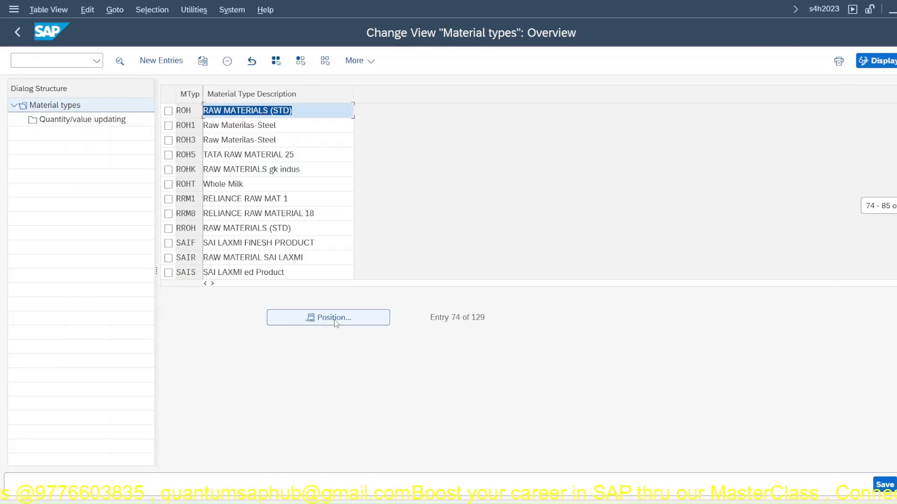
- Open the details of ROH, RAW MATERIALS (STD), and look through its user departments to the end of the list
left_click(168, 111)
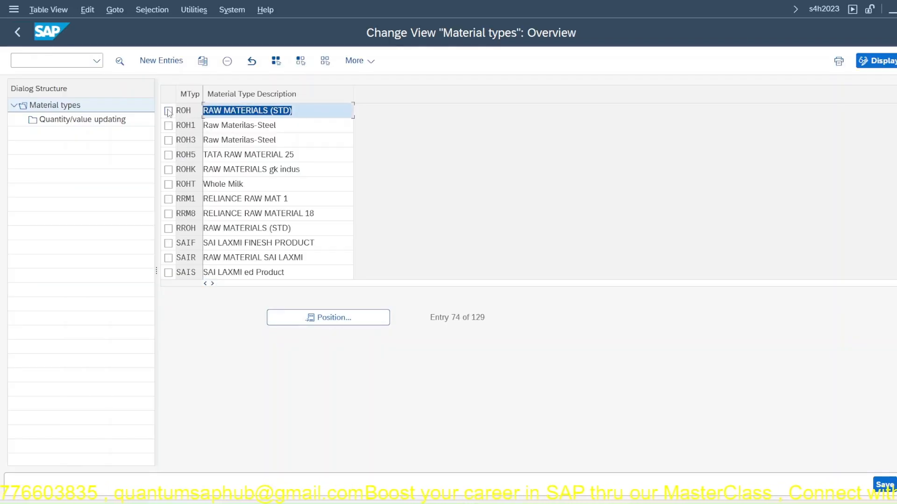
double_click(213, 115)
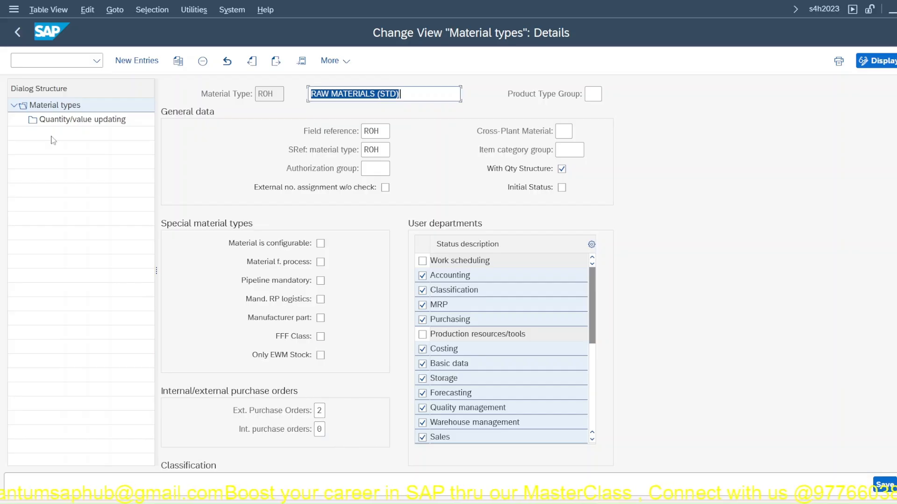
left_click(56, 122)
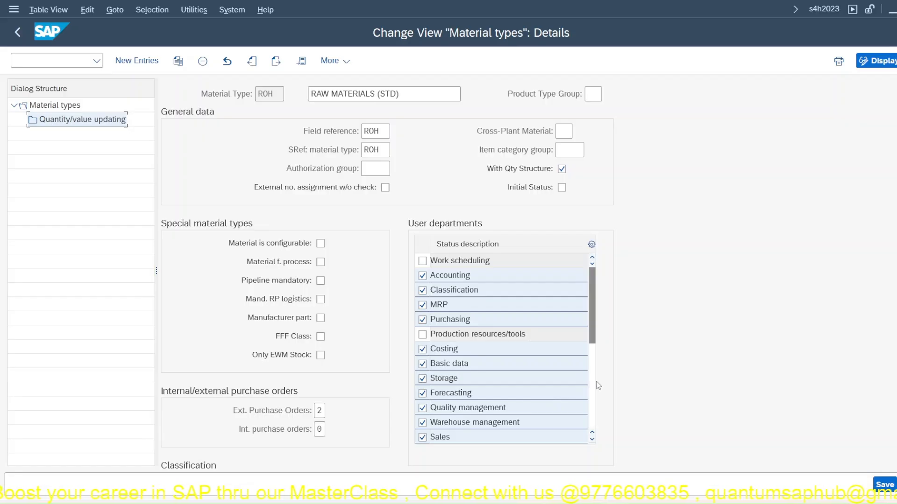
left_click(593, 400)
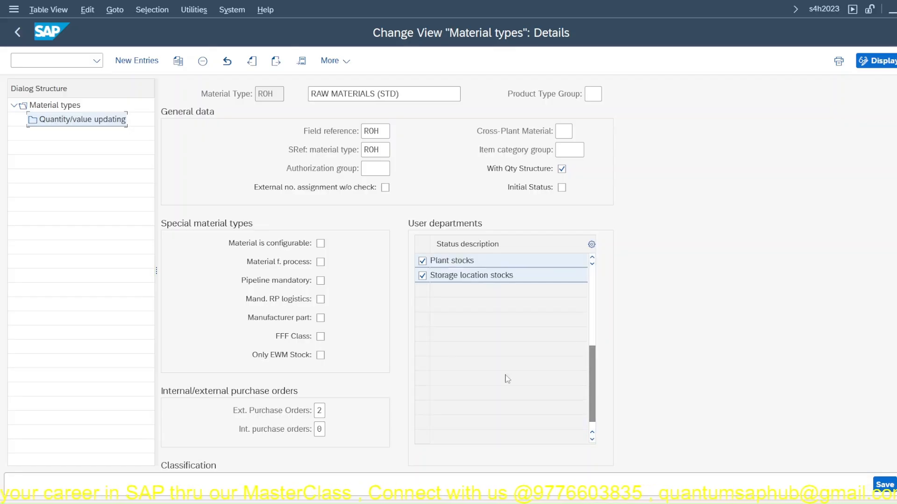
left_click(71, 108)
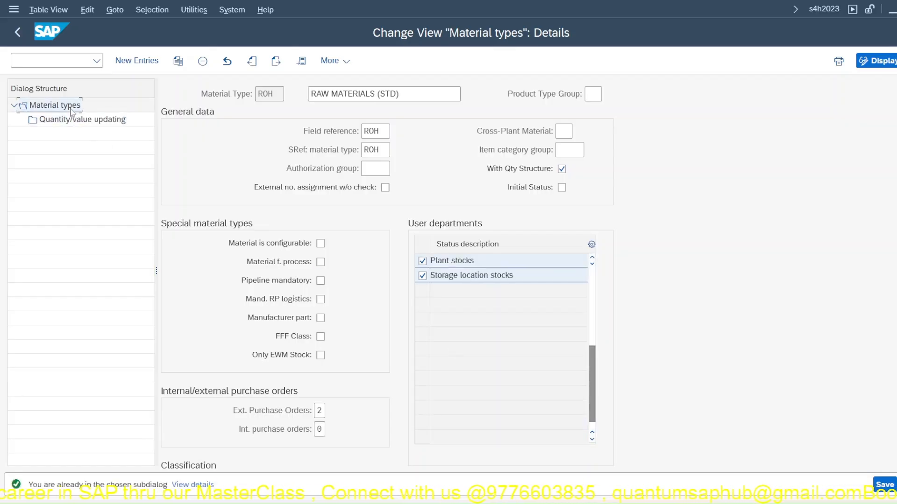
- Open the quantity/value updating overview for ROH and position the list at valuation area JPP1
double_click(73, 119)
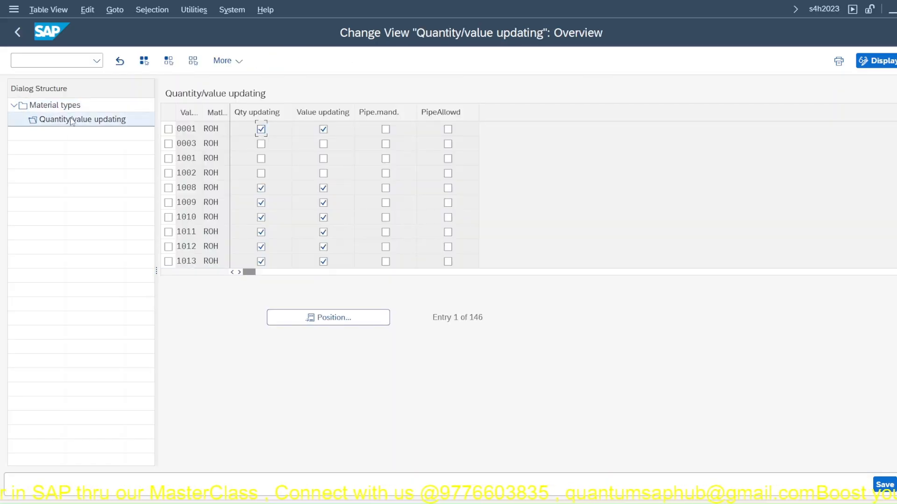
left_click(98, 122)
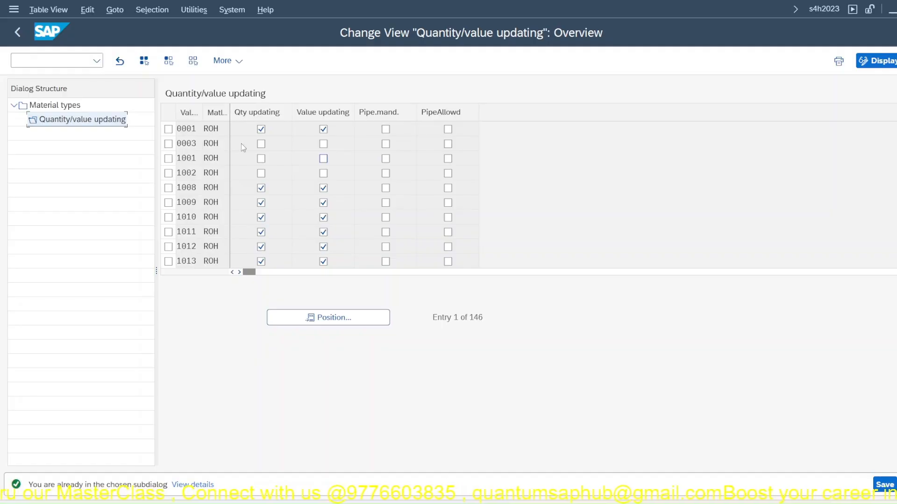
left_click(335, 317)
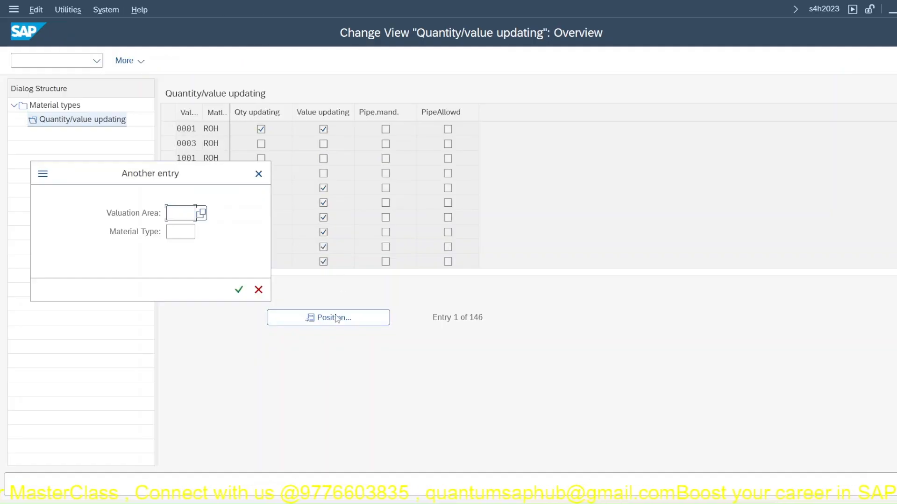
type("JP")
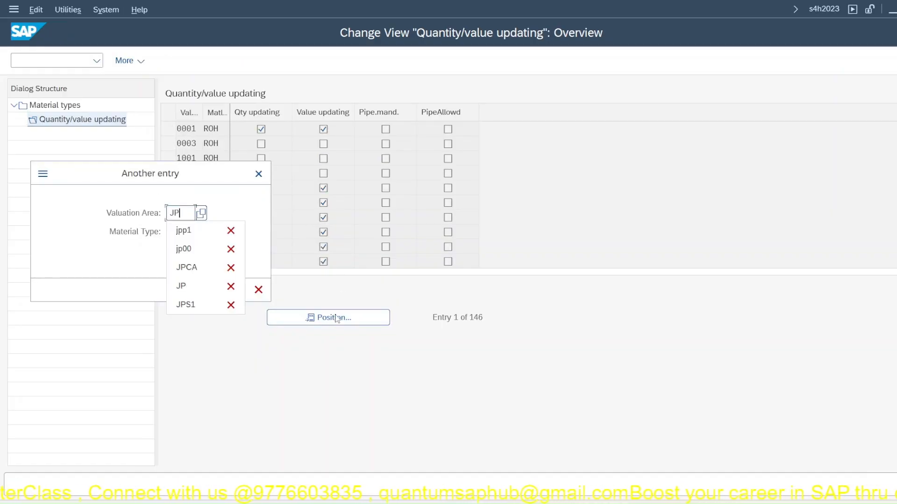
type("P1")
key("Return")
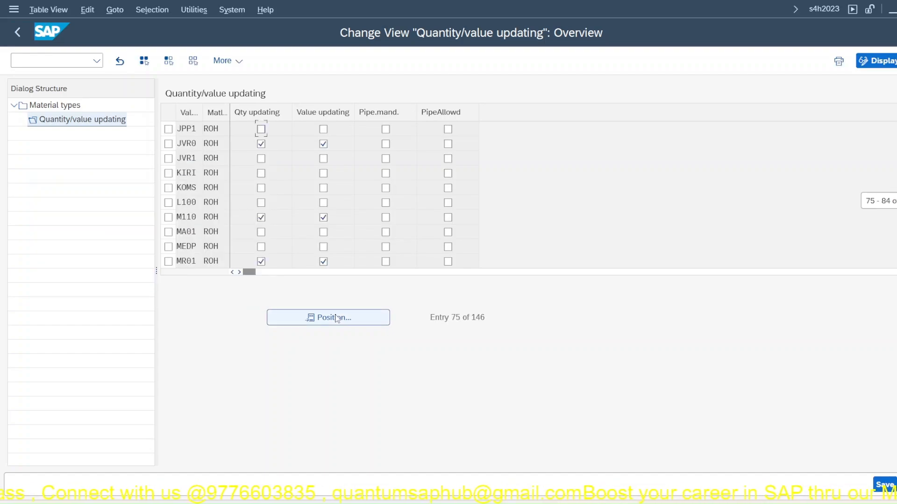
- Activate quantity updating and value updating for valuation area JPP1 on ROH and save the change to the customizing request
left_click(261, 129)
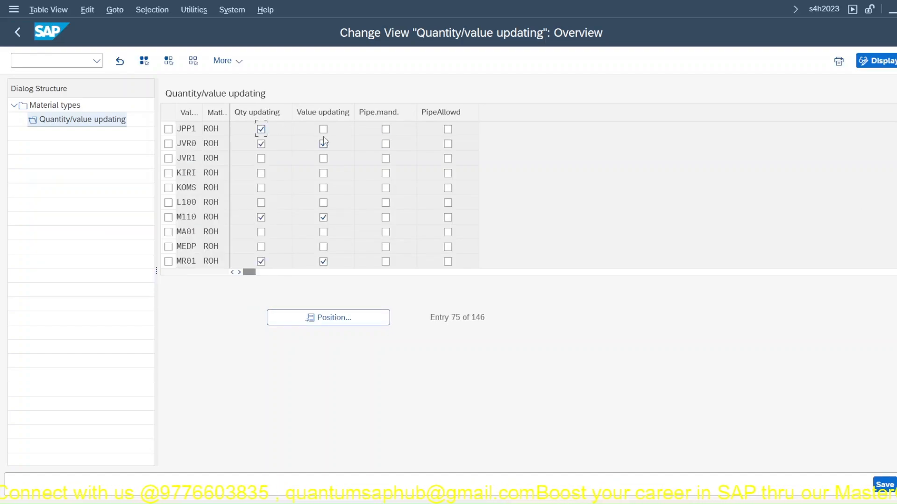
left_click(323, 129)
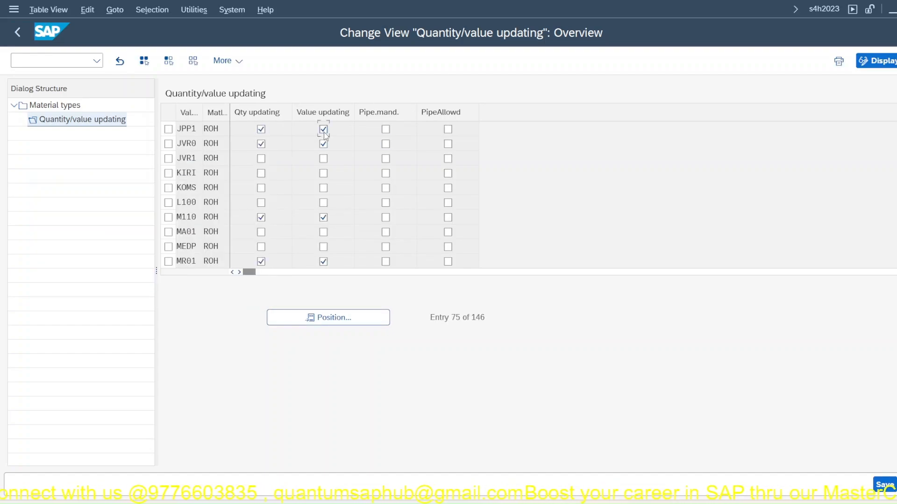
left_click(886, 485)
left_click(313, 270)
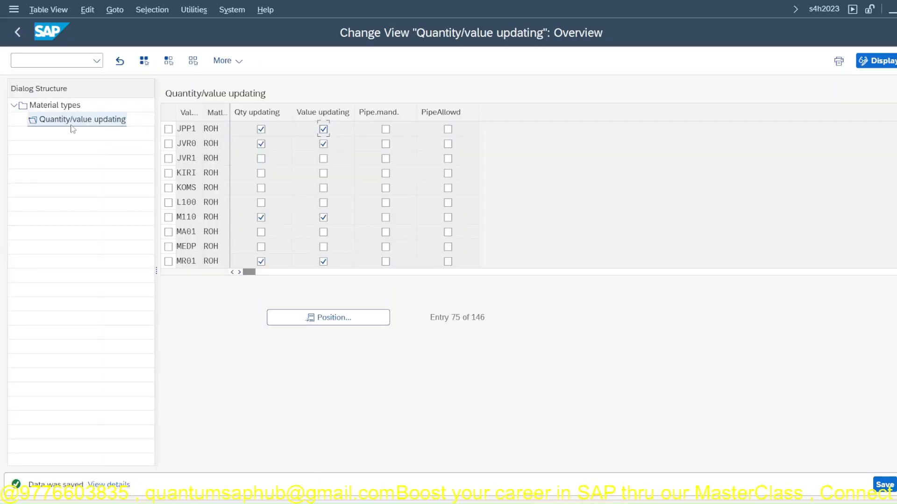
- Return to ROH's details and view the possible values for external and internal purchase orders, closing both lists without choosing an entry
double_click(22, 105)
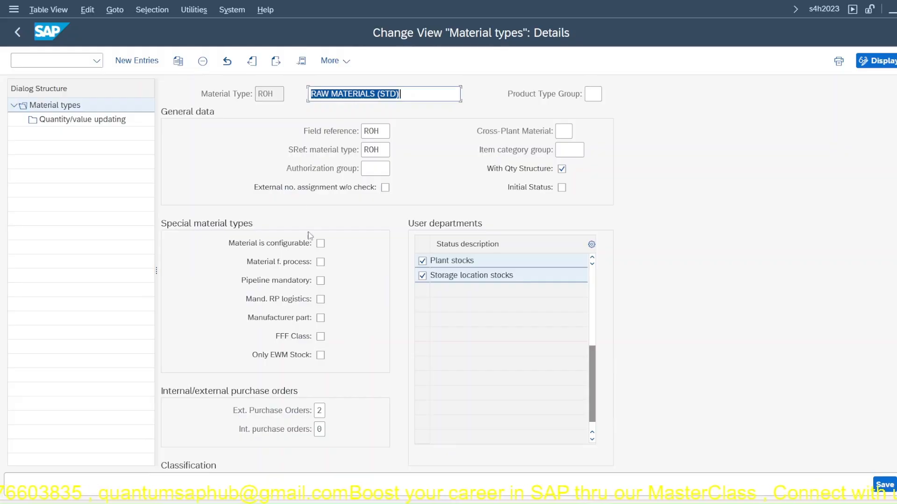
left_click(319, 411)
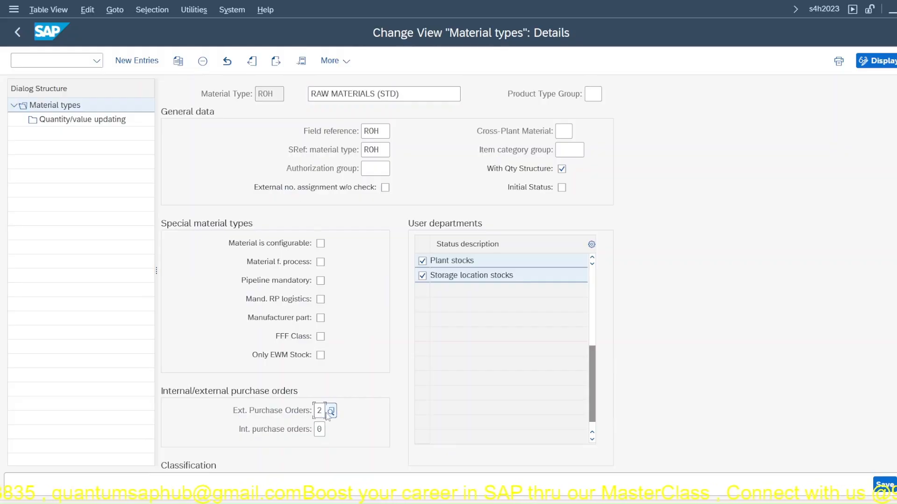
left_click(330, 412)
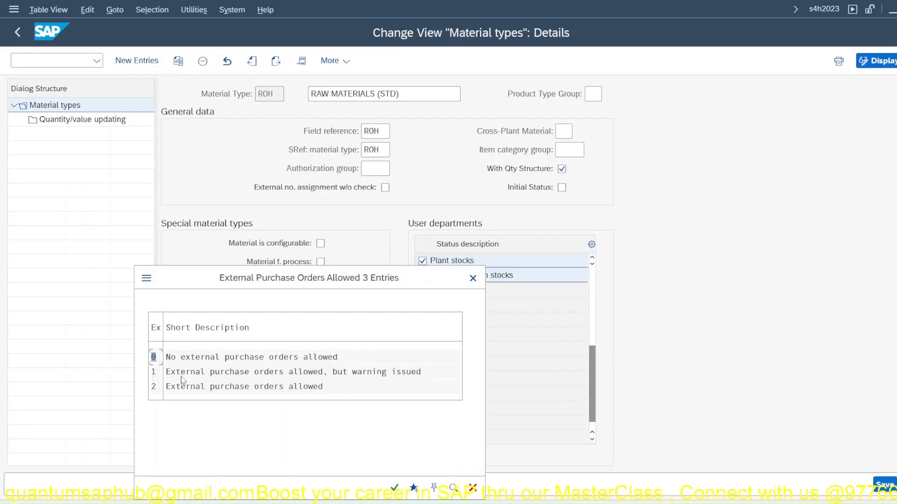
left_click(473, 279)
left_click(319, 429)
left_click(331, 429)
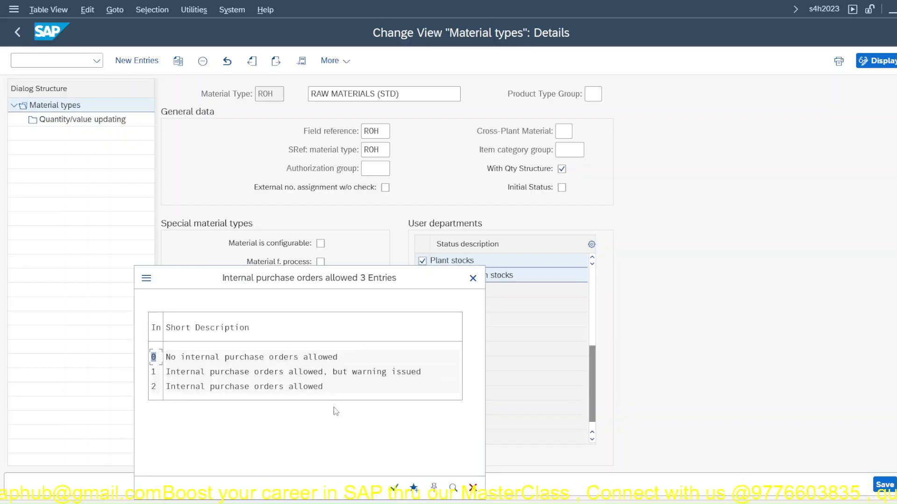
left_click(473, 278)
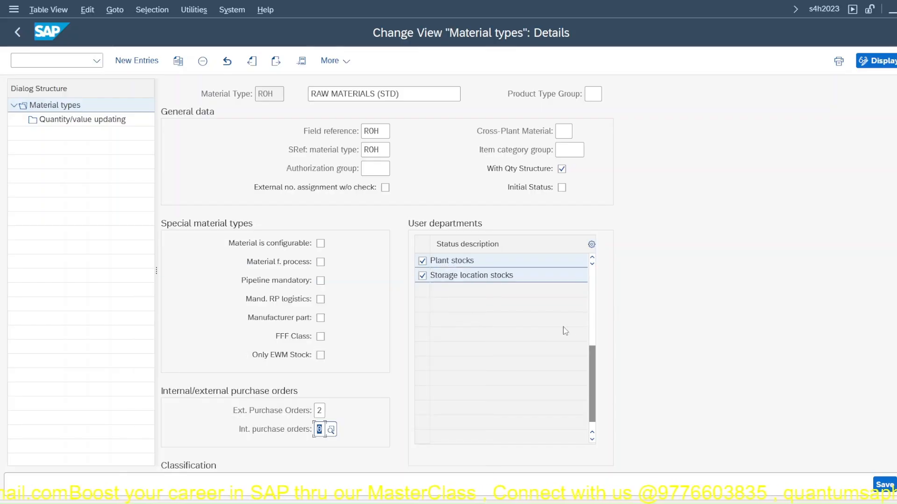
- Examine ROH's classification, valuation, quantity/value updating and retail-specific settings
scroll(443, 339, "down", 8)
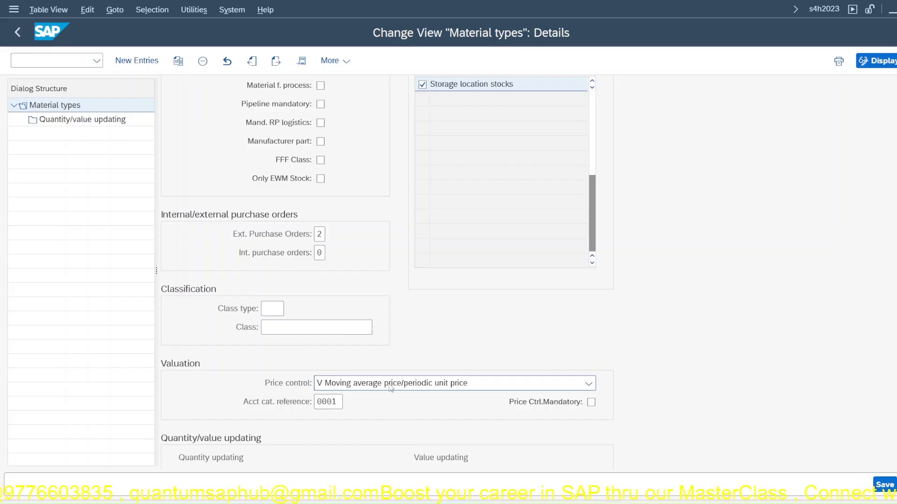
scroll(392, 404, "down", 1)
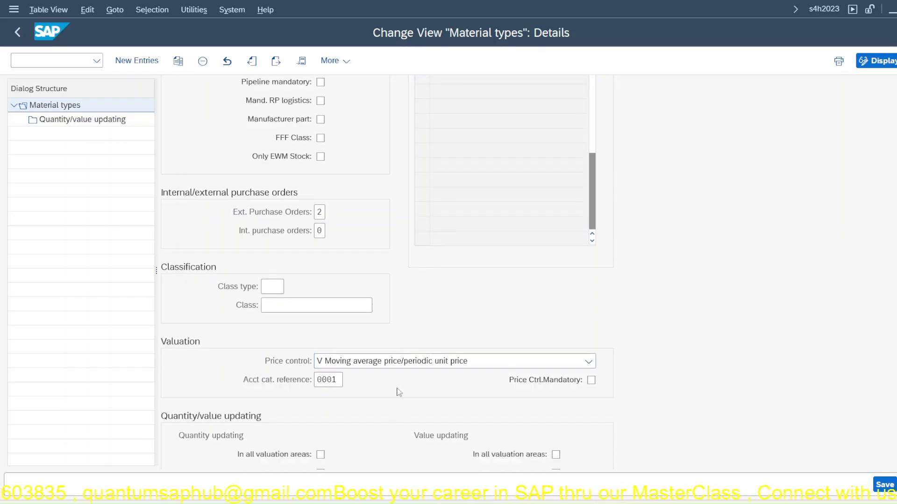
scroll(398, 392, "down", 6)
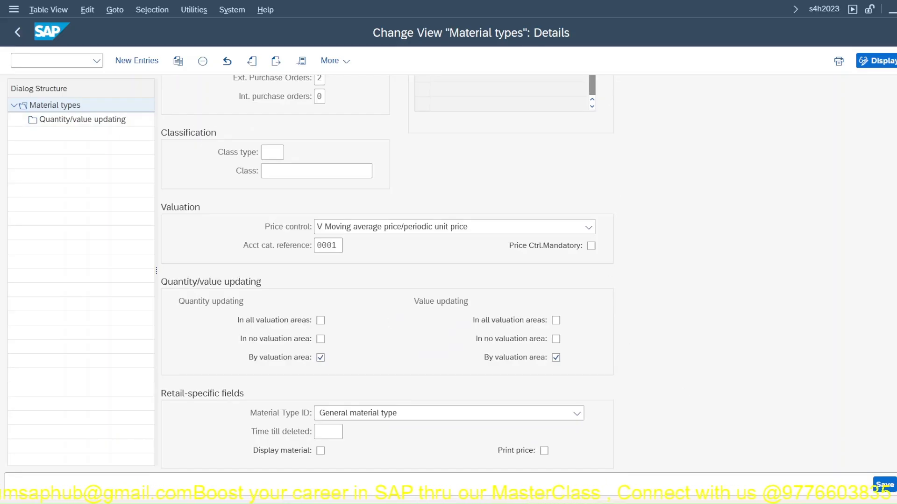
- Switch to the PowerPoint presentation and view the slides "Core SD Views & Fields" and "Crucial SD Material Master Views"
left_click(549, 490)
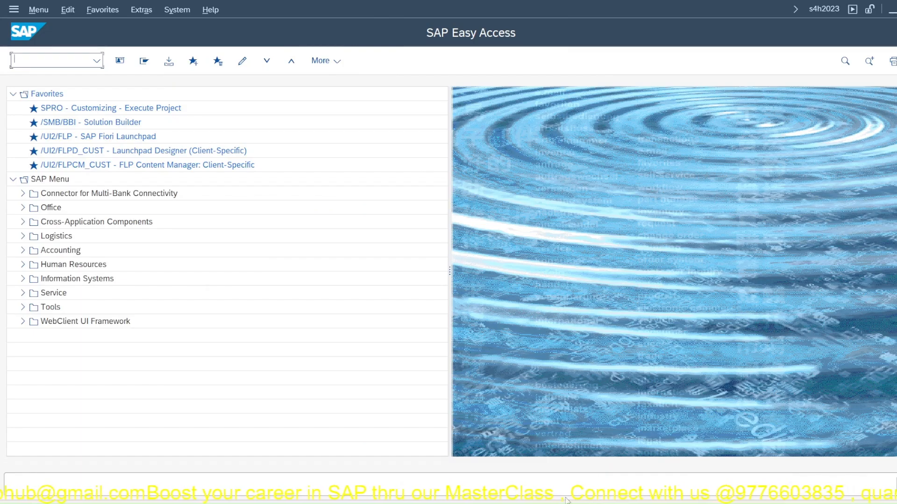
left_click(673, 501)
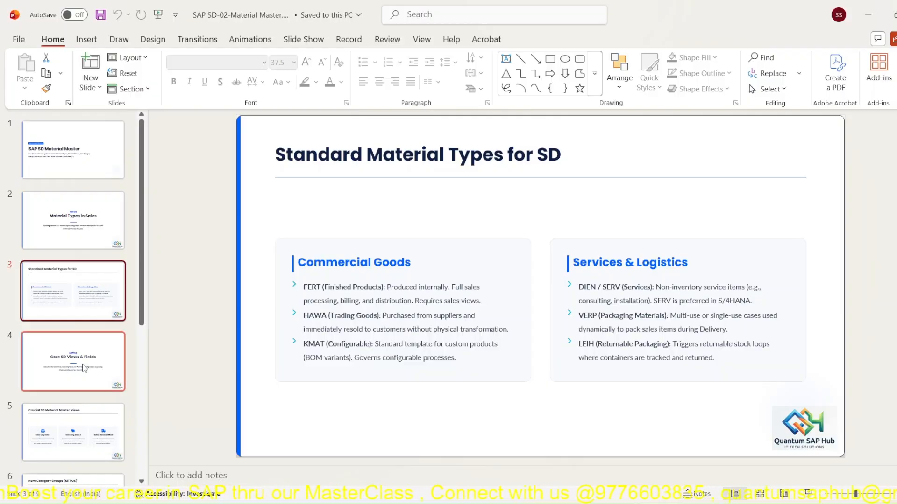
left_click(85, 368)
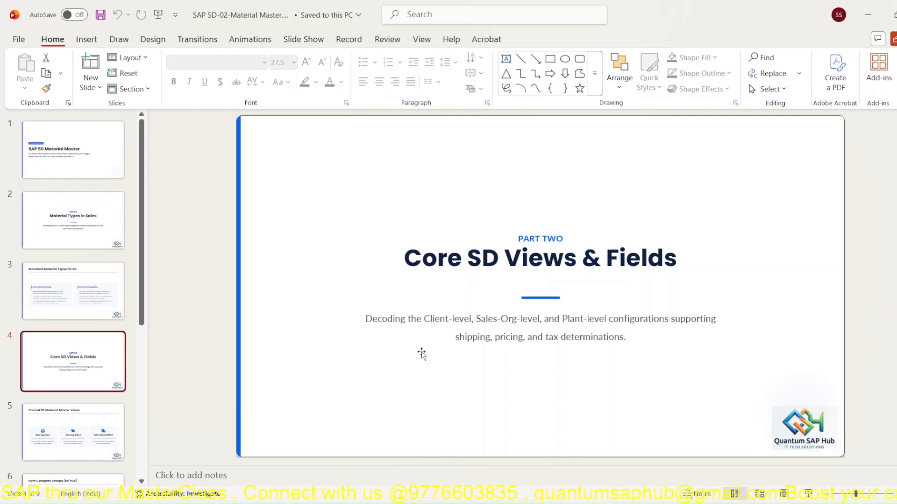
left_click(77, 425)
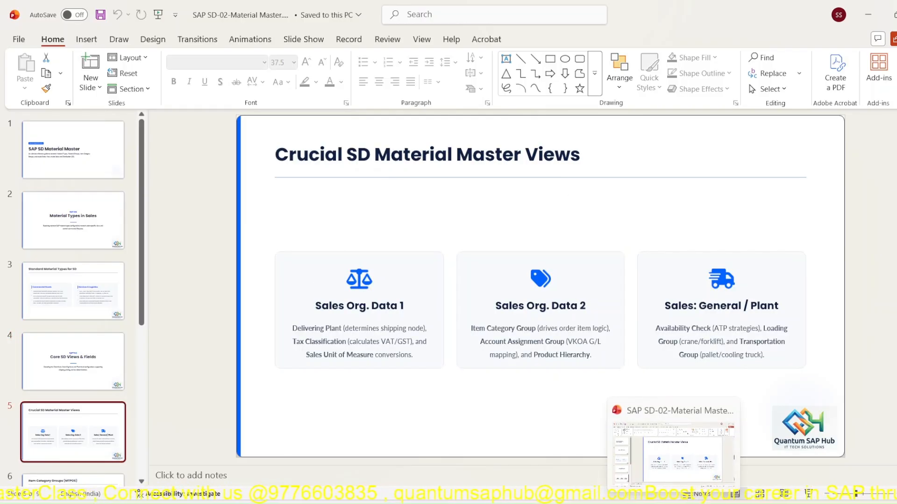
- Switch back to SAP Easy Access and open the material types customizing with transaction OMS2
left_click(619, 503)
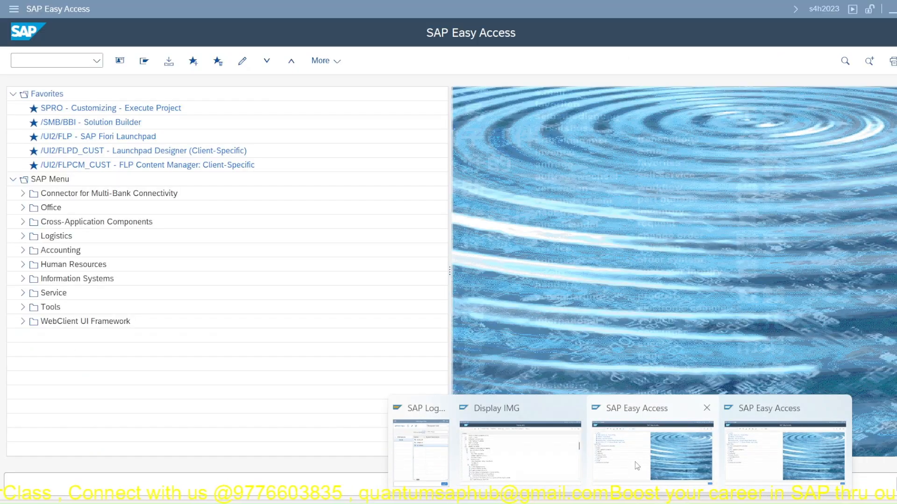
left_click(642, 466)
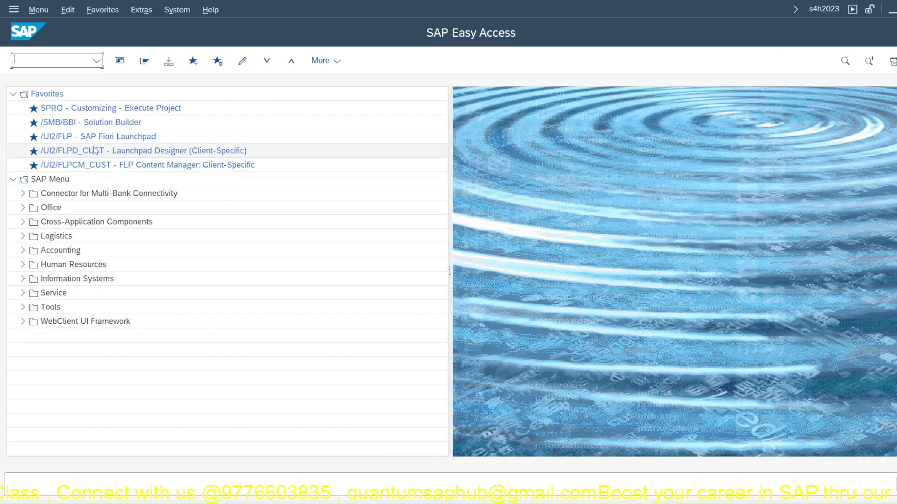
type("OMS")
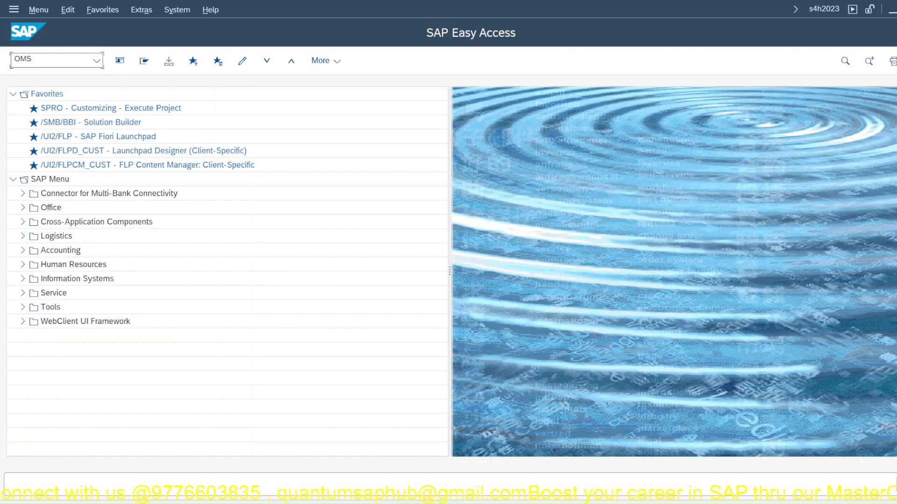
key("Return")
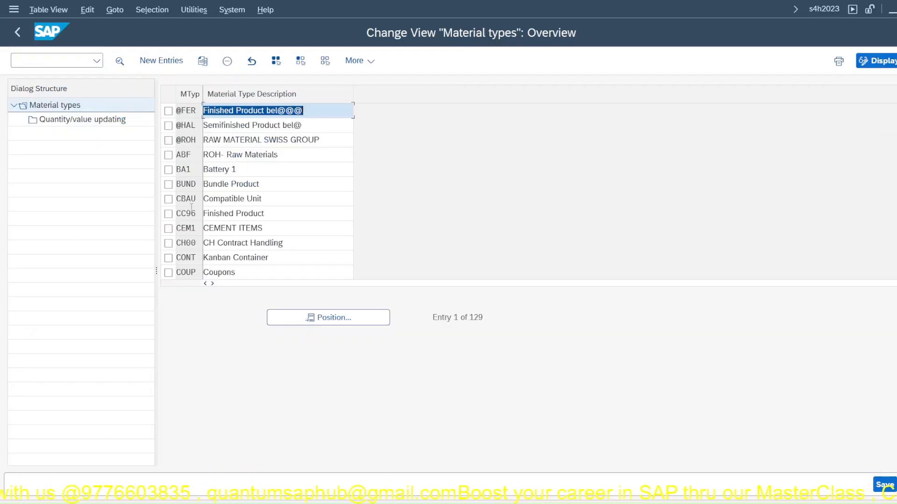
- Copy material type FERT as a new material type JERT with the description "Finished Product-JPPL"
scroll(191, 207, "down", 2)
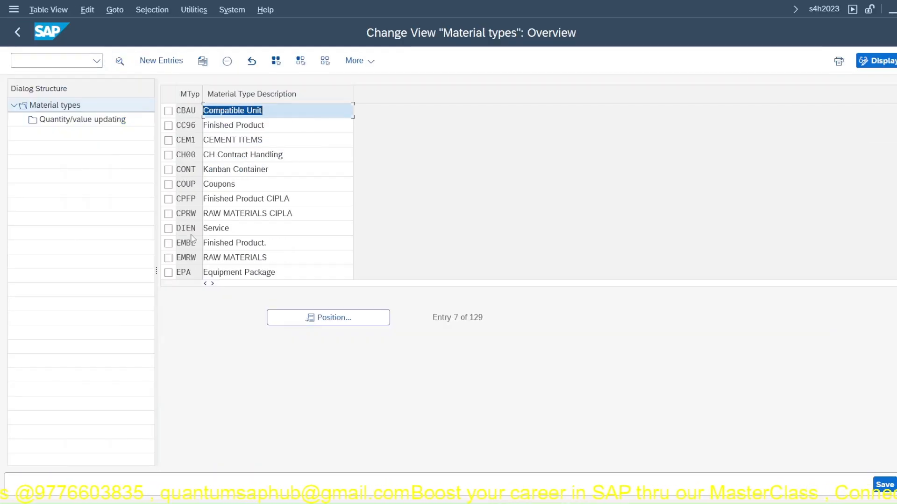
scroll(192, 235, "down", 3)
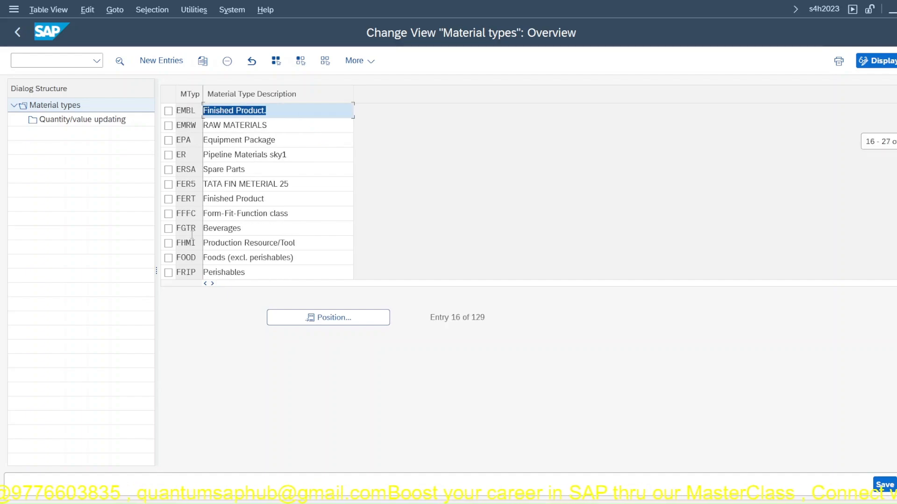
left_click(168, 199)
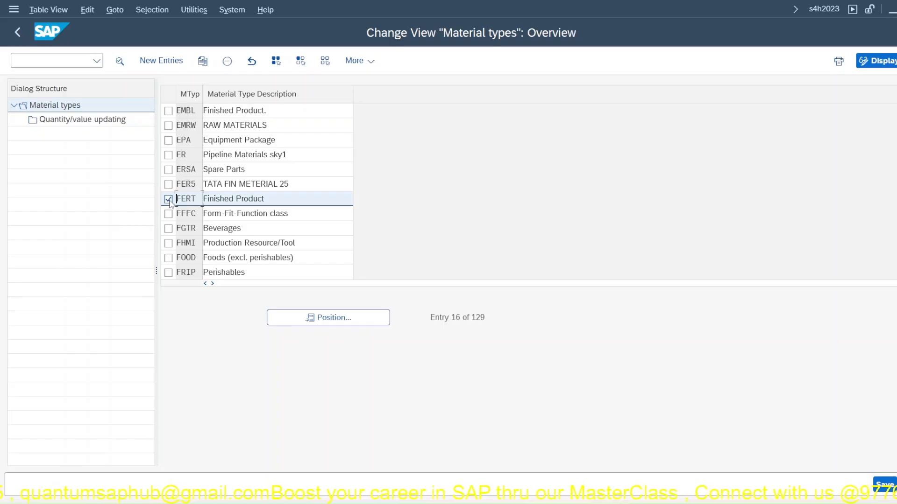
left_click(202, 62)
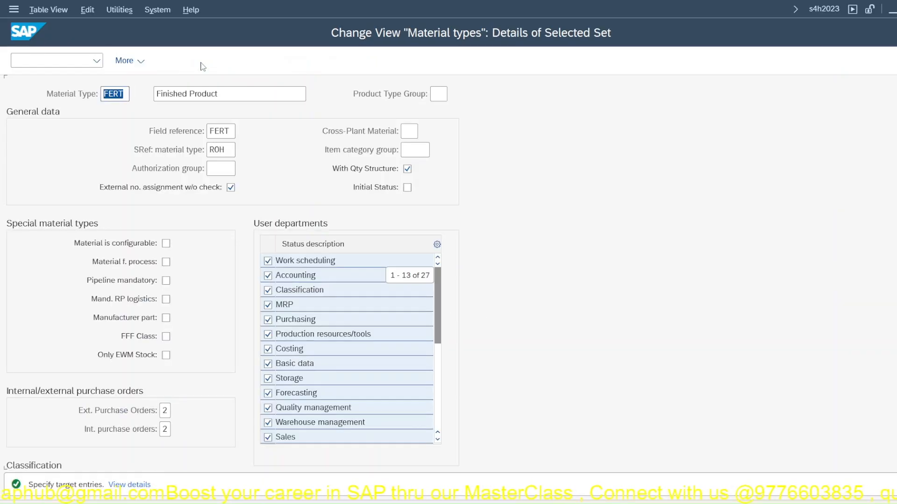
left_click(105, 93)
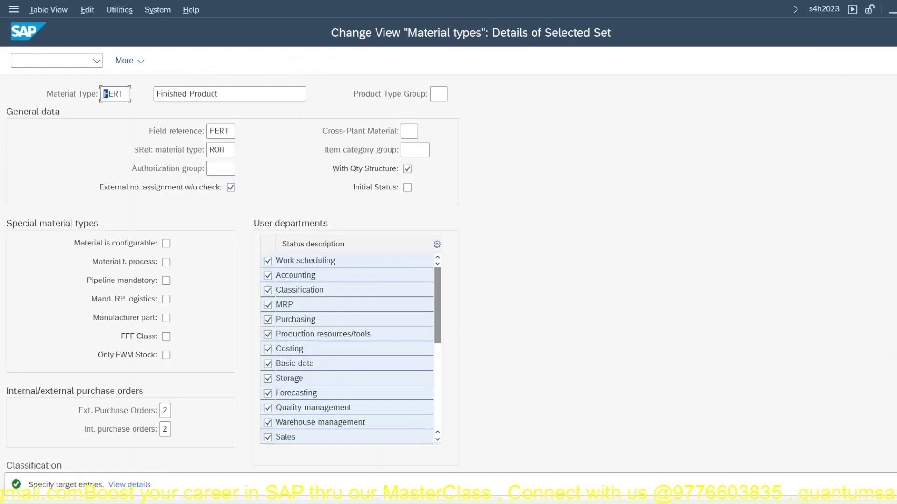
left_click(229, 95)
type("-")
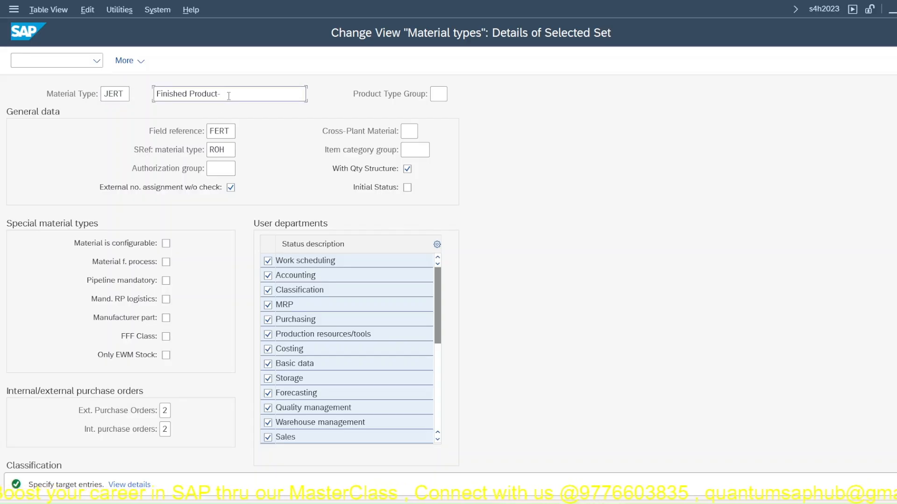
type("JRPL")
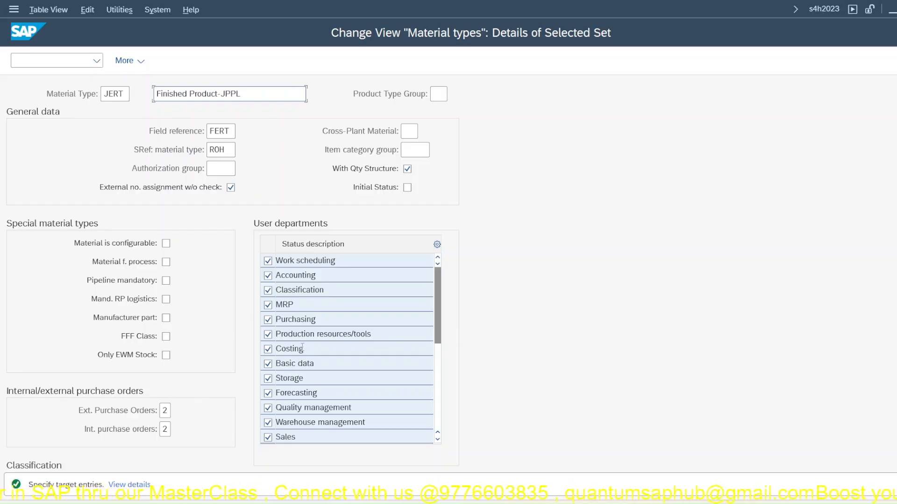
- Examine JERT's general data, user departments, purchase order, valuation and quantity/value updating settings, including the item category group field
scroll(303, 346, "down", 2)
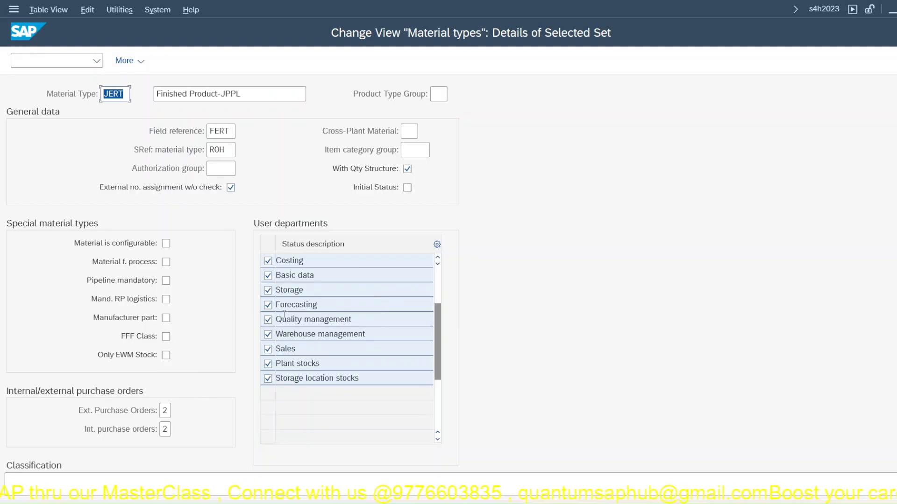
scroll(232, 261, "down", 6)
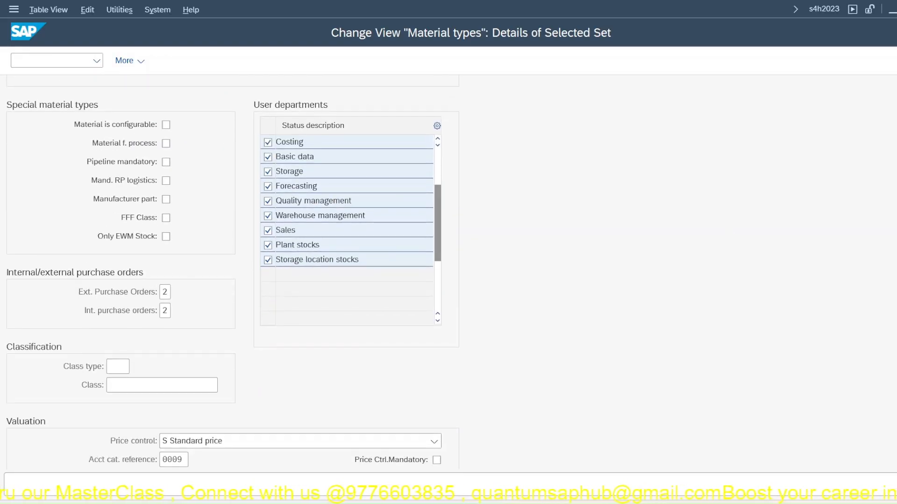
scroll(232, 270, "down", 1)
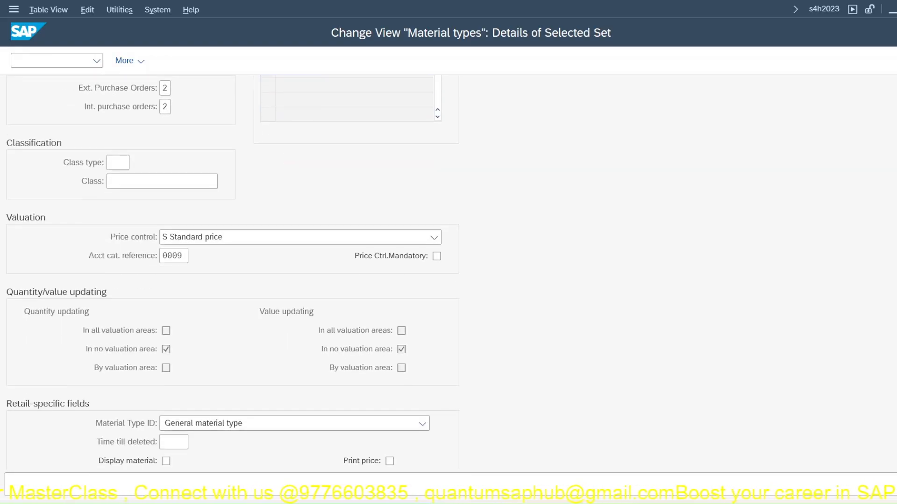
scroll(410, 253, "up", 2)
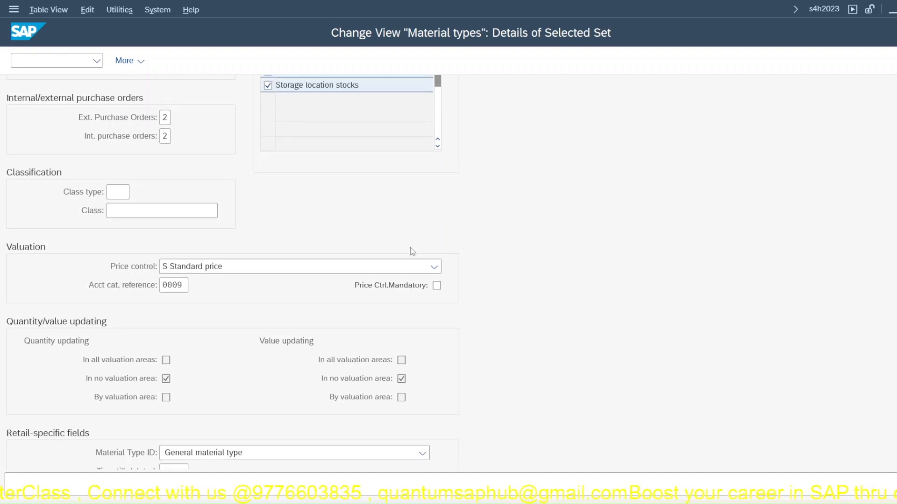
scroll(364, 213, "up", 6)
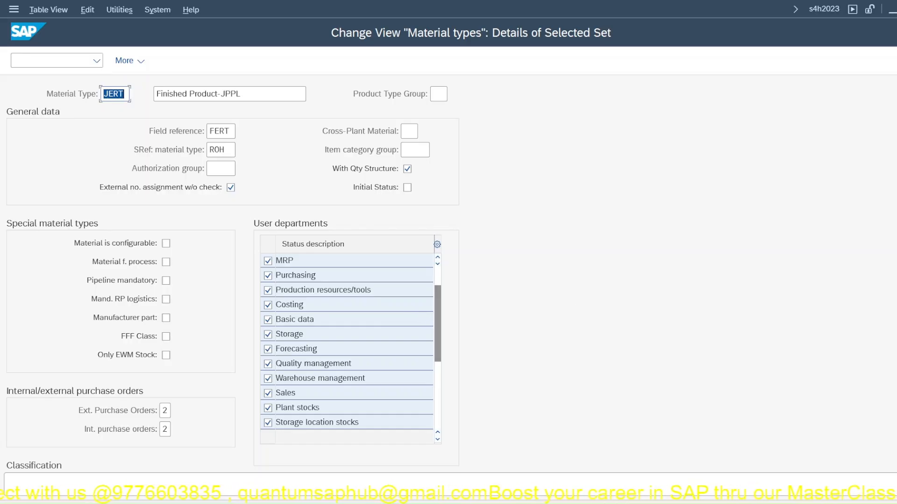
scroll(232, 262, "down", 7)
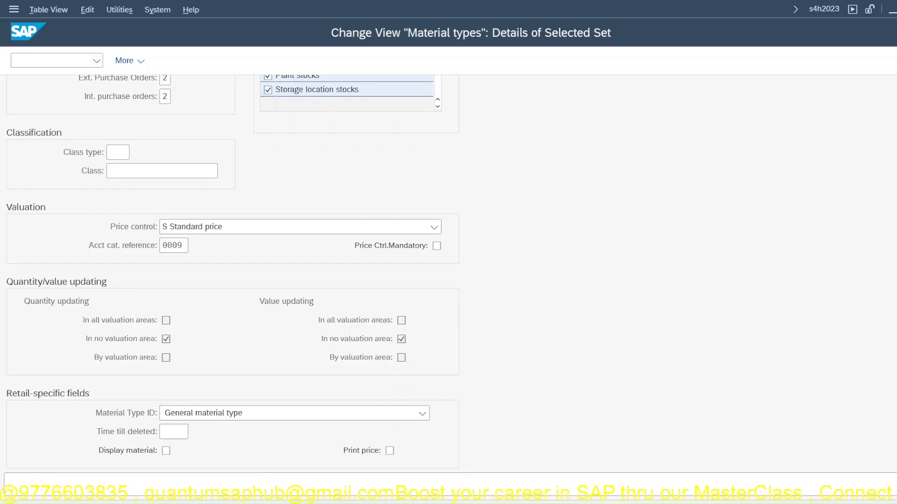
scroll(233, 262, "up", 7)
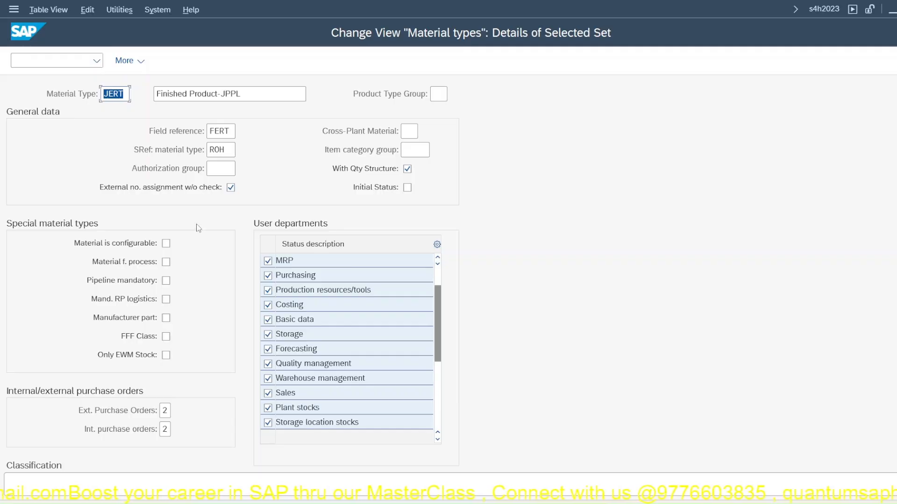
scroll(557, 260, "down", 3)
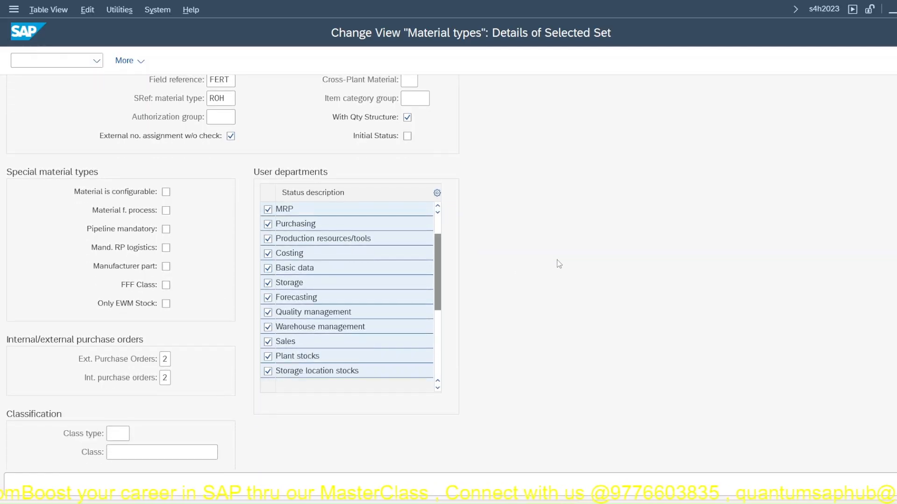
left_click(163, 370)
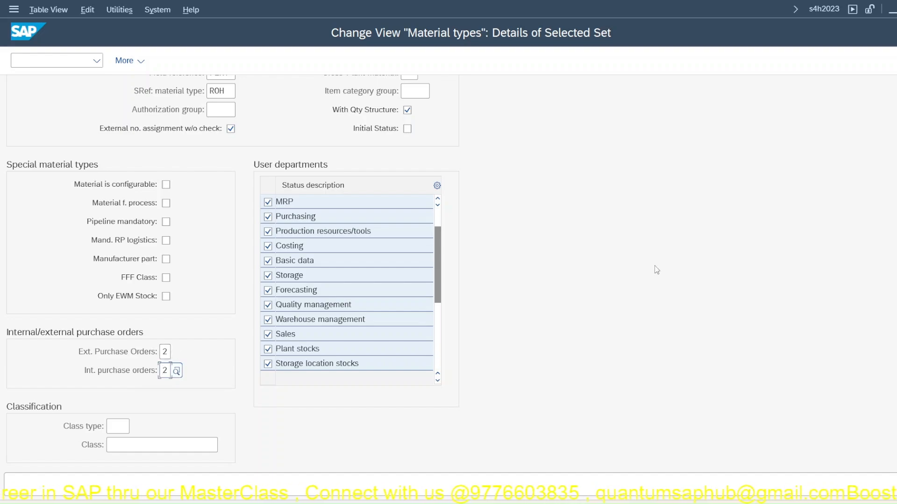
scroll(616, 280, "up", 2)
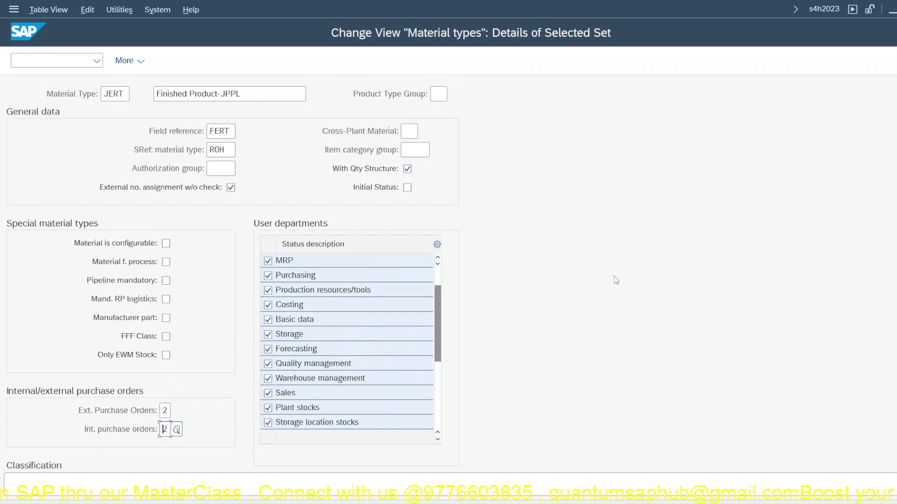
left_click(422, 154)
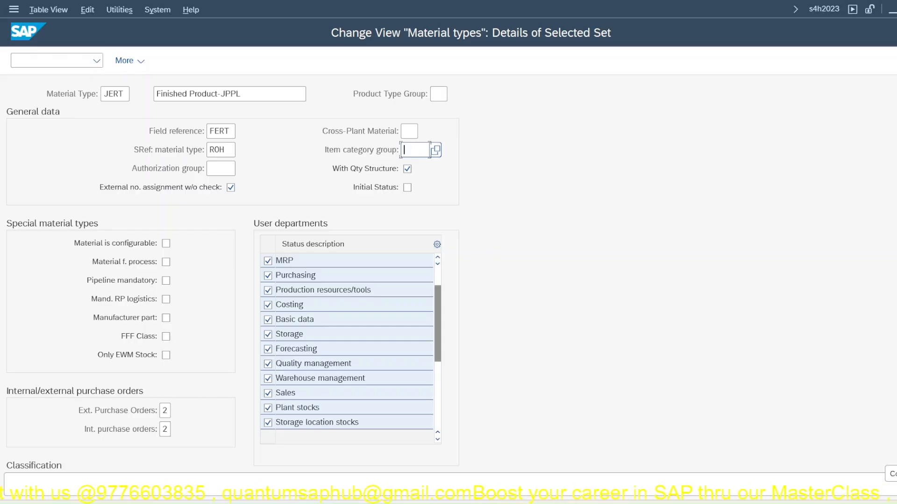
- Complete the copy to JERT, including its dependent quantity/value updating entries, and close the information dialog
left_click(890, 502)
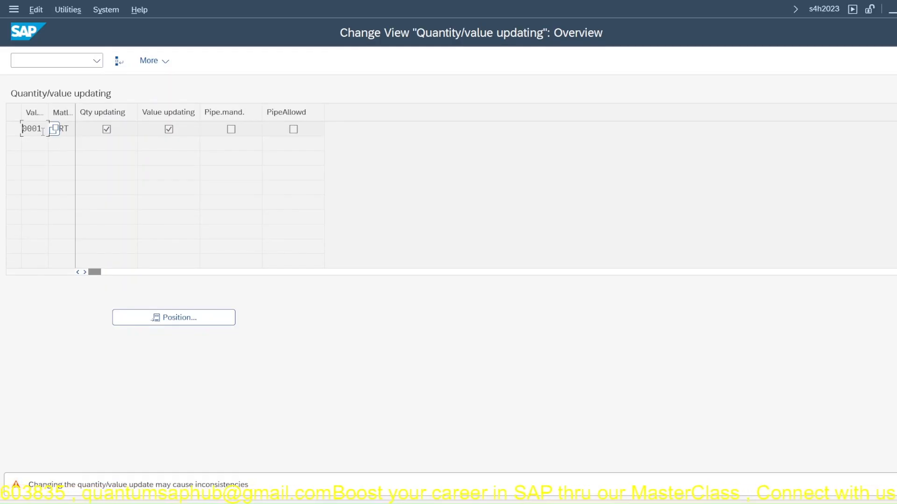
key("Return")
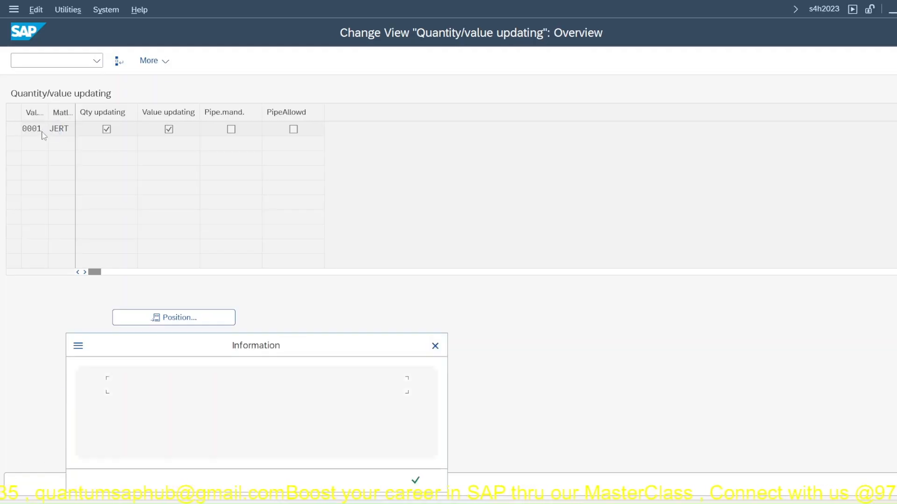
left_click(415, 480)
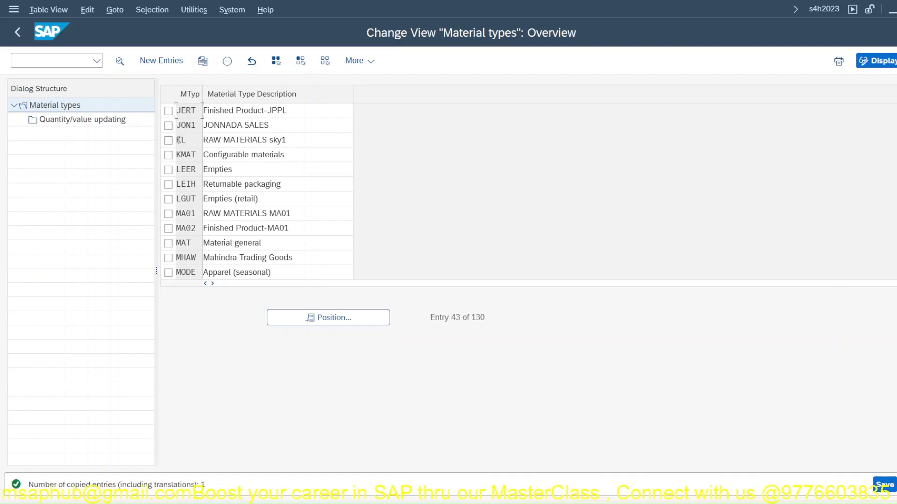
- Position JERT's quantity/value updating list at valuation area JPP1 and save the new material type
left_click(168, 111)
double_click(99, 121)
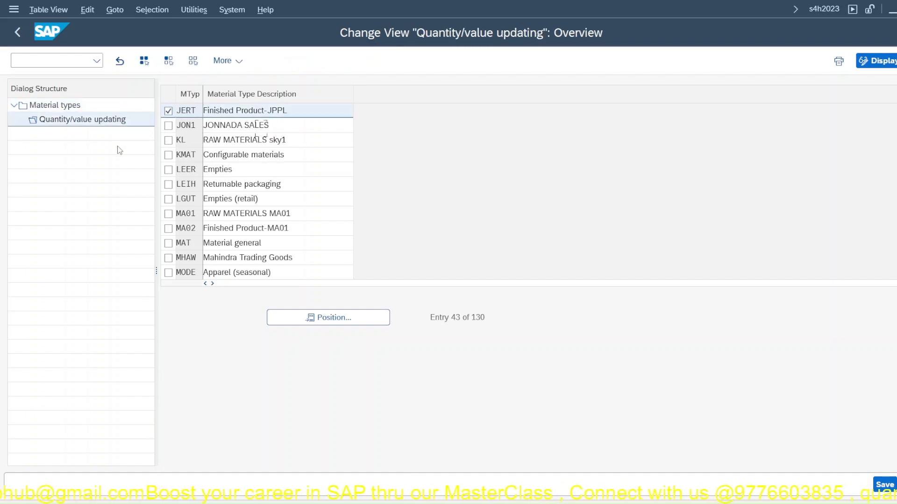
left_click(289, 320)
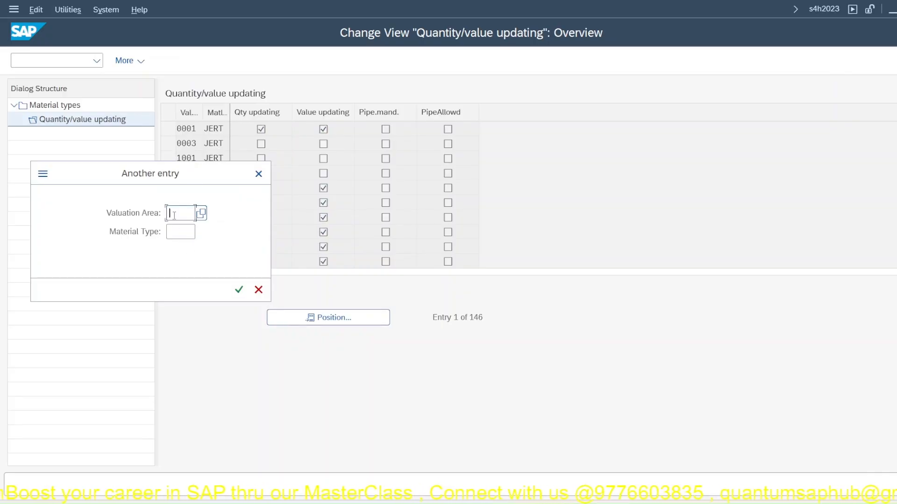
type("J0")
key("BackSpace")
type("P")
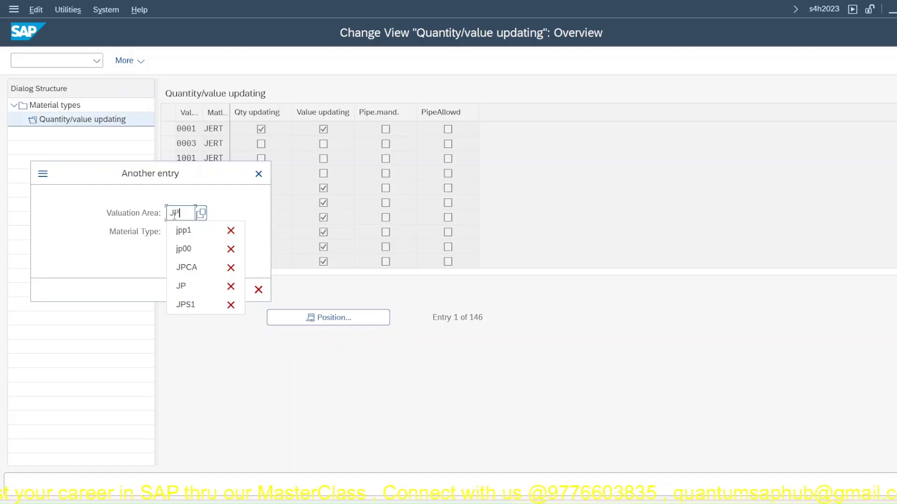
type("P1")
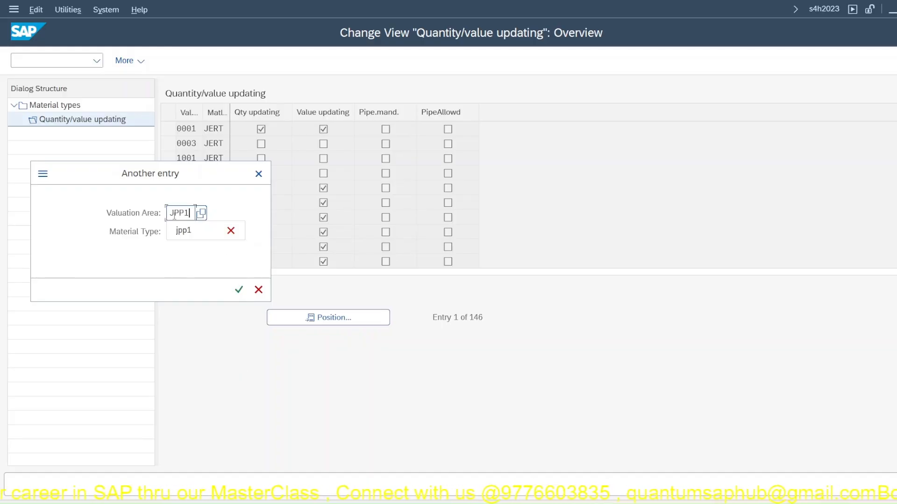
key("Return")
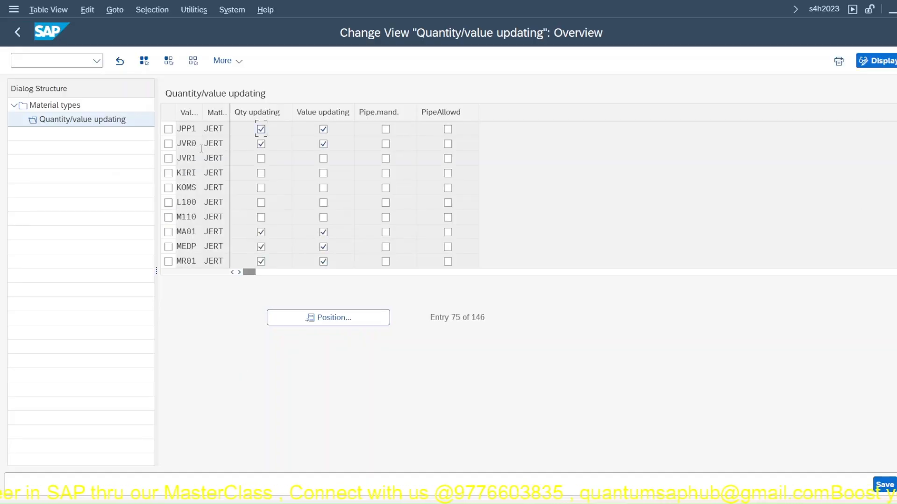
left_click(884, 485)
left_click(312, 271)
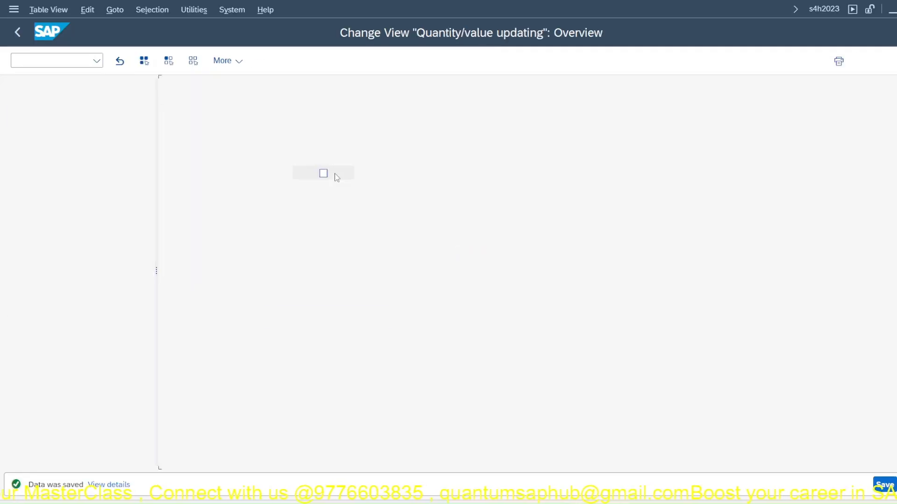
- Leave the quantity/value updating view and start the Create Material transaction MM01
key("shift+F3")
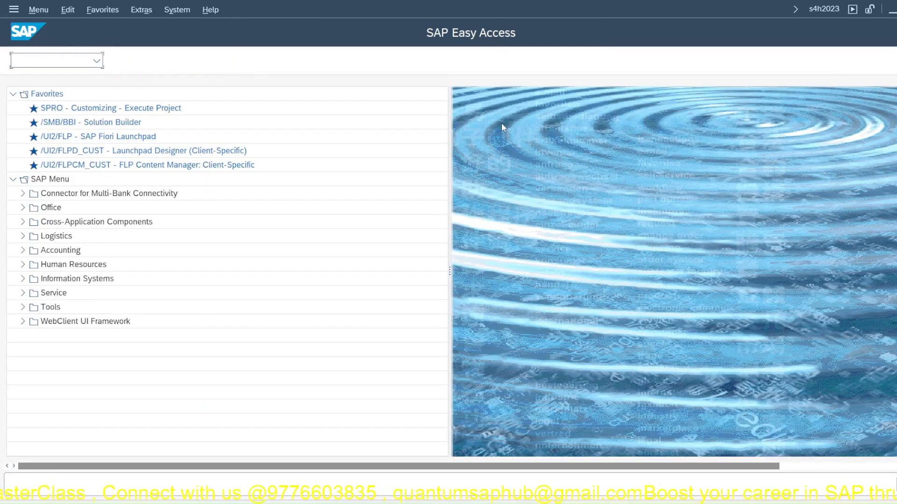
type("/n")
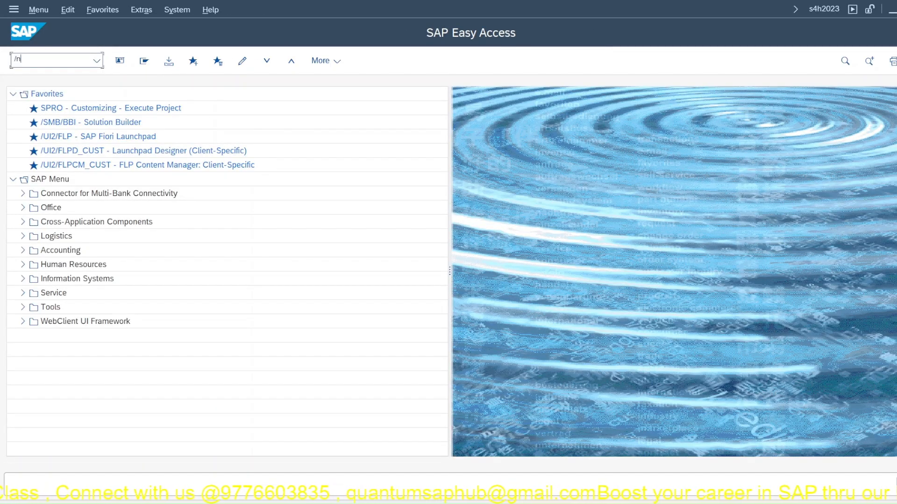
type("mm01")
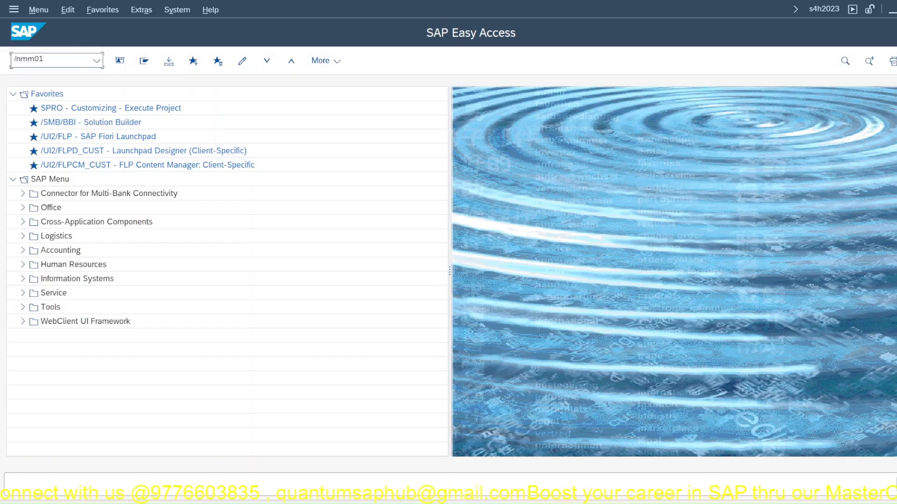
key("Return")
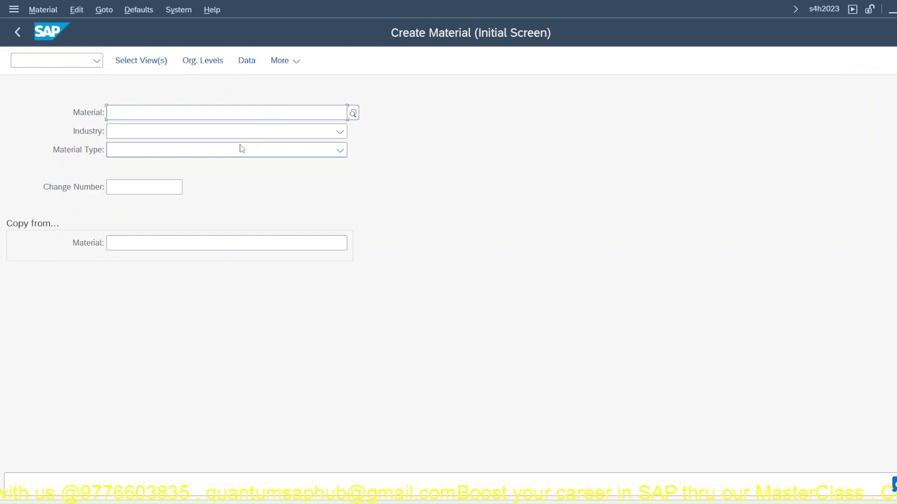
- Search for a copy-from material using Sales Material by Description, restricted to sales organization 1710
left_click(340, 248)
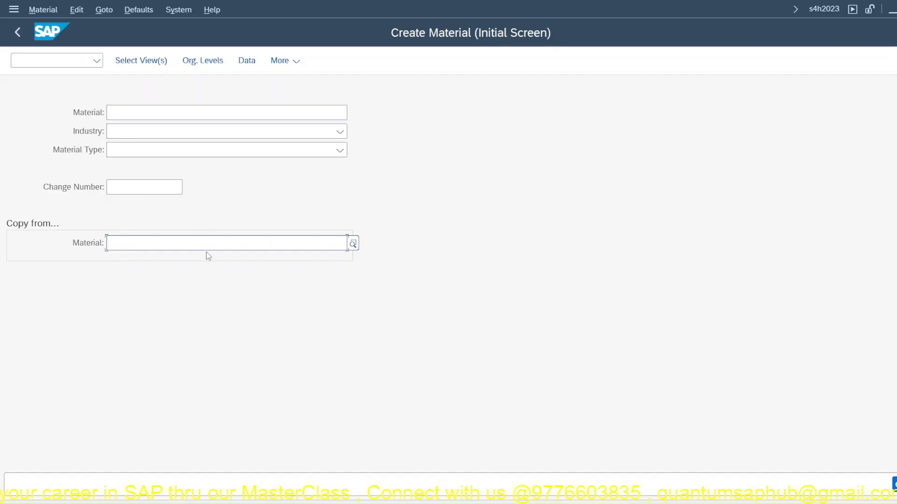
left_click(353, 243)
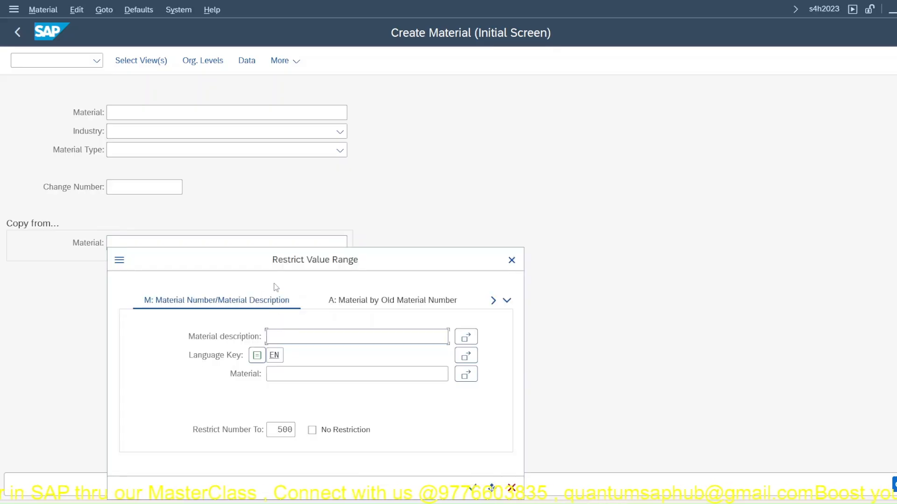
left_click(506, 301)
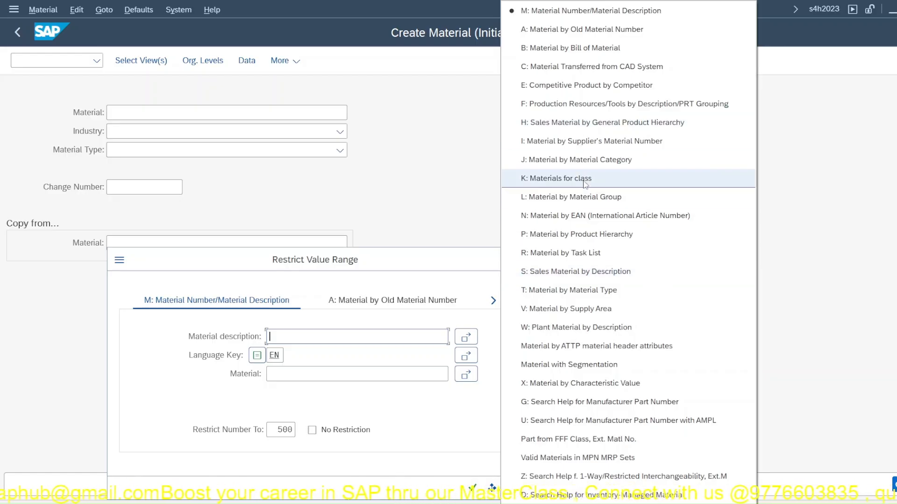
left_click(573, 275)
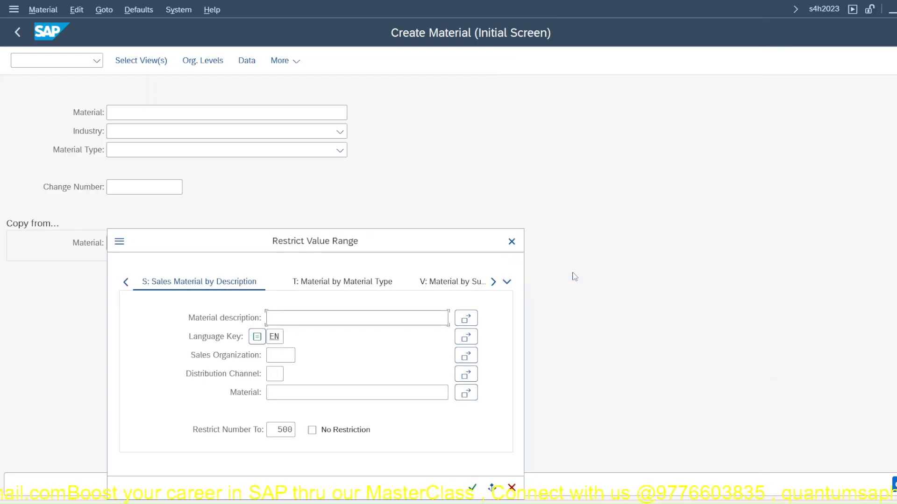
left_click(271, 356)
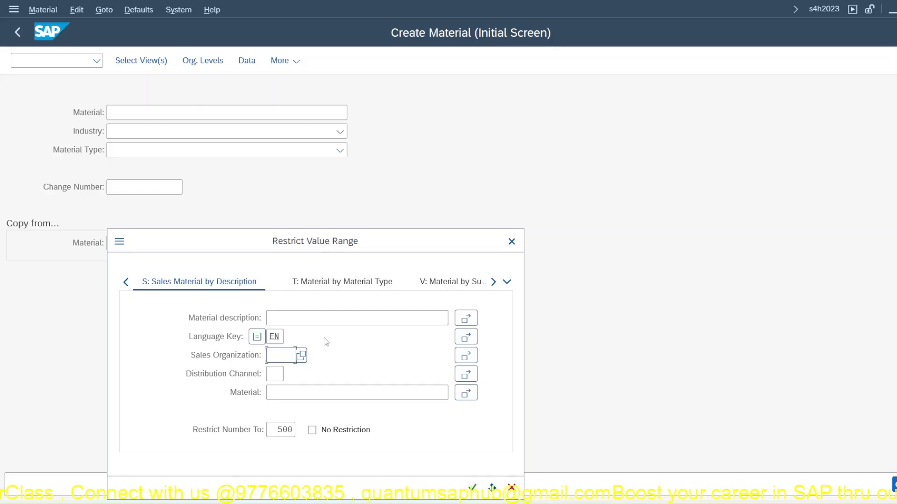
left_click(301, 358)
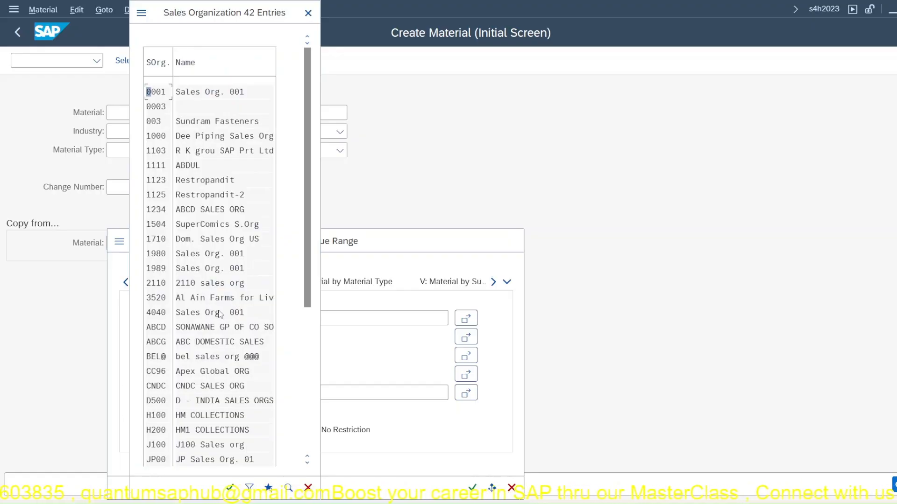
scroll(188, 382, "down", 3)
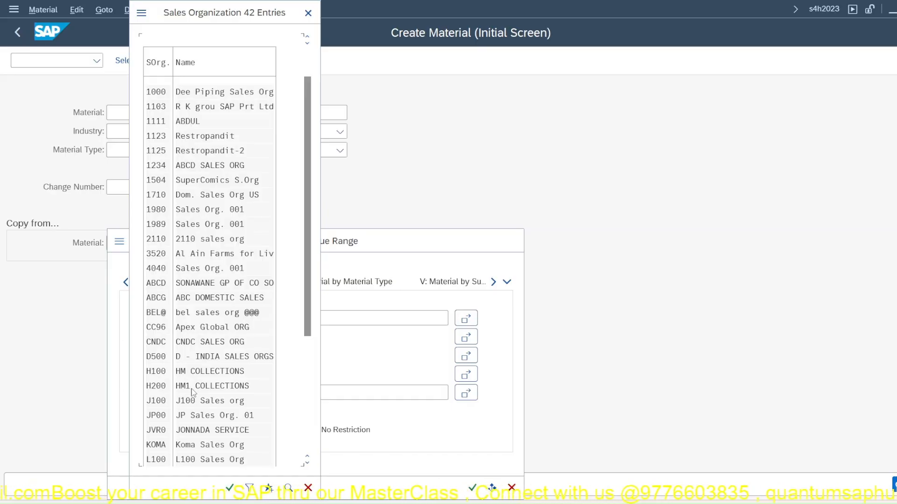
left_click(232, 195)
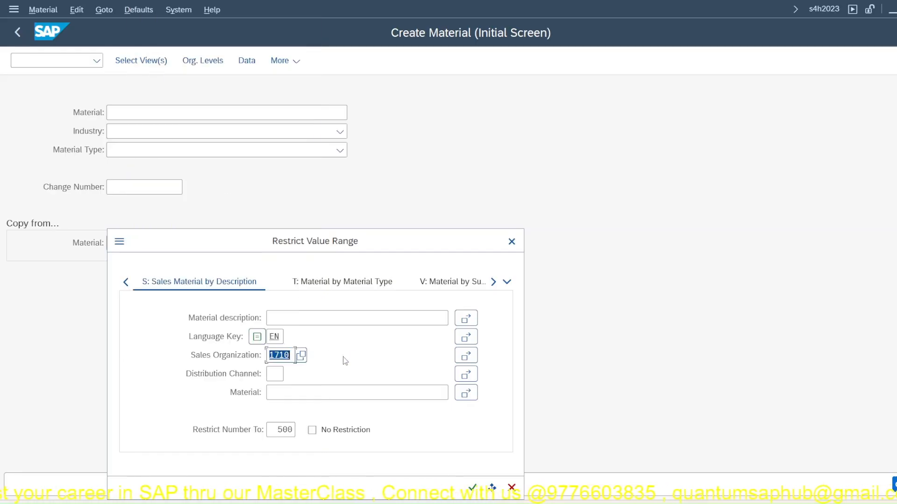
key("Return")
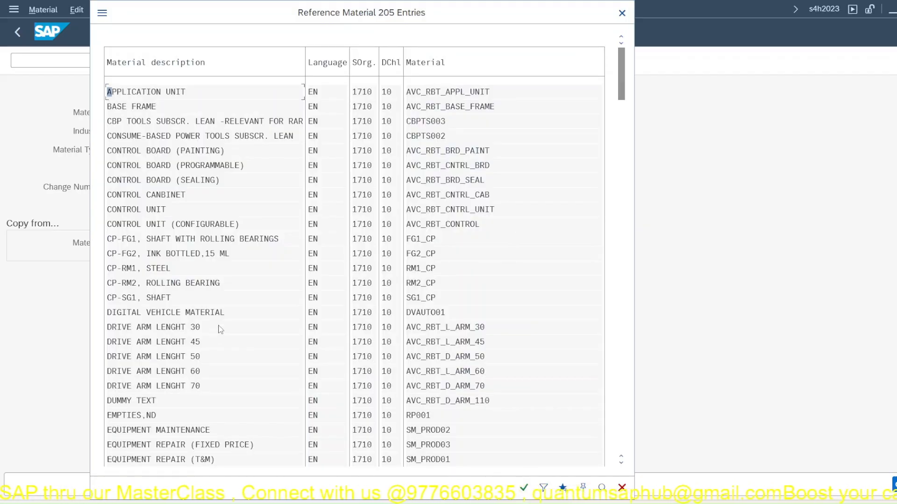
- Pick FINISHED GOOD DG 5L, material FGPCDG01, from the results as the material to copy from
scroll(220, 330, "down", 5)
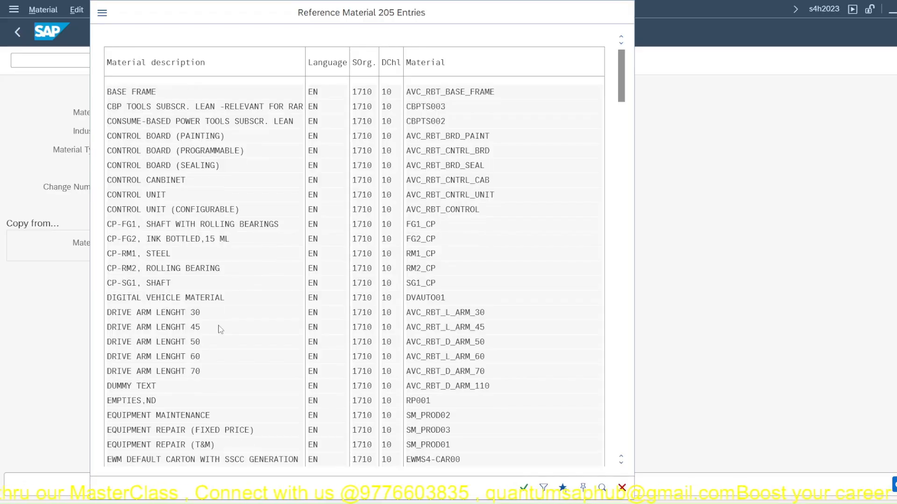
scroll(220, 329, "down", 2)
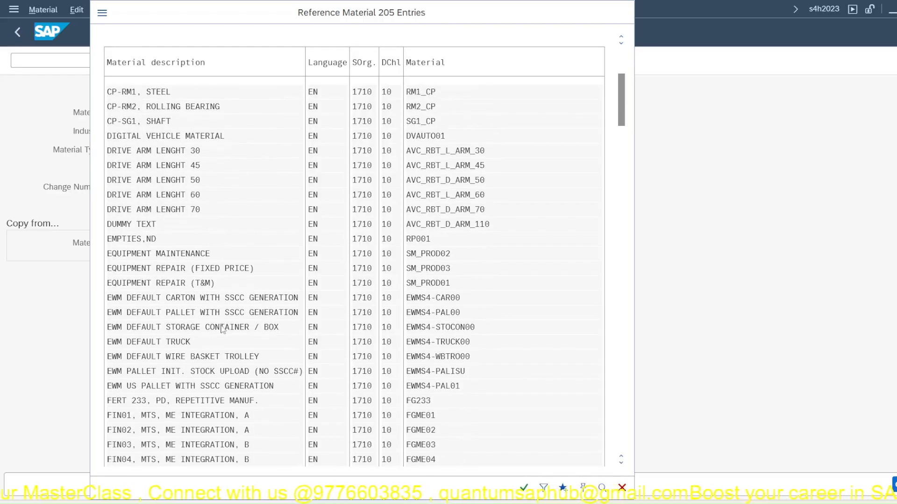
scroll(227, 340, "down", 5)
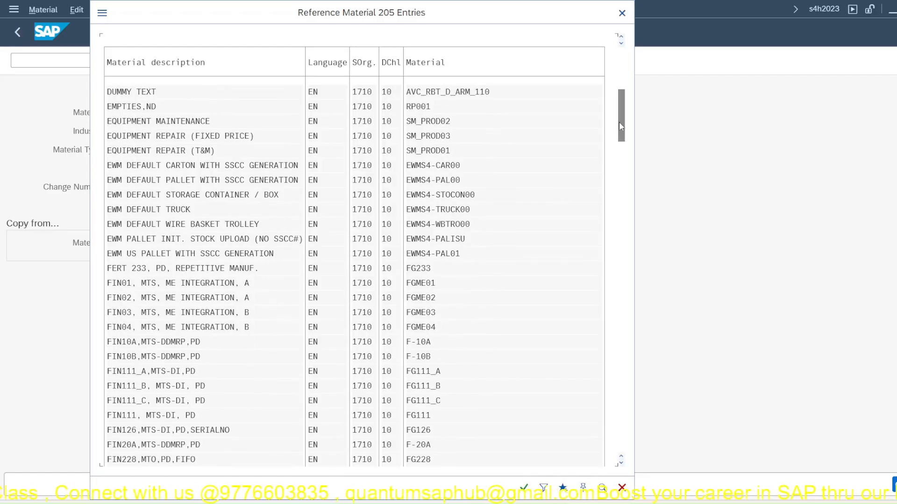
left_click_drag(619, 121, 619, 274)
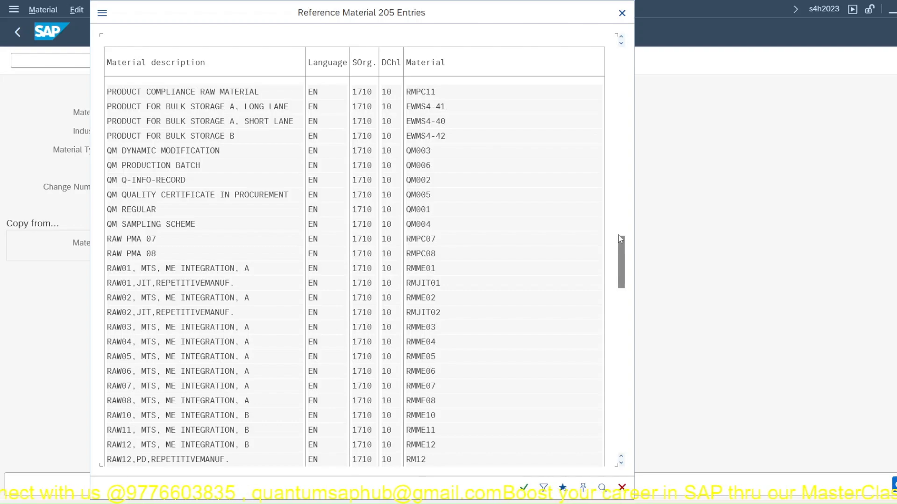
left_click(622, 220)
left_click_drag(622, 219, 624, 182)
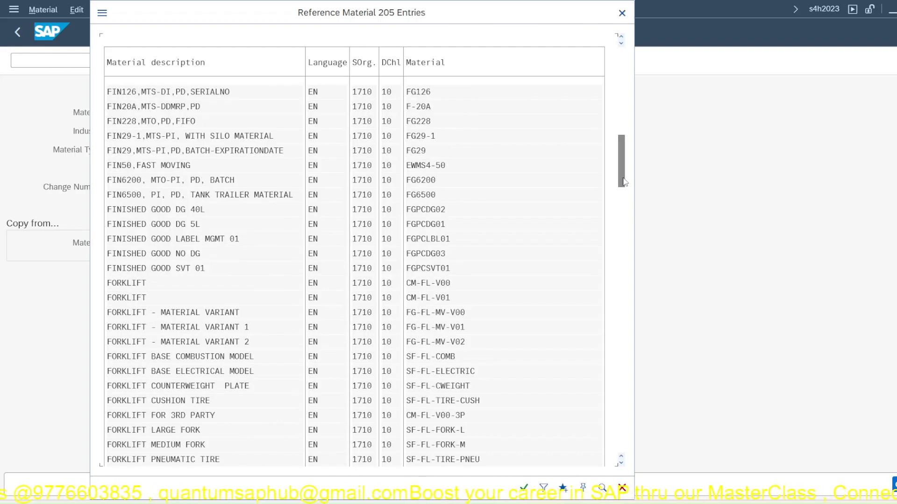
double_click(176, 225)
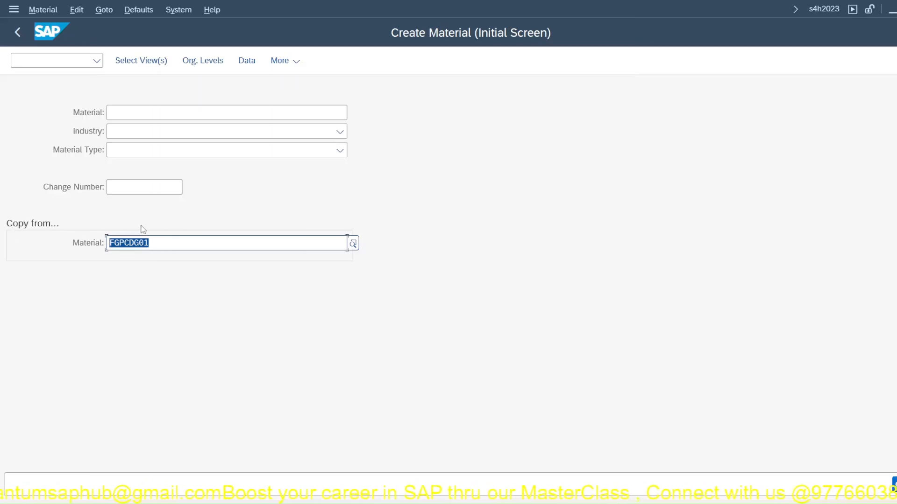
key("Return")
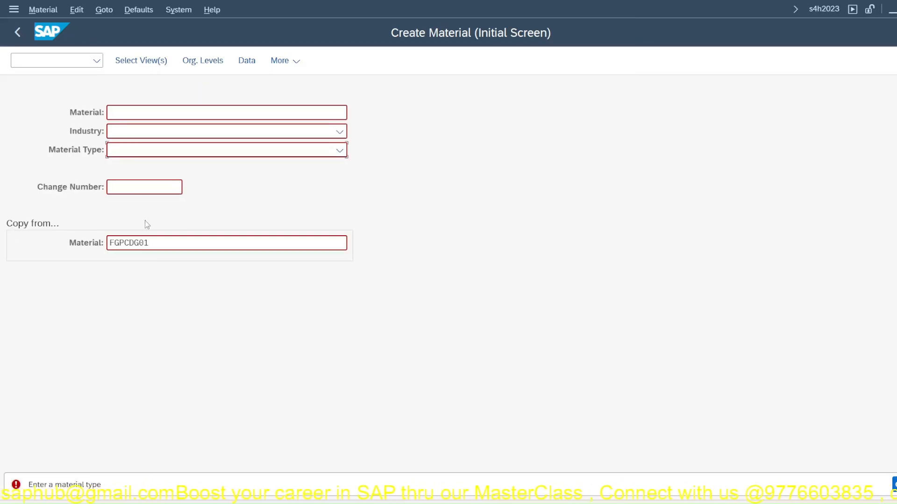
- Set the new material's type to JERT Finished Product-JPPL
left_click(153, 155)
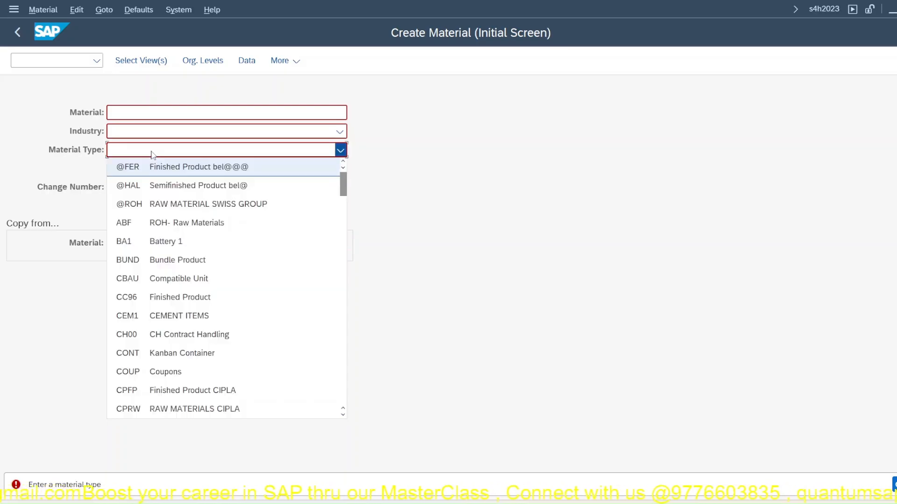
left_click(343, 282)
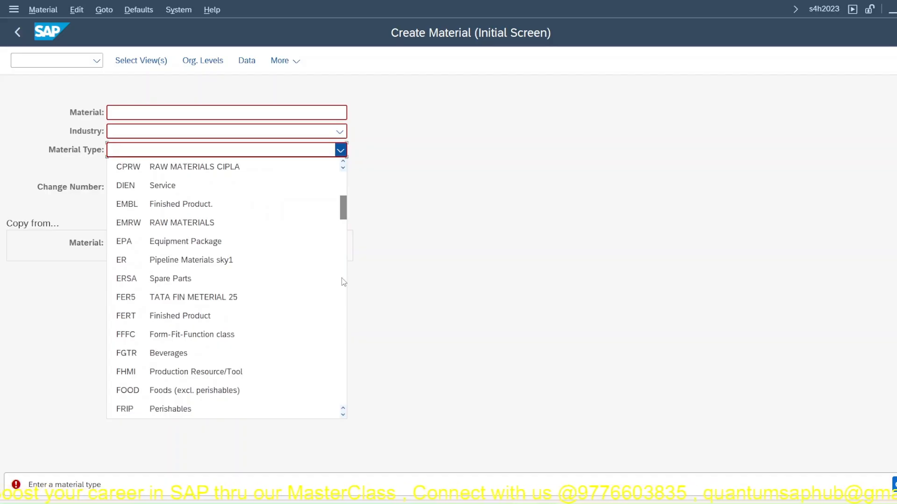
left_click(344, 283)
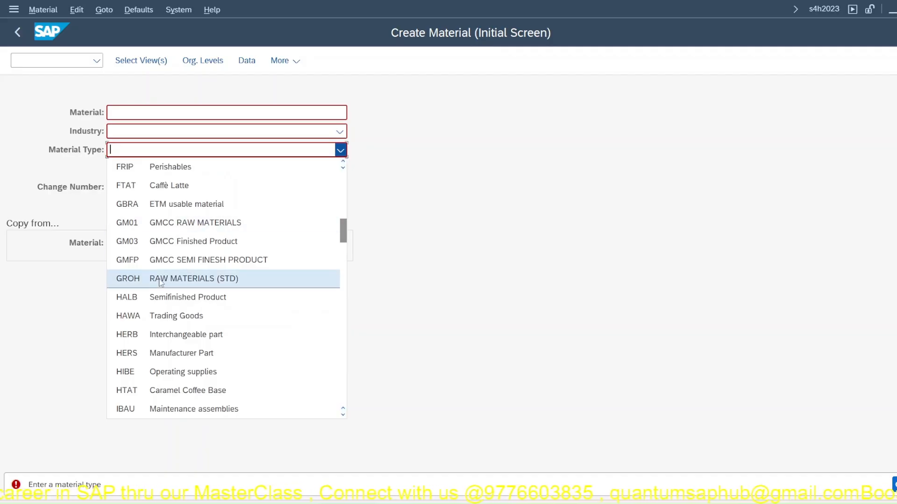
scroll(147, 365, "down", 2)
scroll(140, 299, "down", 3)
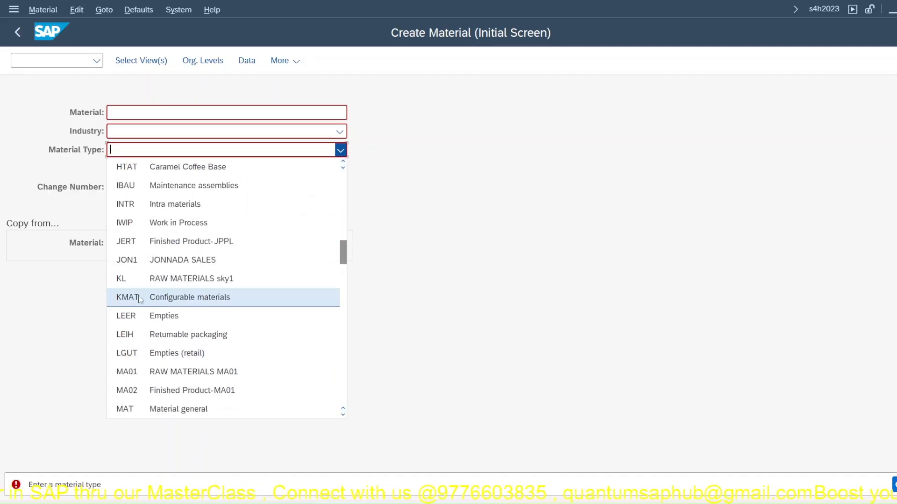
left_click(142, 241)
key("Return")
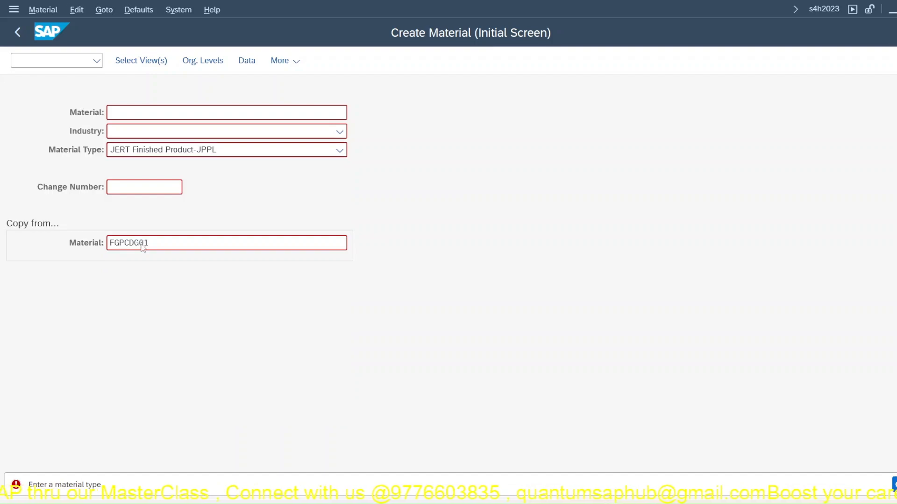
- Set the industry to 1 Retail and proceed to the view selection for the new material
left_click(212, 135)
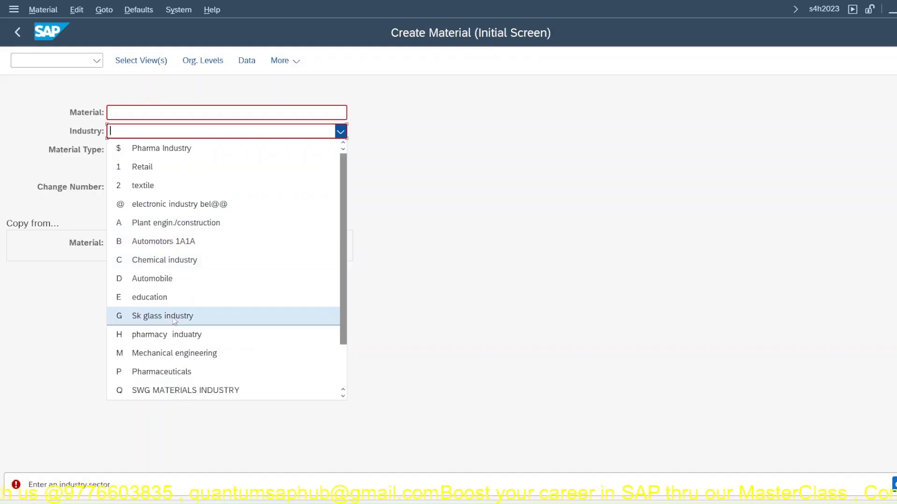
scroll(170, 357, "down", 2)
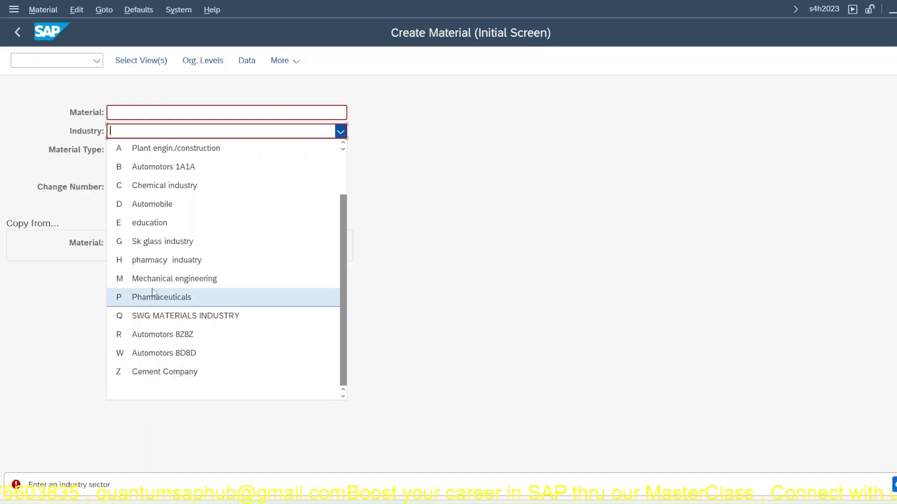
scroll(162, 236, "up", 1)
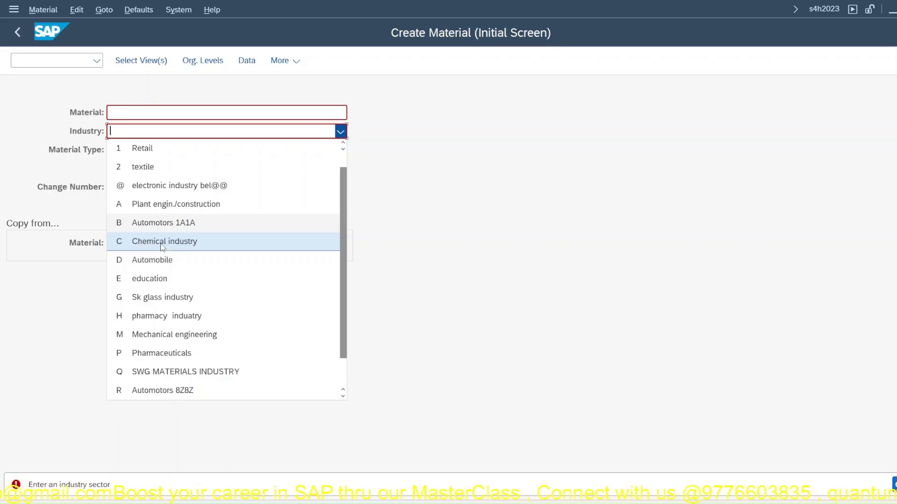
left_click(150, 148)
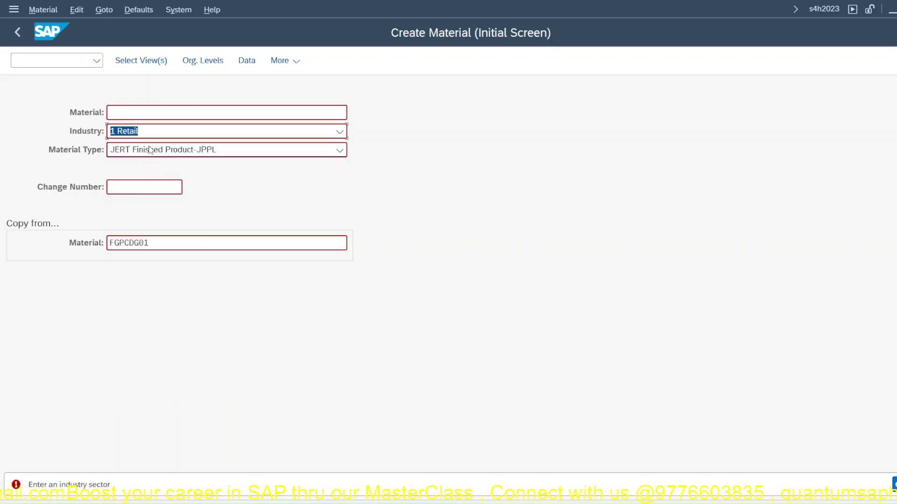
key("Return")
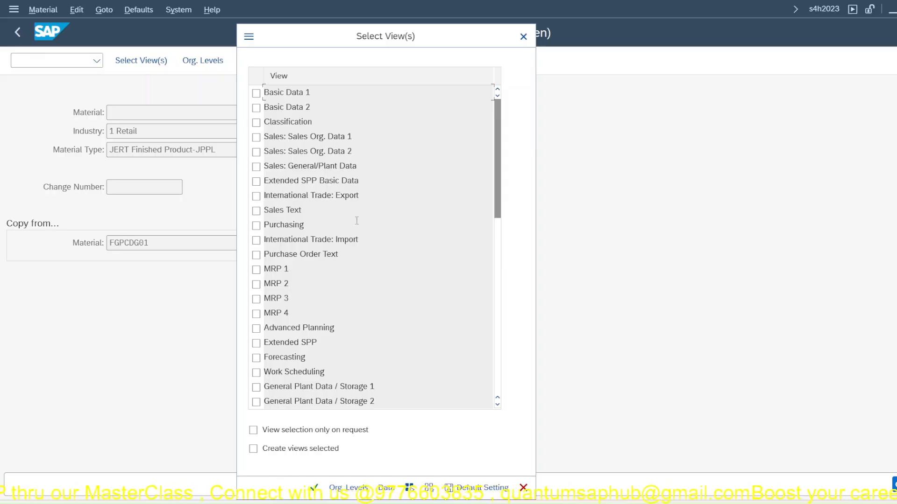
- Select the views Basic Data 1 and 2, Classification, Sales Org. Data 1 and 2, Sales: General/Plant Data, Sales Text and International Trade: Export
left_click(256, 93)
left_click(256, 107)
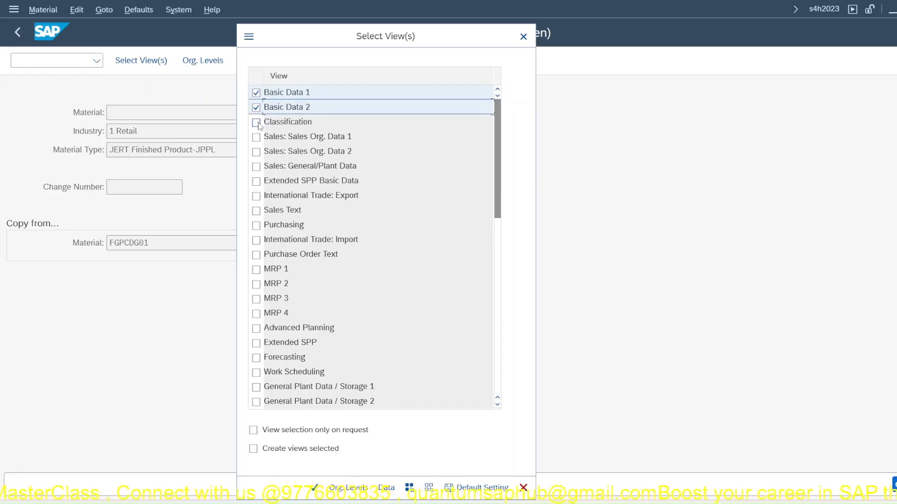
left_click(256, 122)
left_click(256, 138)
left_click(255, 152)
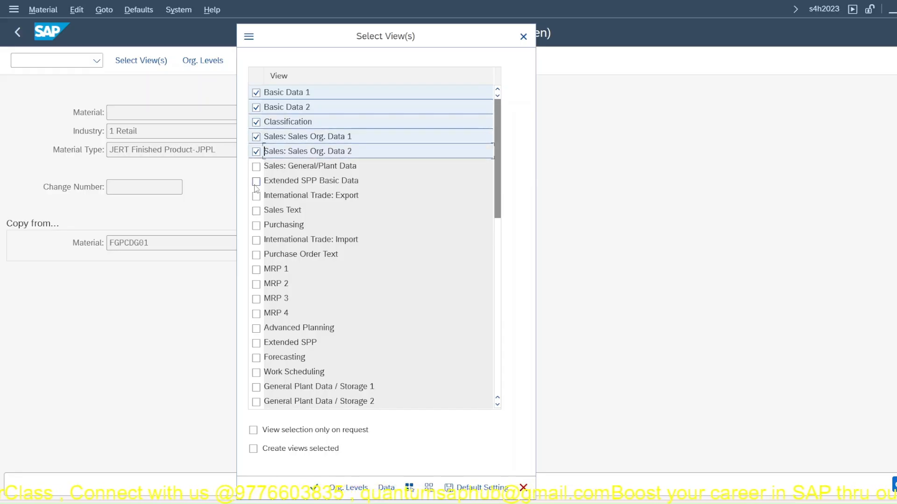
left_click(256, 166)
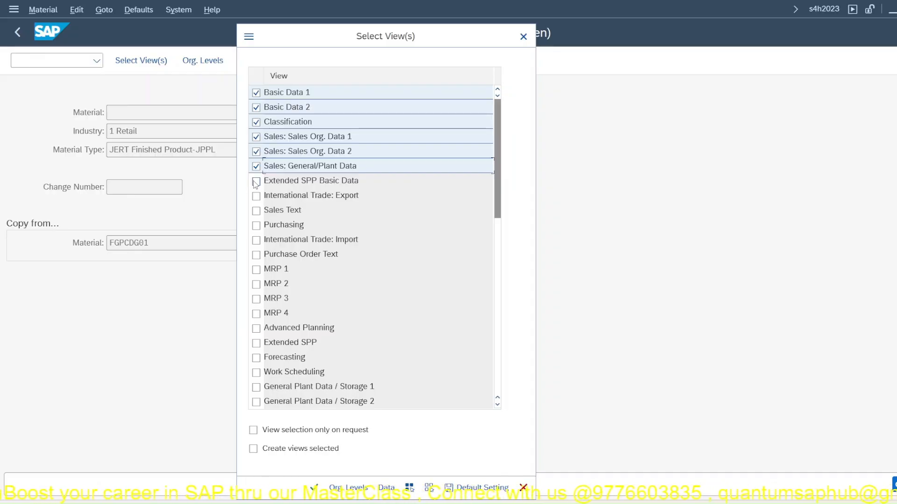
left_click(256, 210)
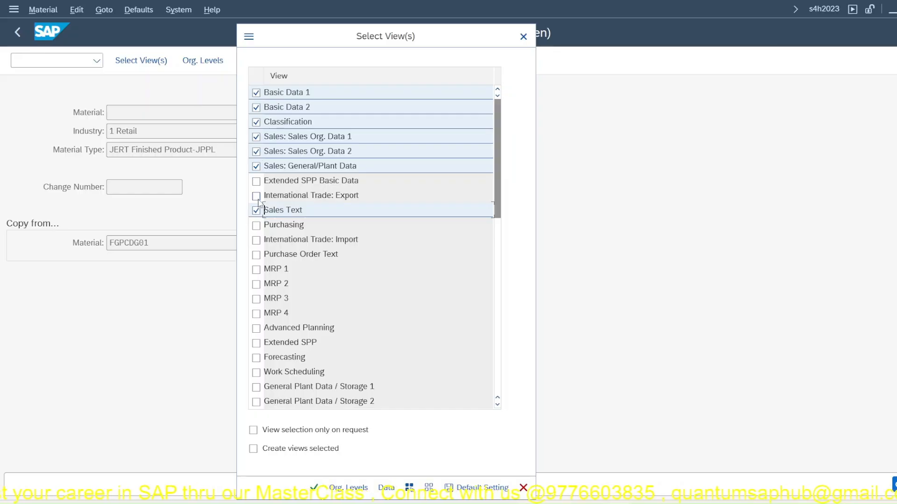
left_click(256, 196)
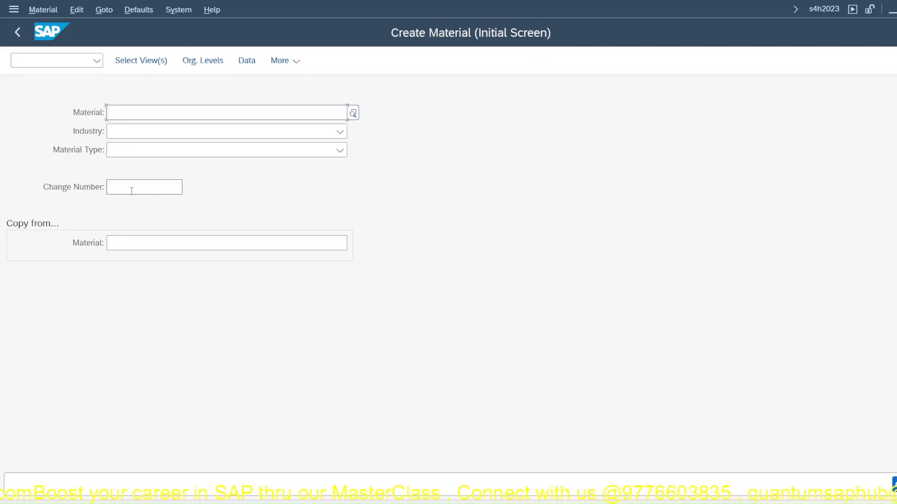
- Set FGPCDG01 as the material to copy from and choose material type JERT Finished Product-JPPL
left_click(132, 243)
left_click(134, 259)
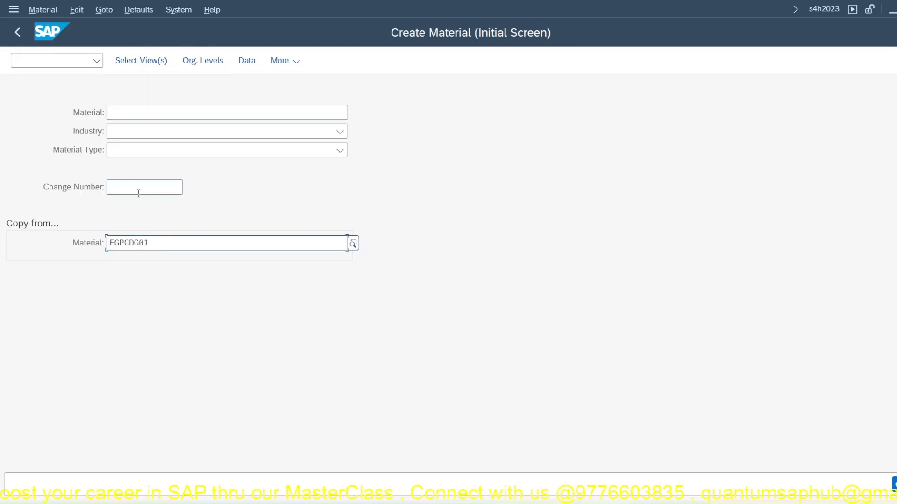
left_click(138, 193)
left_click(141, 150)
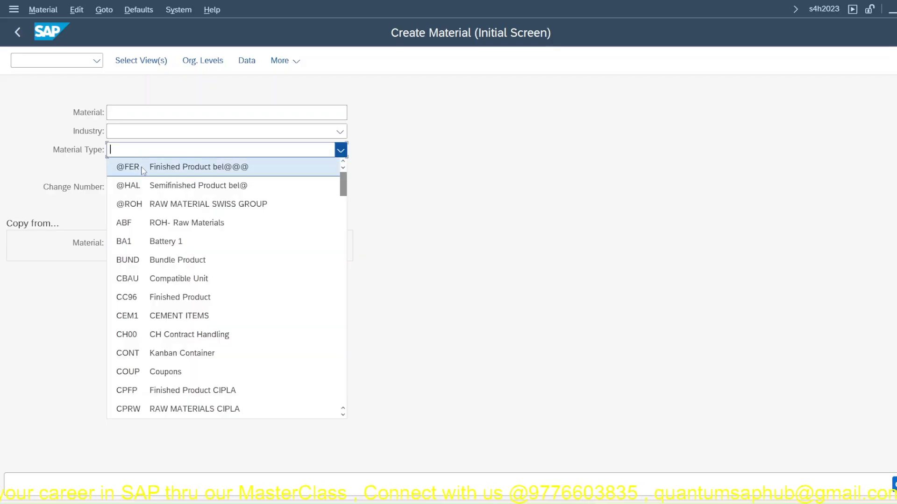
key("j")
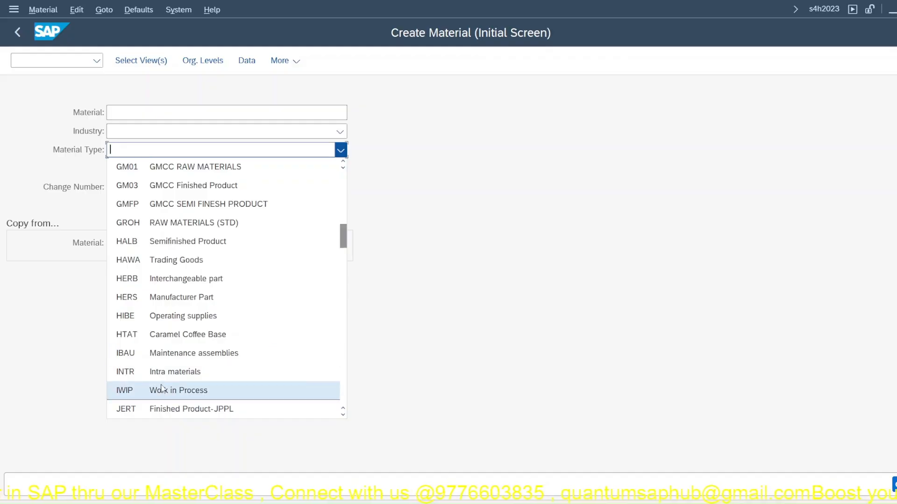
left_click(160, 409)
- Set the industry to 1 Retail and proceed to the view selection for the new material
left_click(138, 133)
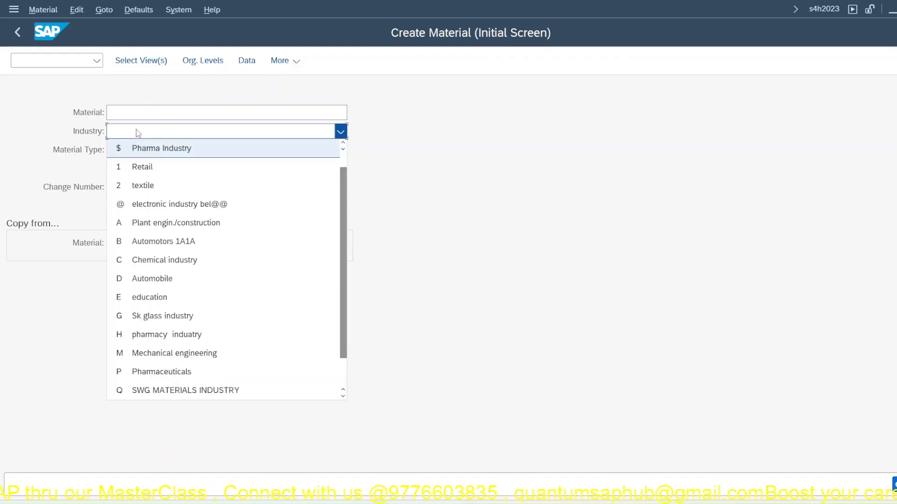
scroll(138, 133, "down", 1)
left_click(142, 150)
key("Return")
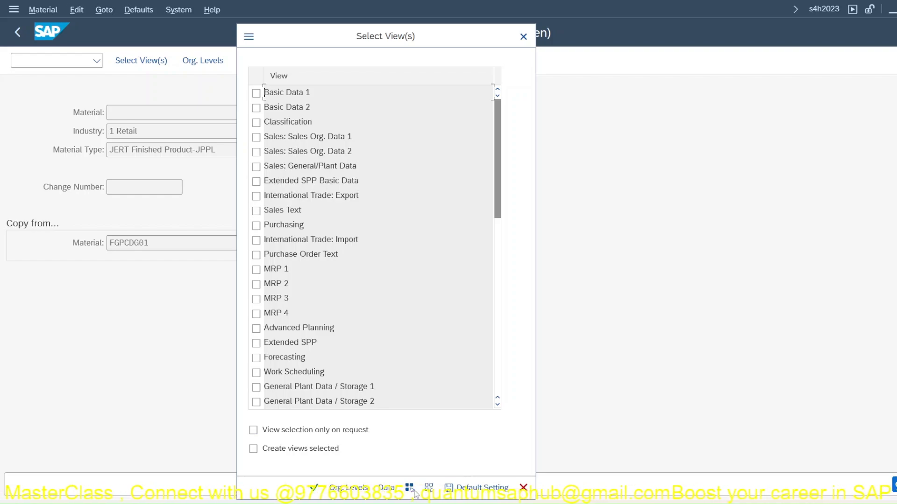
- Select all views except Production Resources/Tools, Warehouse Management 1 and 2, WM Execution, WM Packaging and Segment Valuation Data, and confirm the selection
left_click(409, 488)
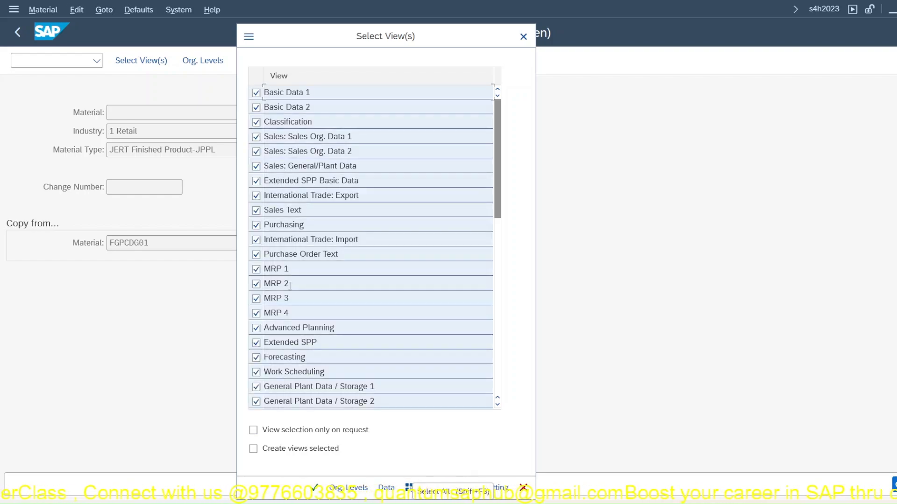
scroll(290, 285, "down", 4)
scroll(273, 398, "down", 2)
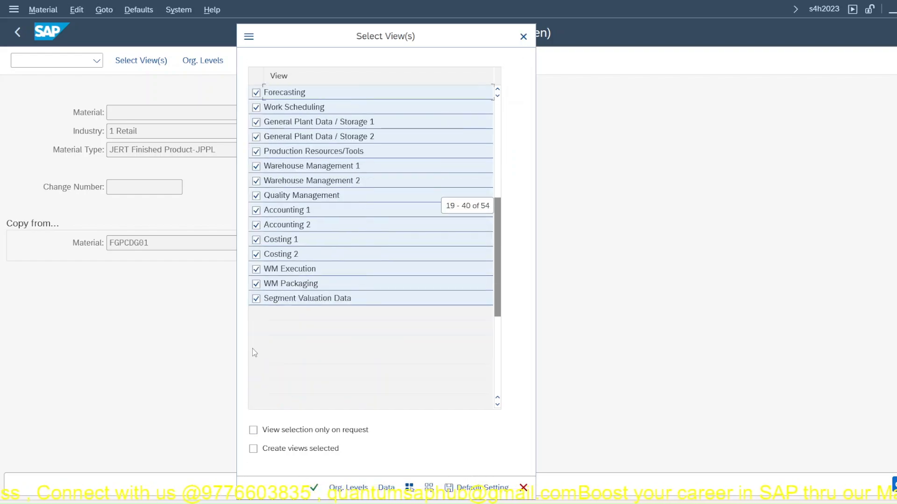
left_click(256, 299)
left_click(256, 284)
left_click(256, 269)
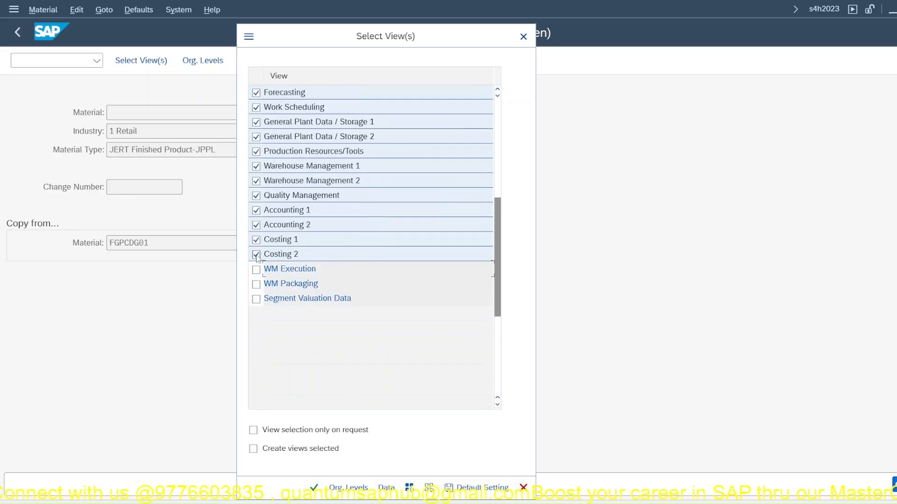
left_click(256, 181)
left_click(256, 167)
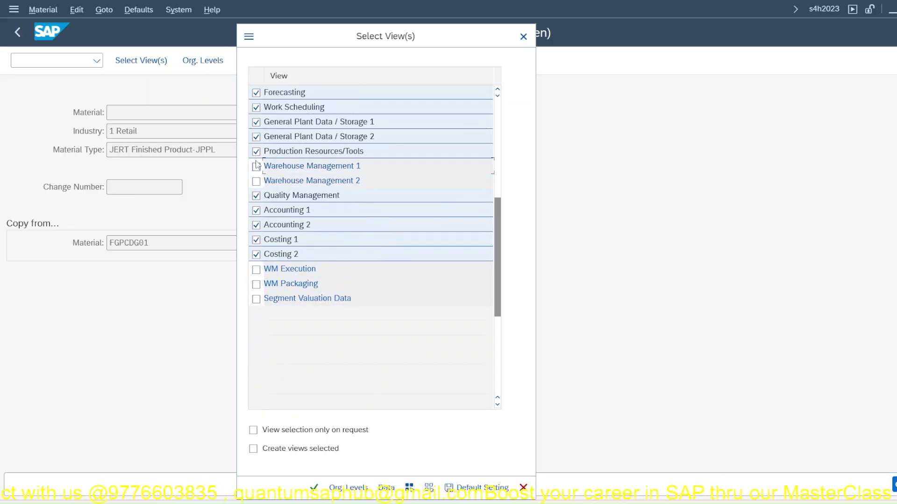
left_click(256, 151)
scroll(279, 223, "up", 2)
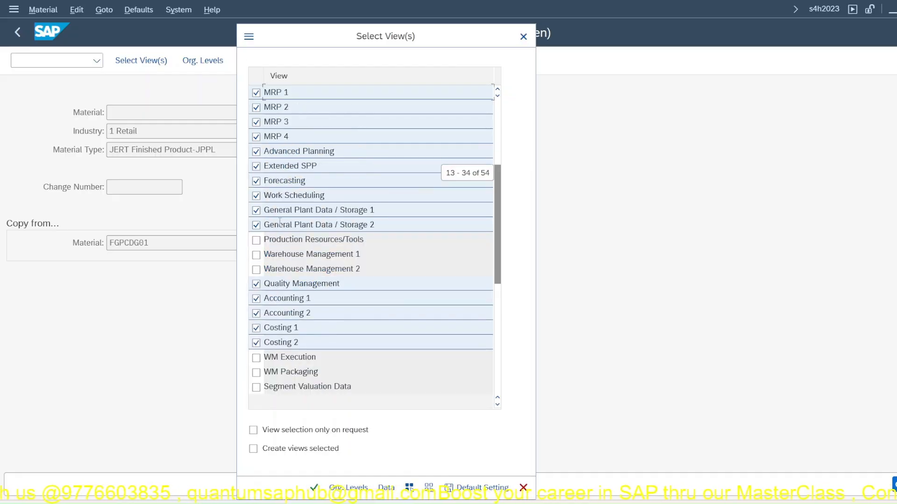
scroll(279, 221, "up", 2)
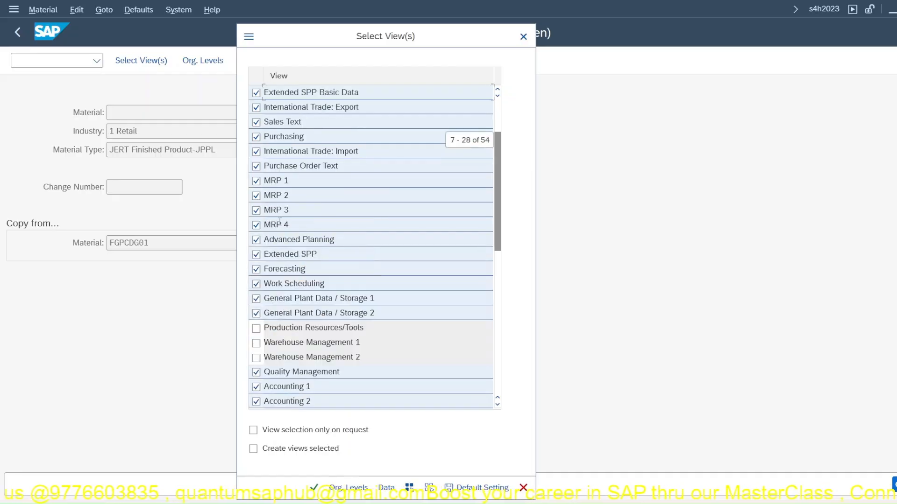
left_click(325, 490)
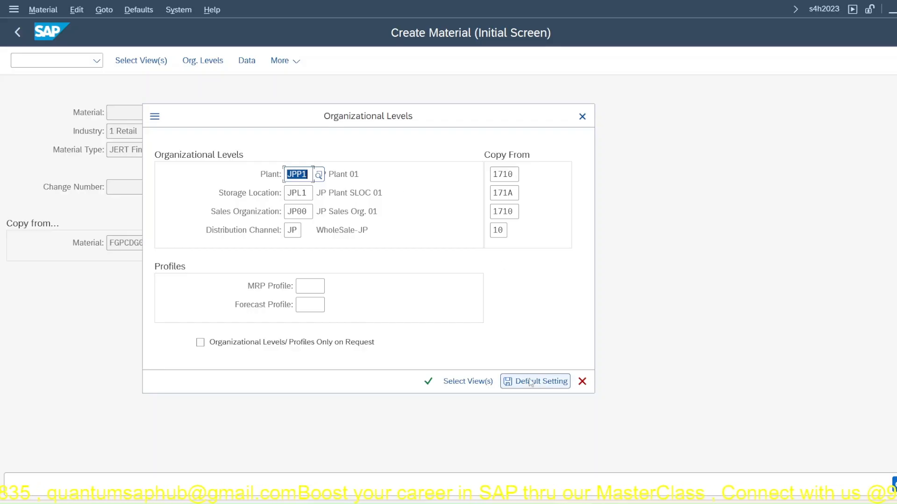
- Accept the organizational levels and set the delivering plant to JPP1 in the Sales Org. 1 data
left_click(429, 381)
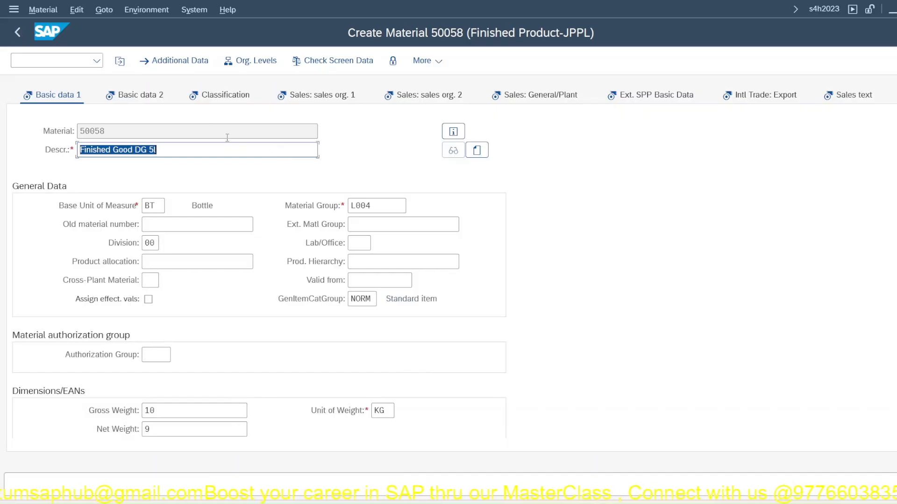
left_click(339, 98)
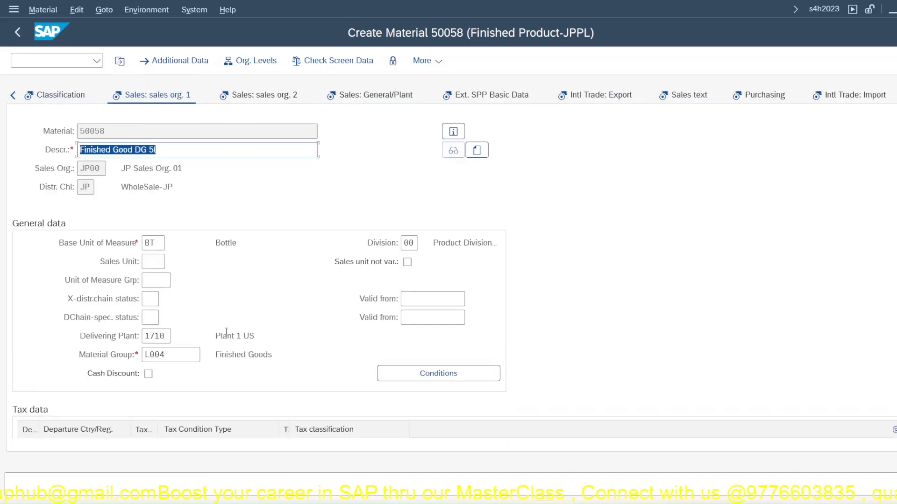
left_click_drag(169, 338, 39, 328)
key("BackSpace")
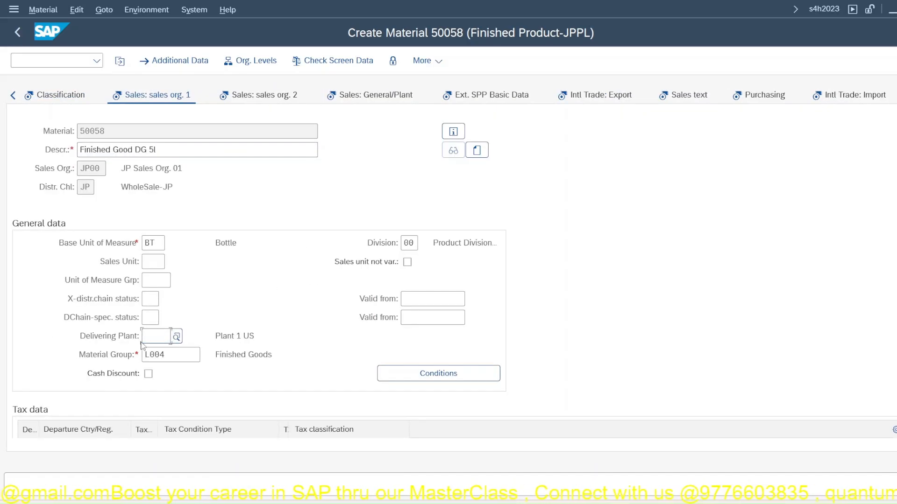
type("jpp1")
key("Return")
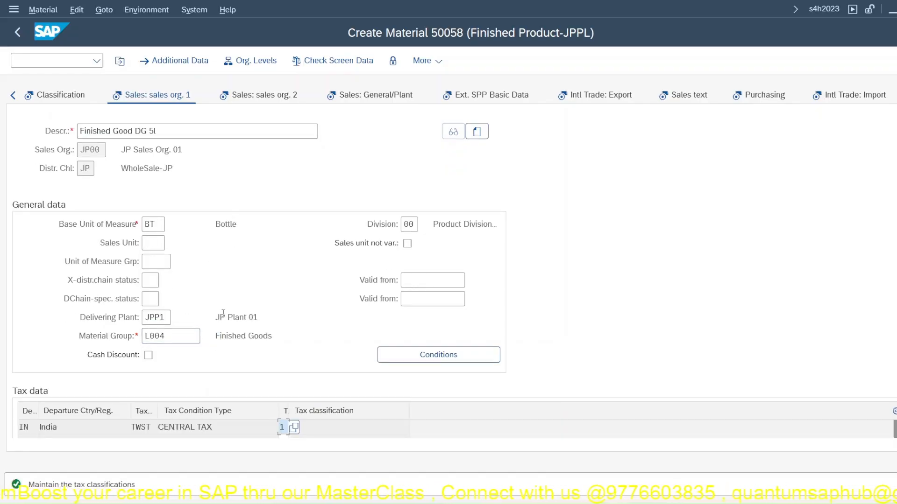
key("Return")
key("Return")
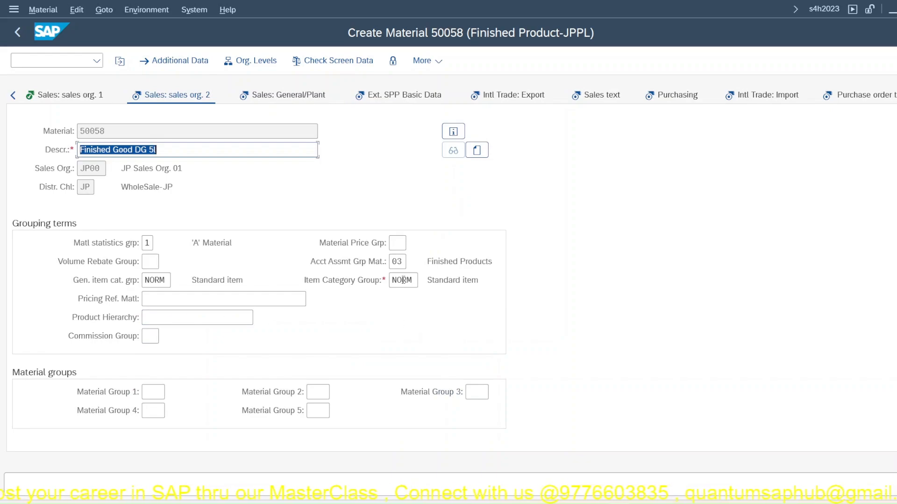
- Set the material price group and the volume rebate group to 01 in the Sales Org. 2 data
left_click(399, 243)
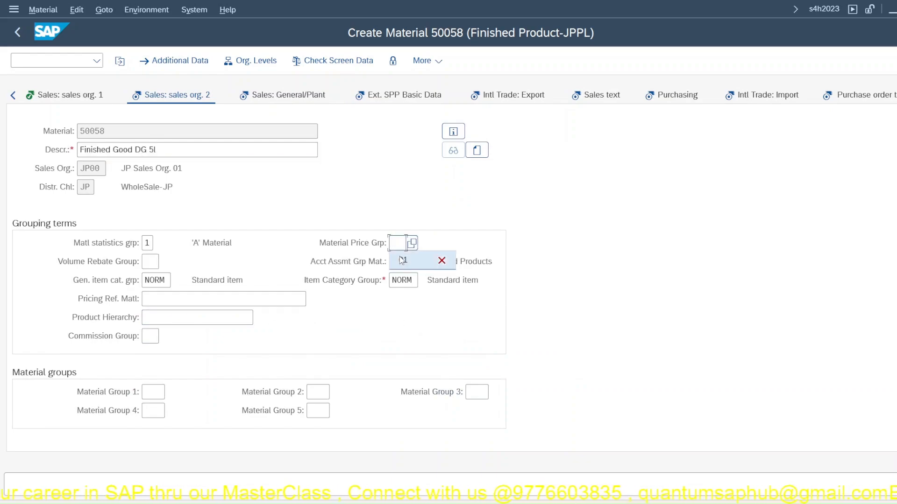
type("01")
left_click(154, 262)
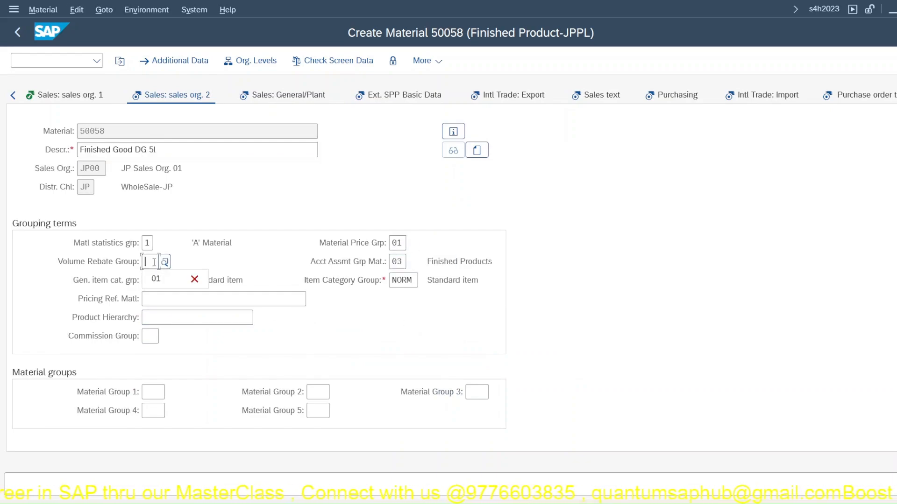
left_click(164, 280)
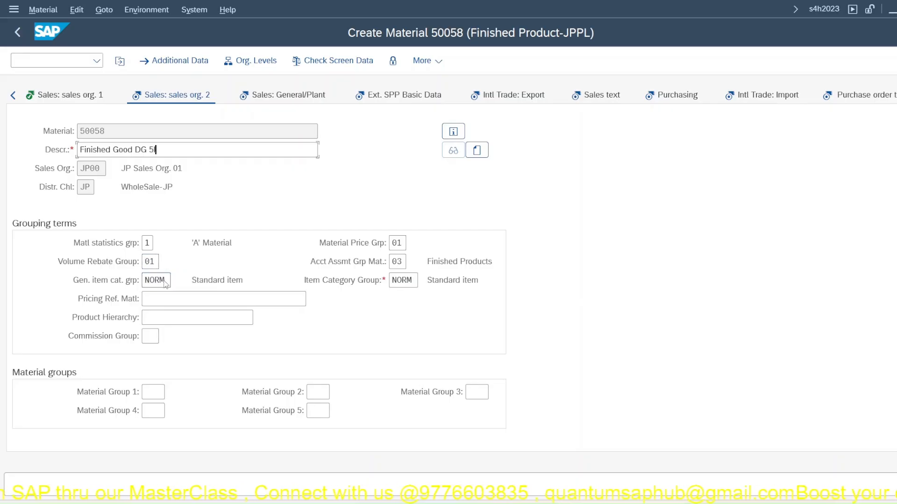
key("Return")
- Set the availability check to 02 and clear the profit center in the Sales: General/Plant data
double_click(157, 281)
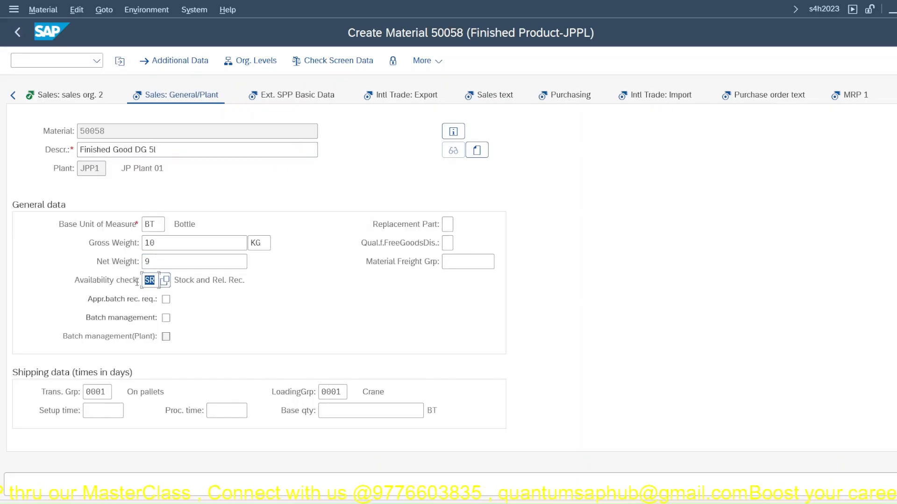
key("BackSpace")
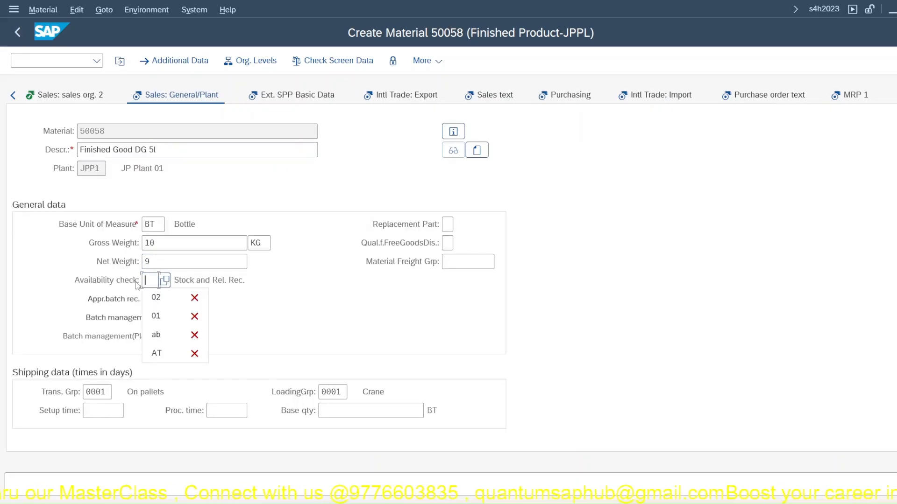
left_click(159, 298)
key("Return")
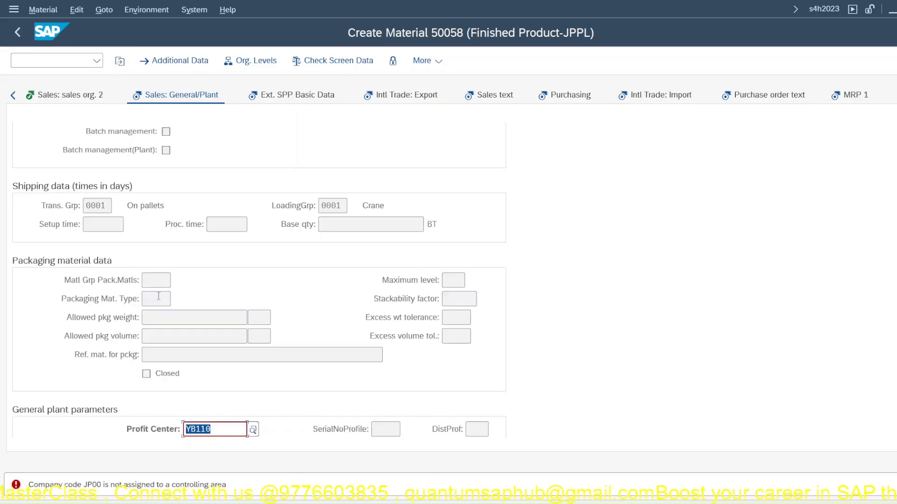
key("BackSpace")
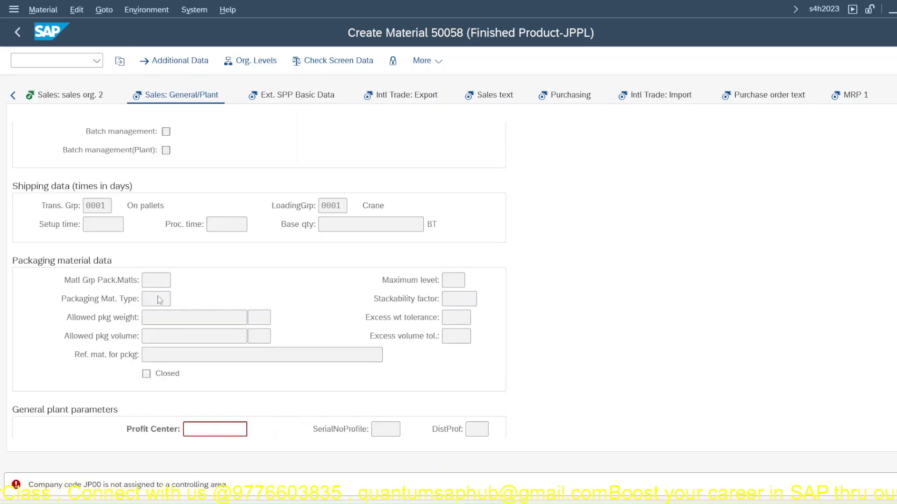
key("Return")
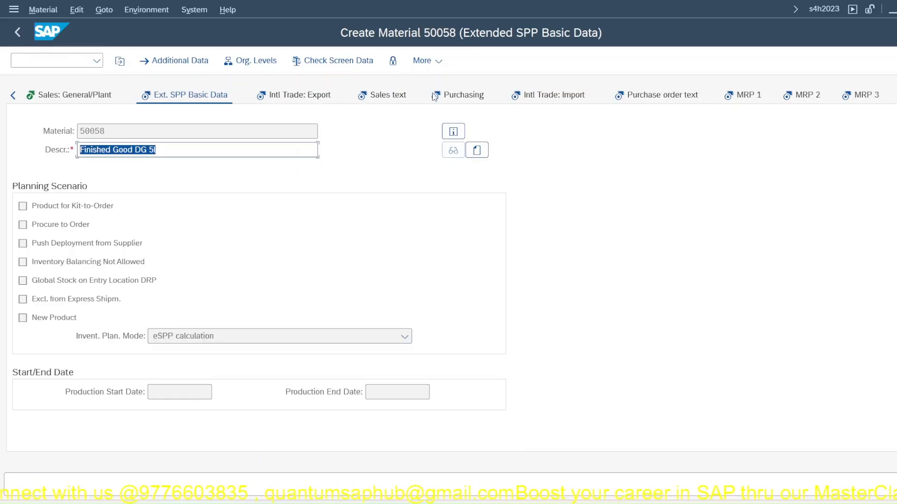
- Set the MRP controller to JP1 in the material's MRP 1 data
left_click(462, 96)
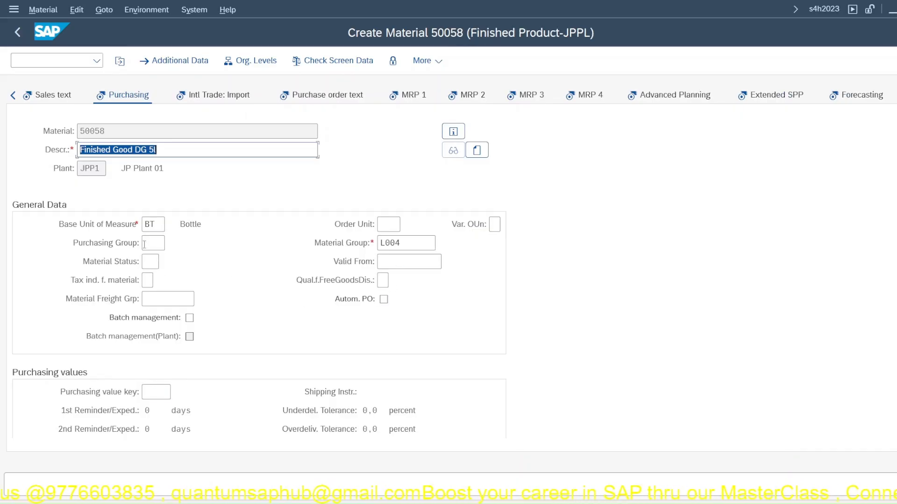
left_click(402, 102)
double_click(409, 353)
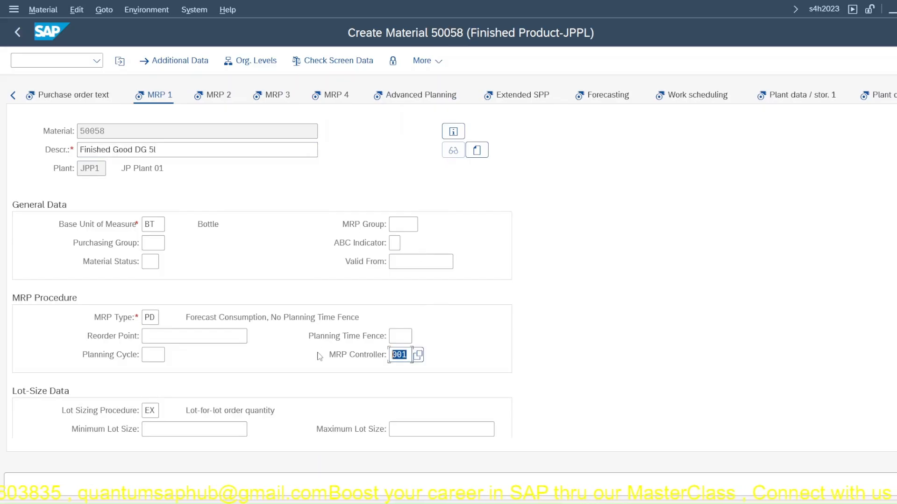
type("J")
left_click(420, 376)
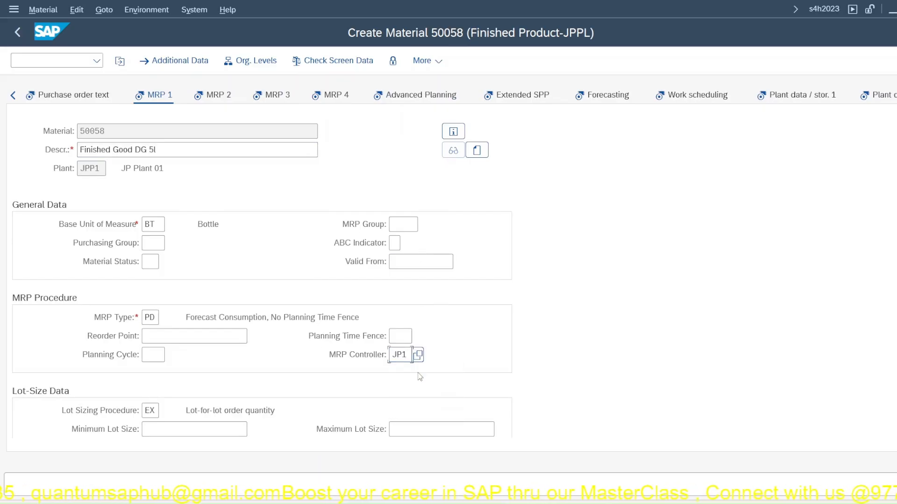
key("Return")
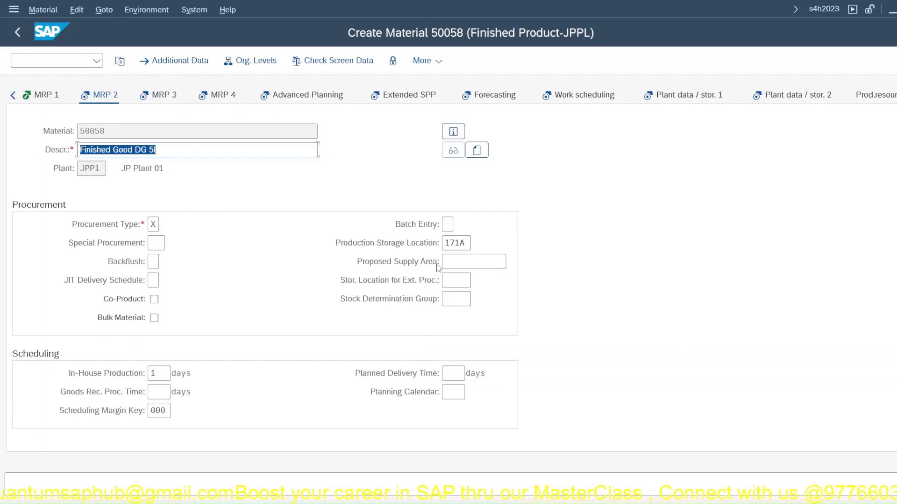
- Set the production storage location to JPL1 in the MRP 2 data
double_click(455, 243)
key("Delete")
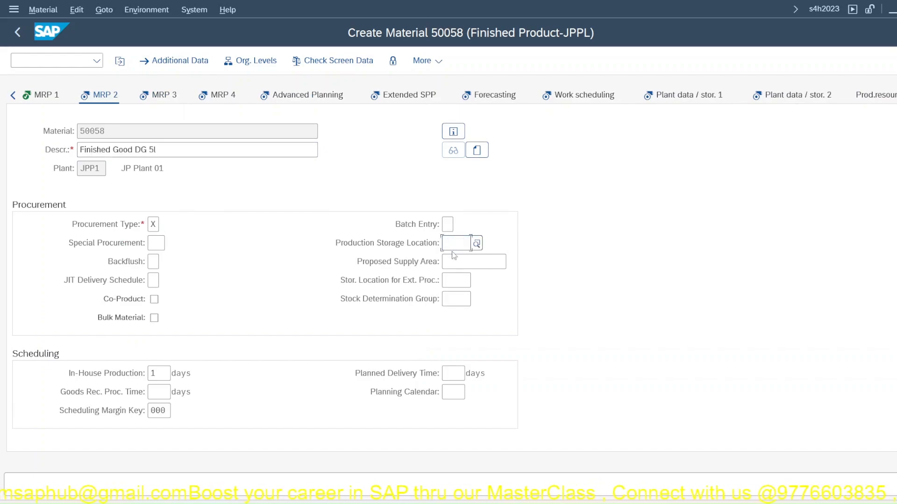
type("jpl1")
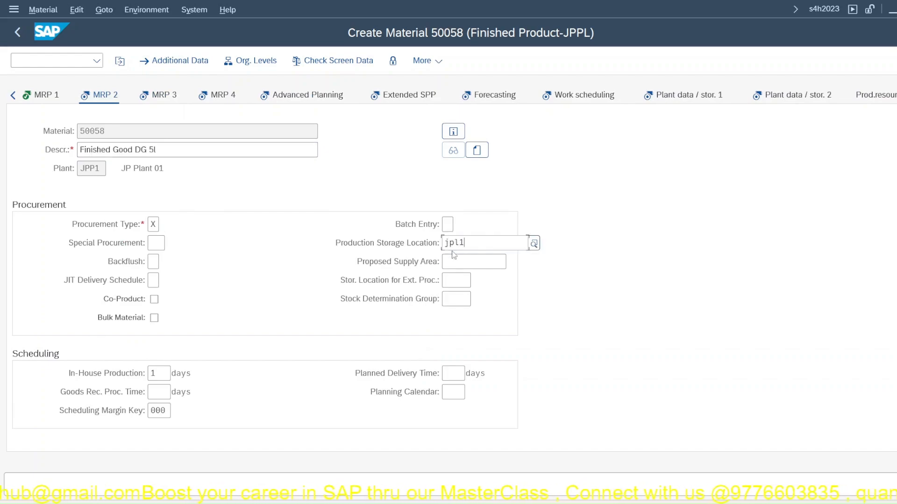
key("Return")
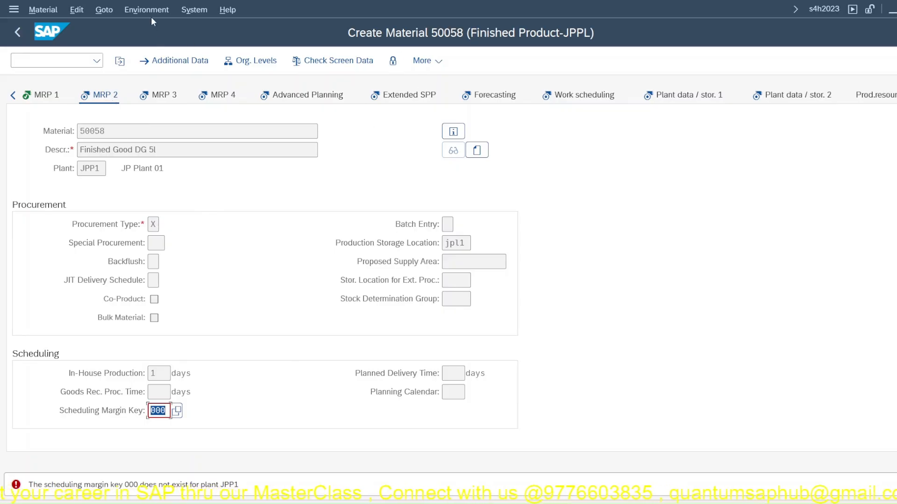
- Look through the Planning and Master Data activities of Consumption-Based Planning in the IMG for the scheduling margin key setting
mouse_move(619, 494)
left_click(596, 458)
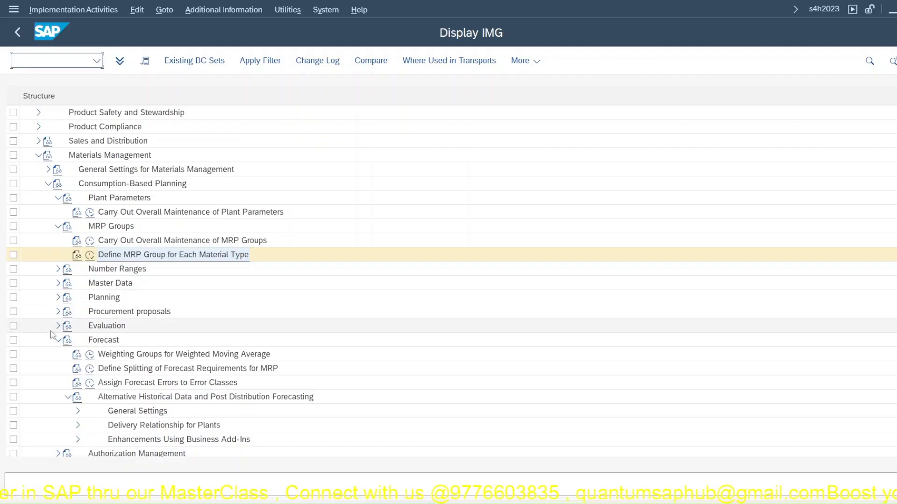
left_click(58, 297)
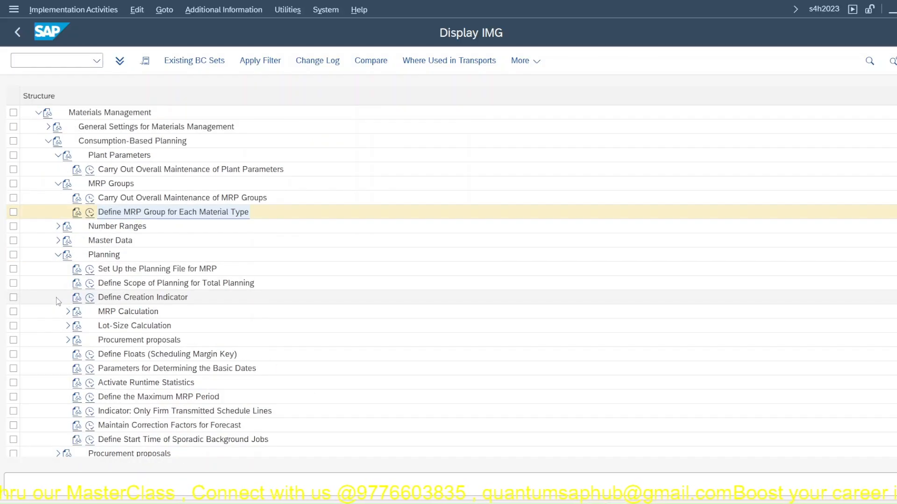
left_click(65, 312)
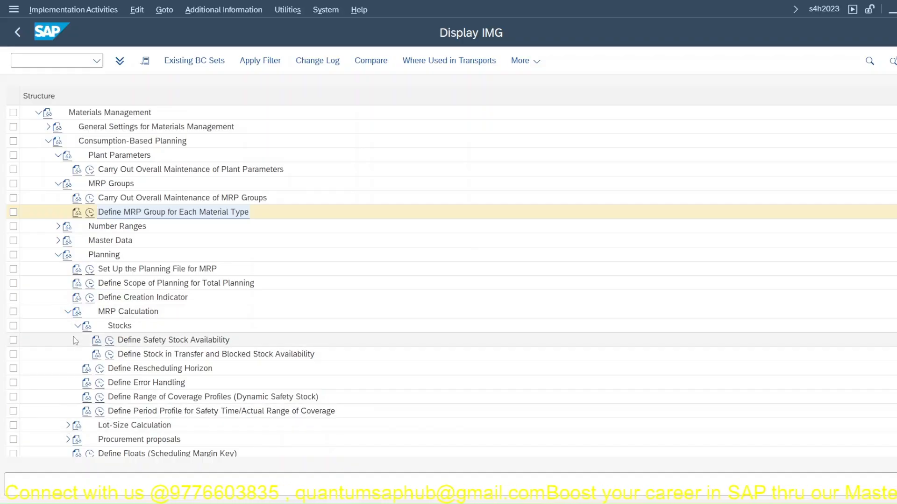
left_click(58, 240)
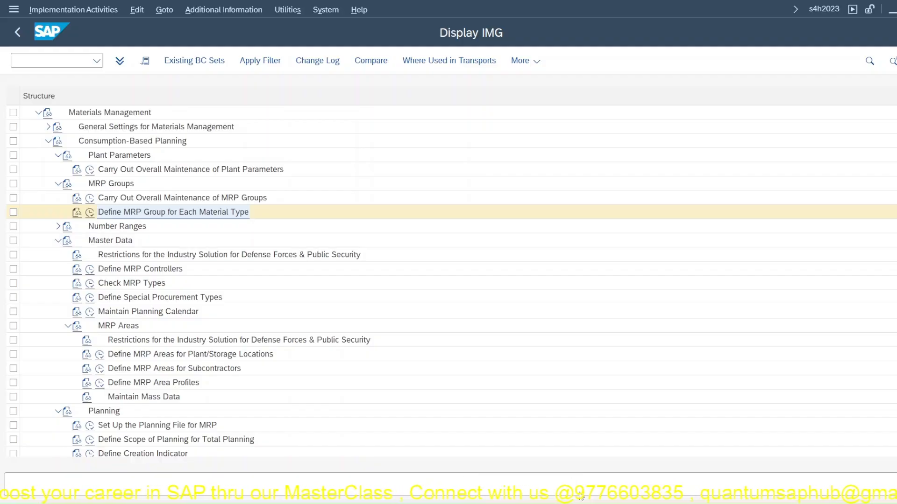
mouse_move(629, 480)
left_click(679, 450)
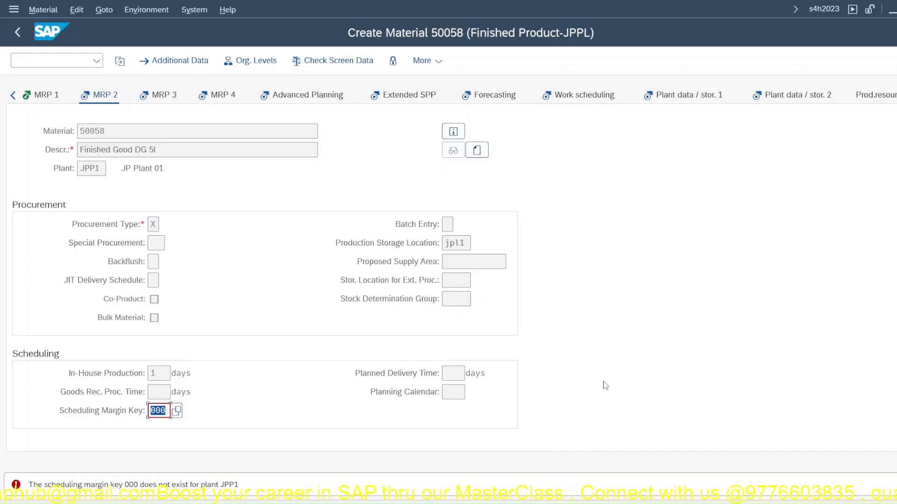
- Open Define Floats (Scheduling Margin Key) in the IMG under Production, Material Requirements Planning, Planning, Scheduling and Capacity Parameters
left_click(620, 503)
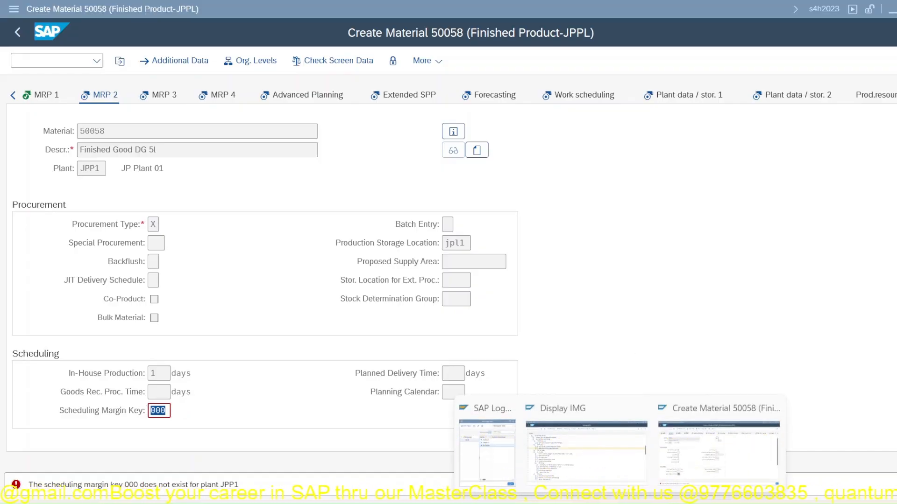
left_click(603, 460)
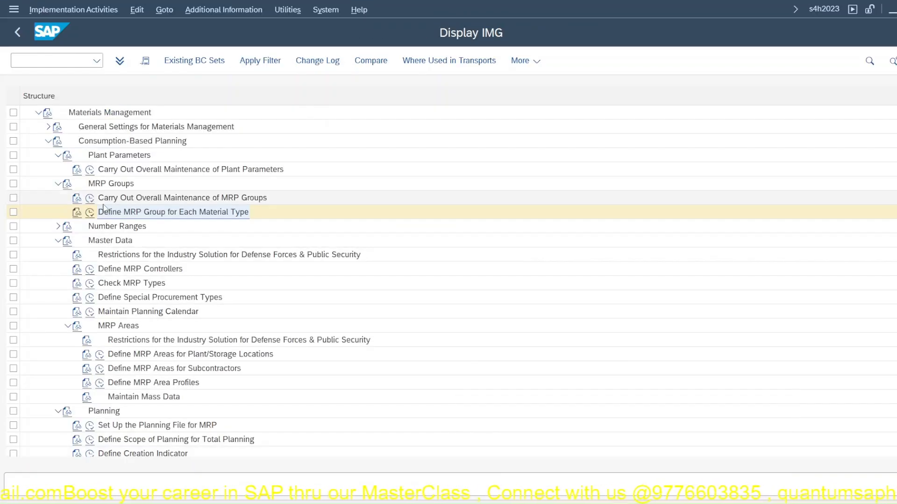
left_click(48, 141)
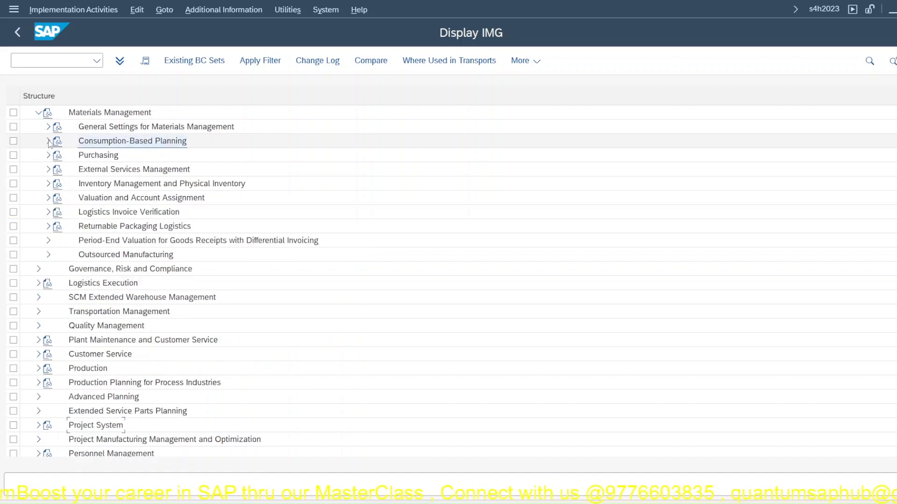
left_click(39, 113)
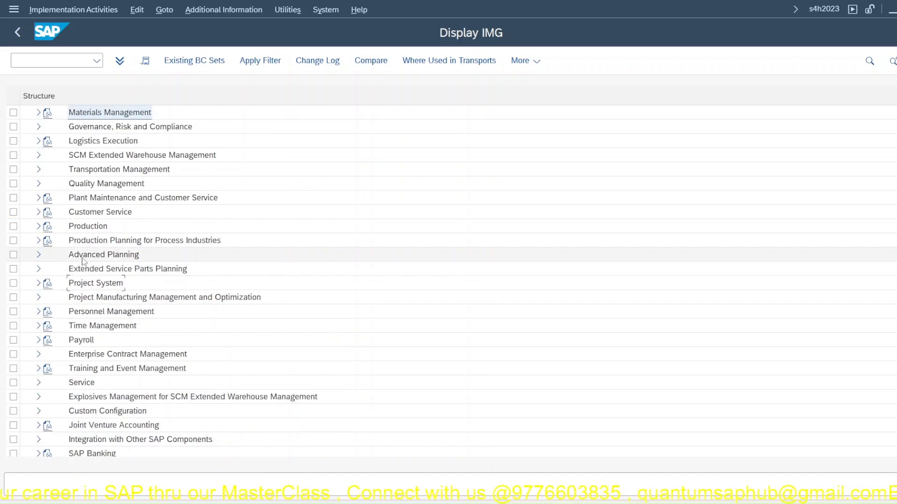
left_click(38, 227)
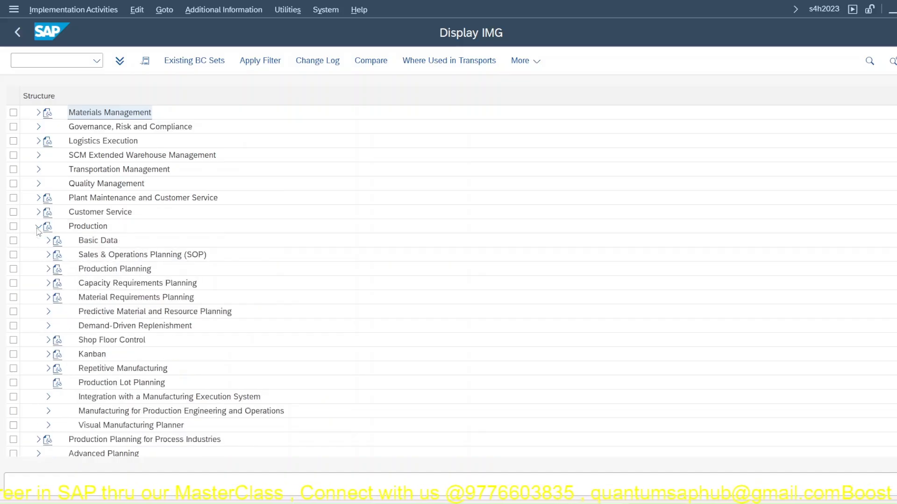
left_click(48, 298)
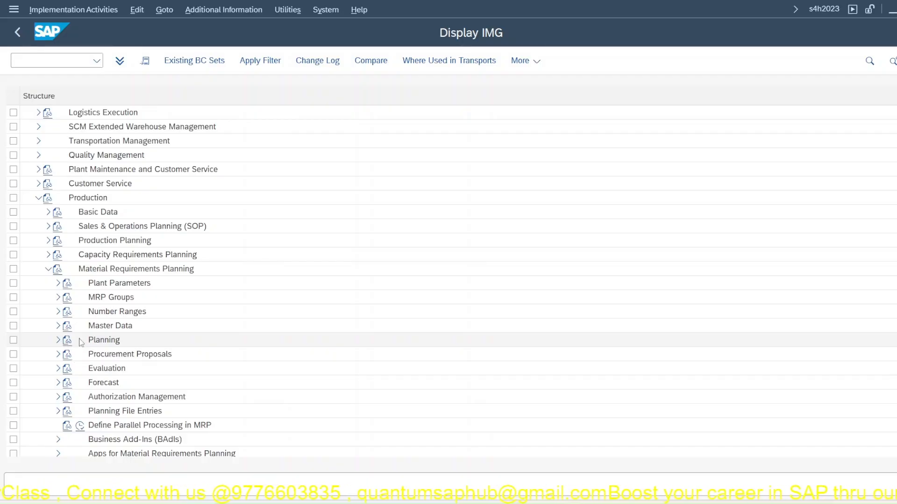
scroll(123, 324, "down", 2)
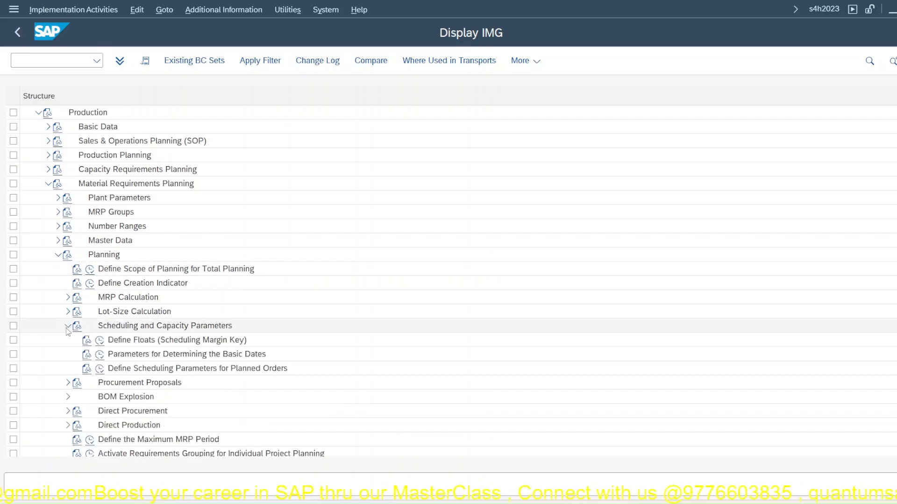
left_click(100, 340)
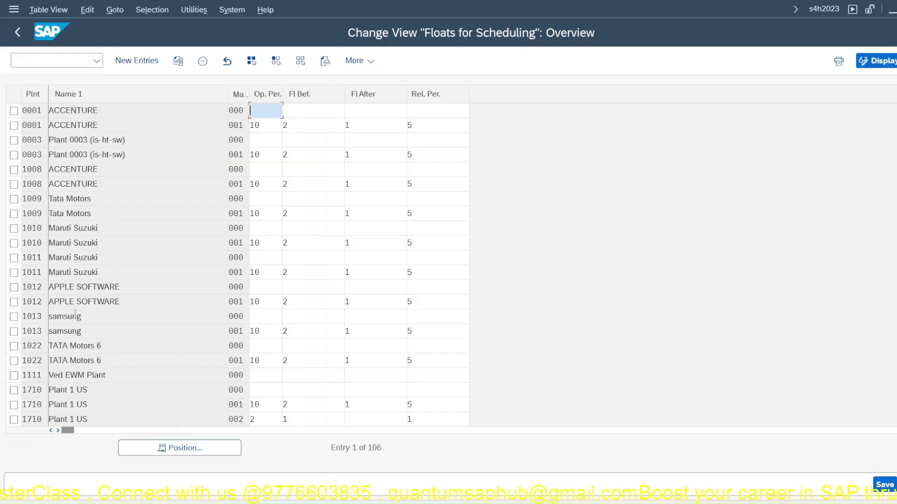
- Copy plant 1710's scheduling margin keys 000 and 001 to plant JPP1
scroll(56, 357, "down", 1)
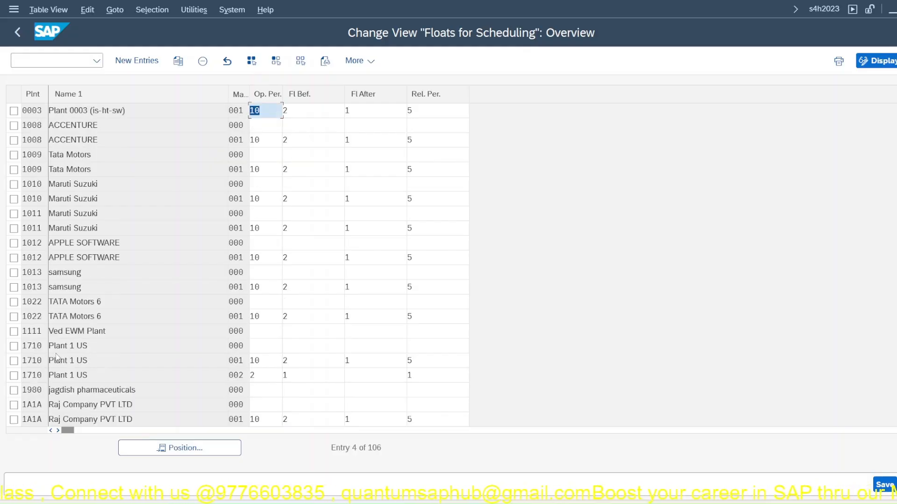
left_click(14, 346)
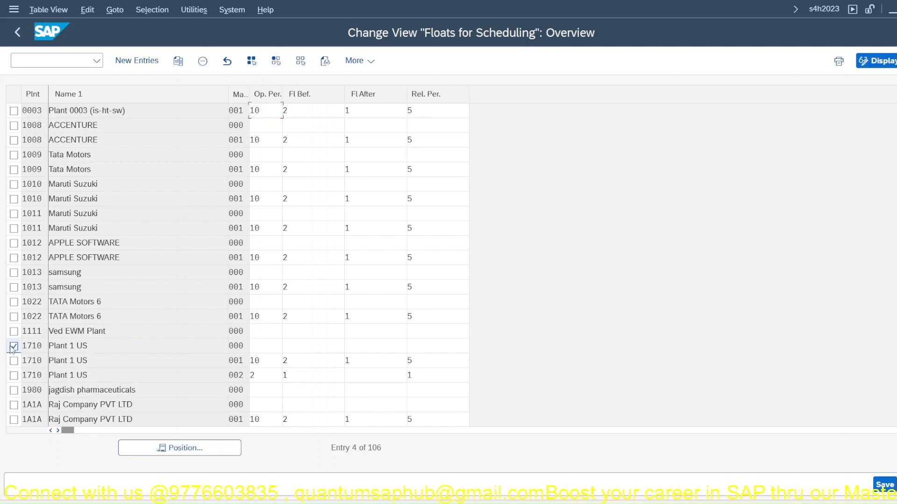
left_click(14, 360)
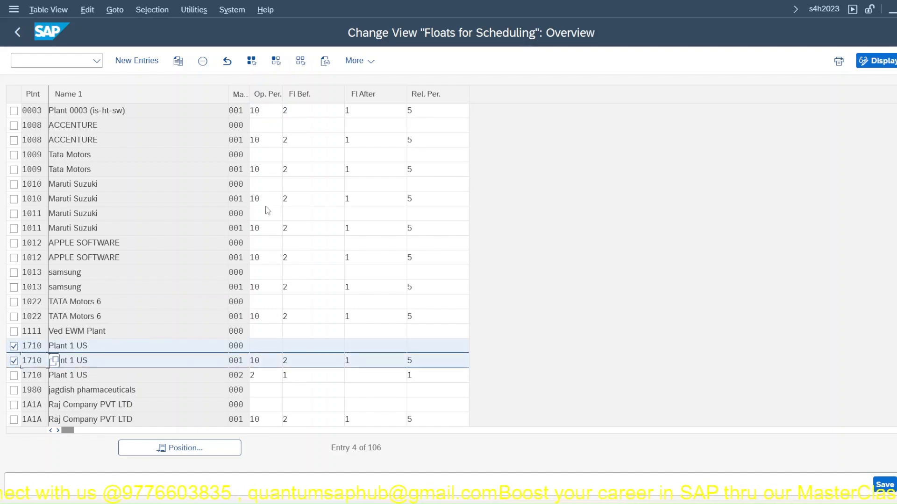
left_click(178, 60)
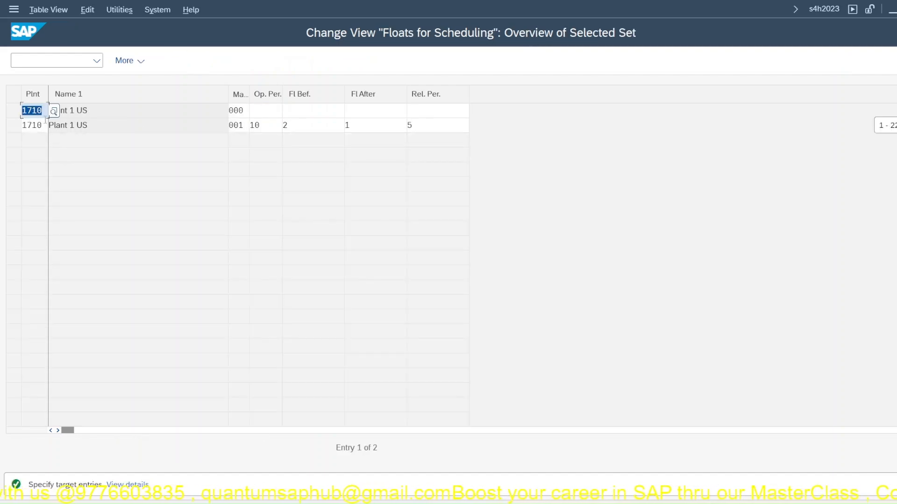
type("jpp")
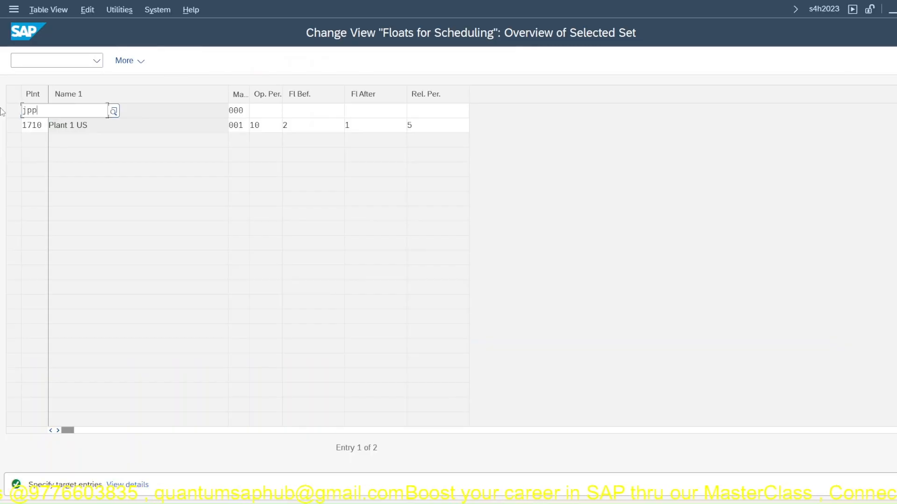
type("1")
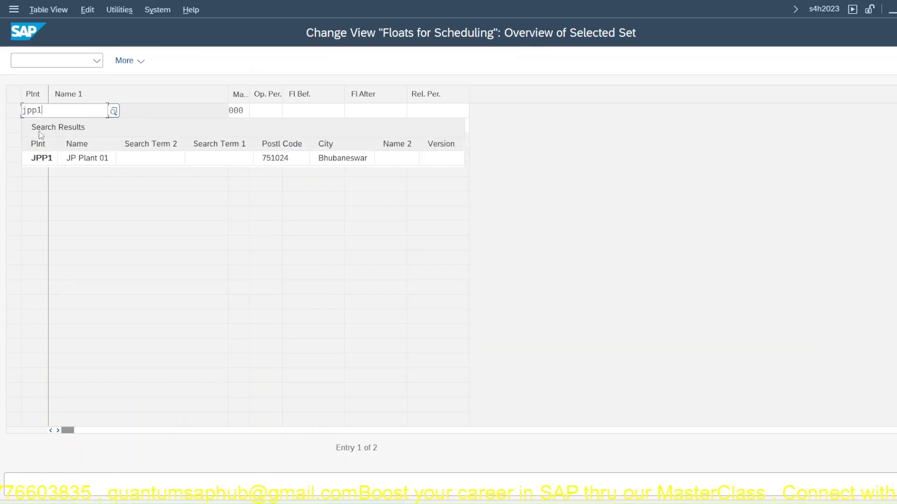
left_click(40, 156)
left_click(42, 124)
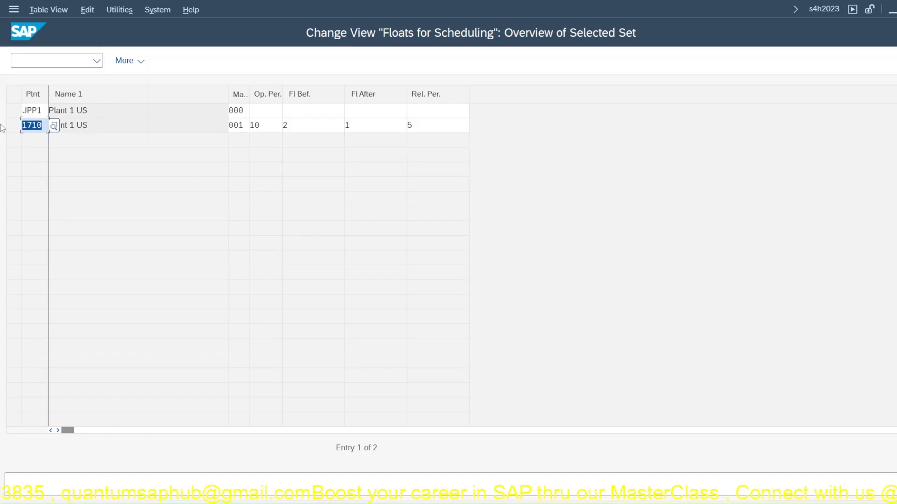
type("jpp1")
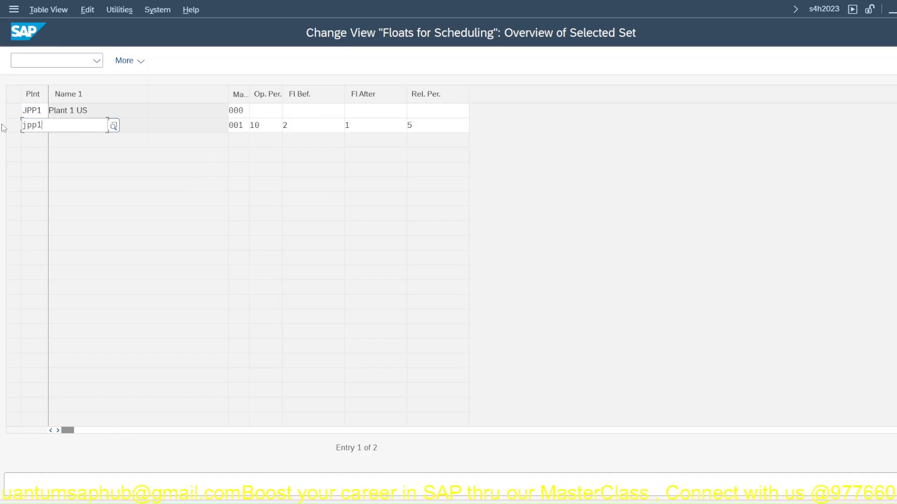
key("Return")
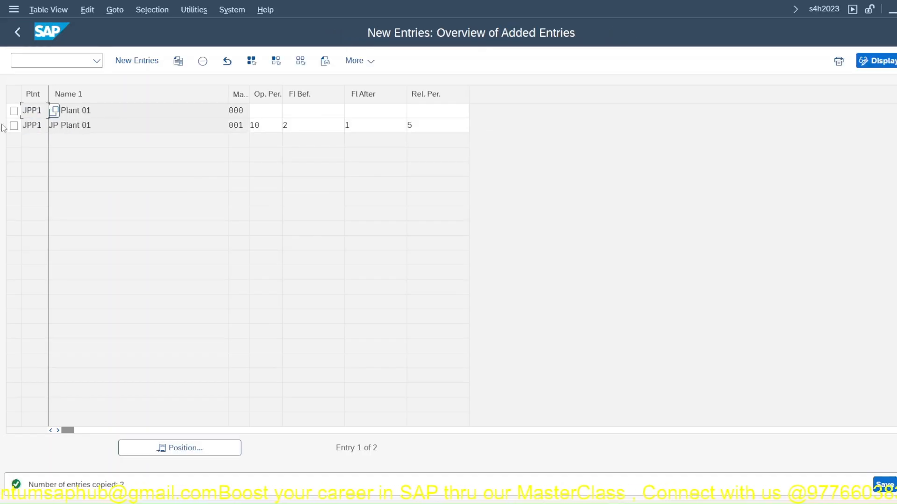
- Save the JPP1 scheduling floats in the JP Company Setup customizing request and leave the view
left_click(887, 486)
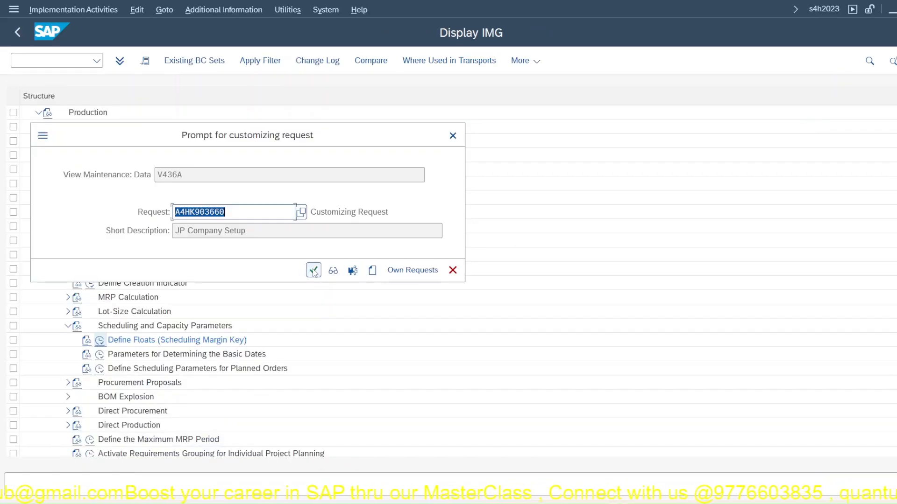
left_click(314, 271)
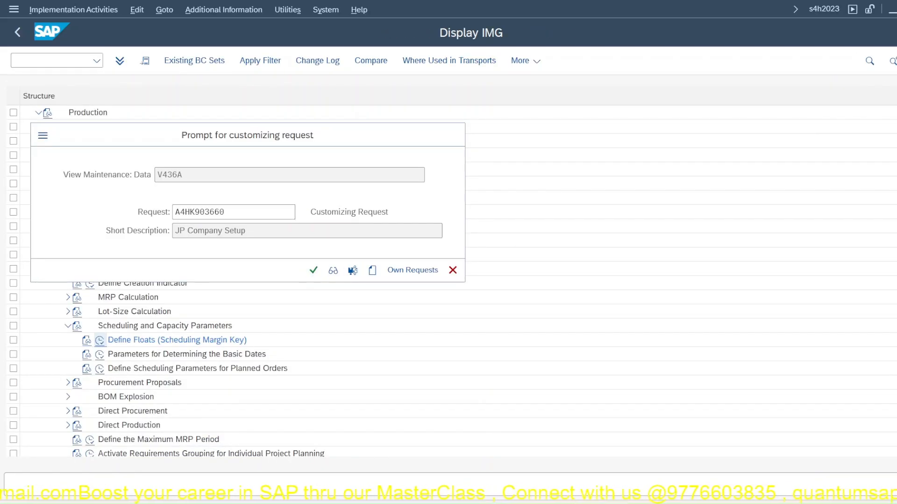
key("F3")
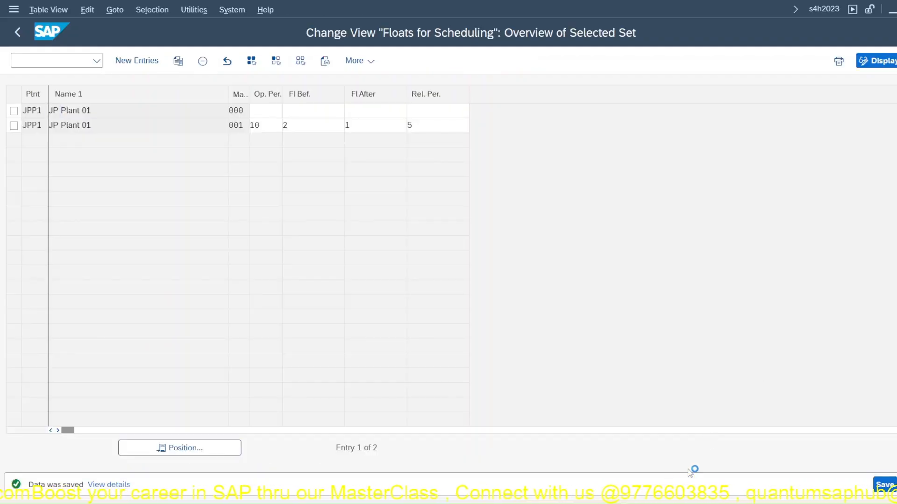
- Back in the material's MRP 2 data, choose scheduling margin key 000 and continue to MRP 3
left_click(620, 503)
left_click(674, 456)
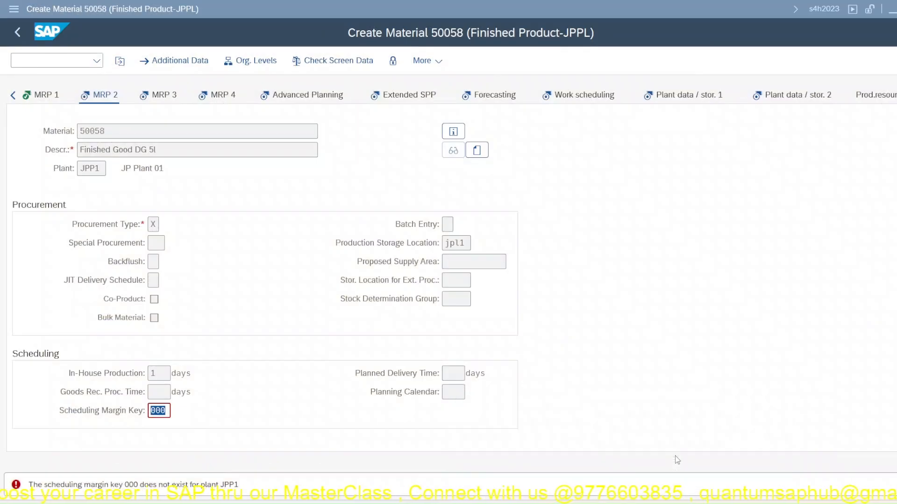
left_click(183, 415)
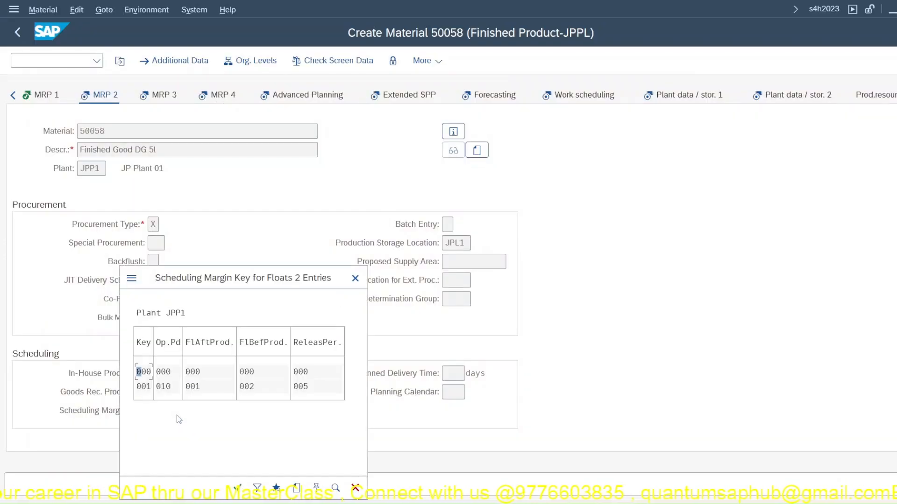
double_click(145, 374)
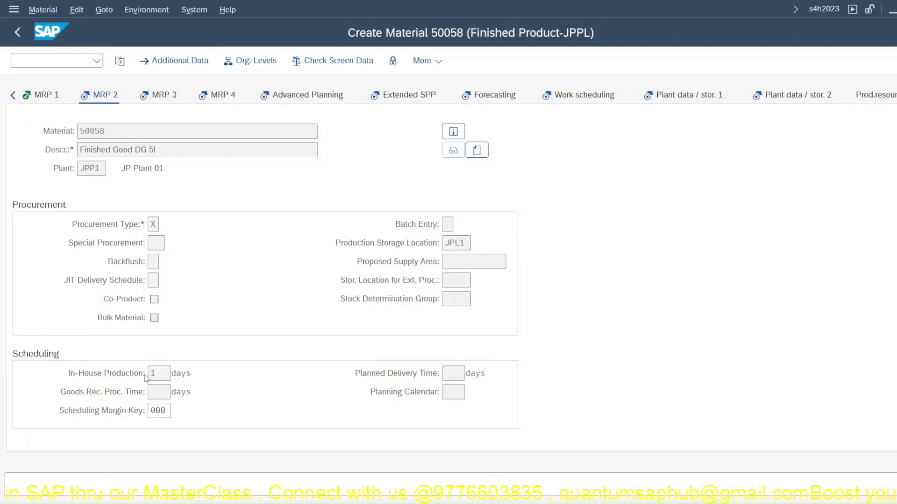
key("Return")
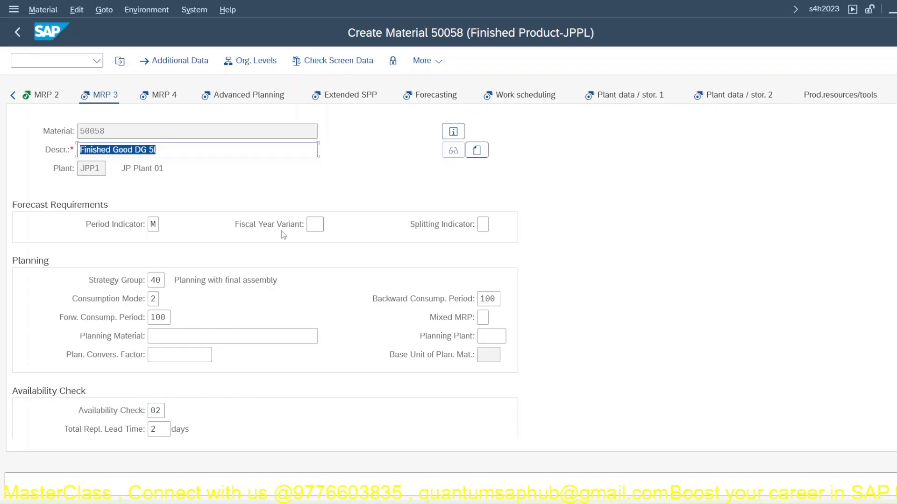
- Replace Preplanning with Assembly by Make-to-Stock in the strategy group's additional strategy selection and accept strategy group 40
left_click(157, 280)
left_click(170, 281)
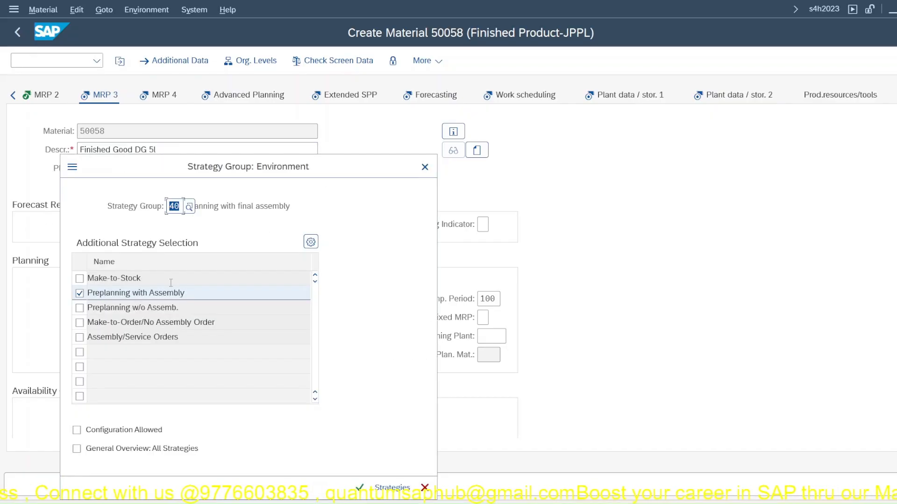
left_click(79, 293)
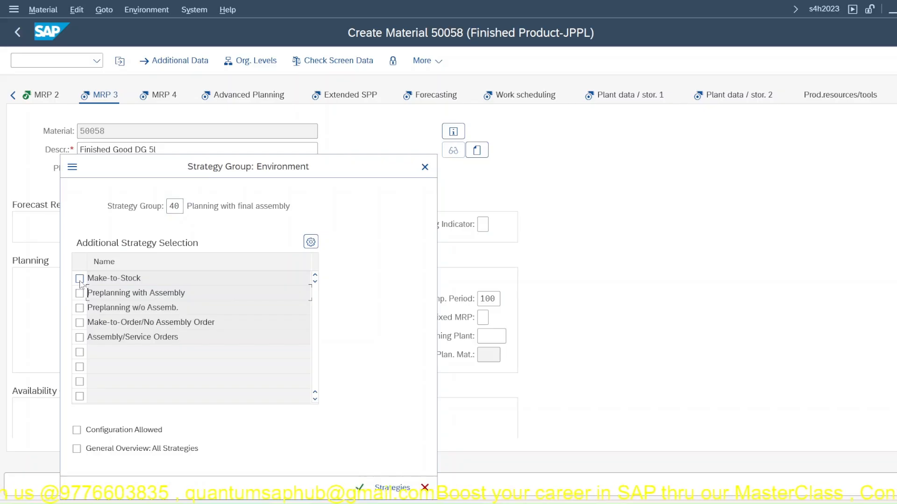
left_click(79, 279)
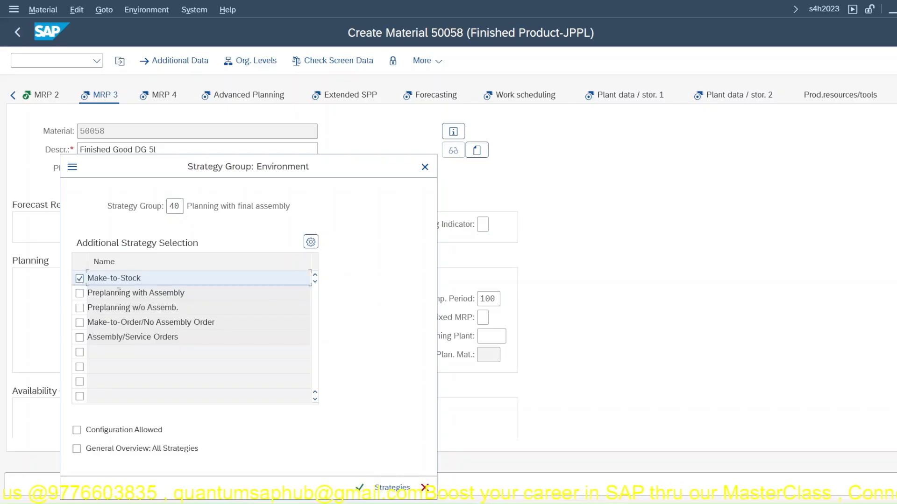
left_click(360, 488)
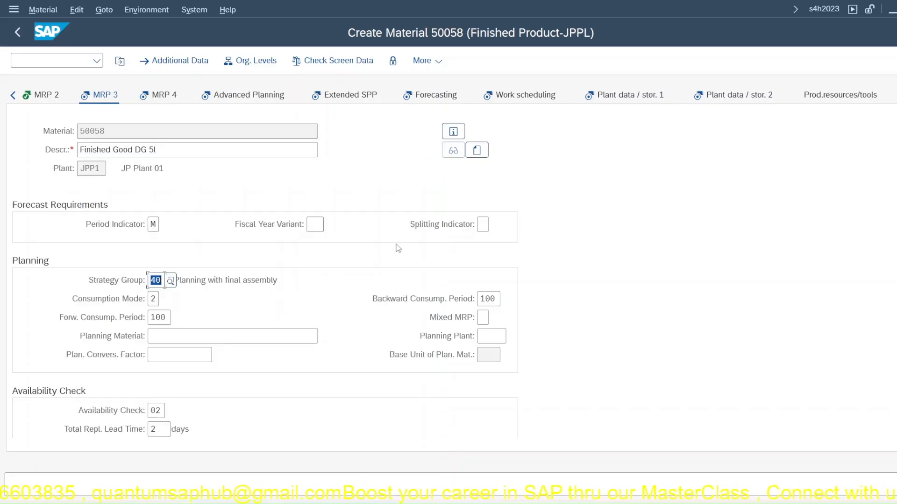
- Review the available consumption modes in the MRP 3 planning data and continue to MRP 4 without changing the setting
left_click(155, 299)
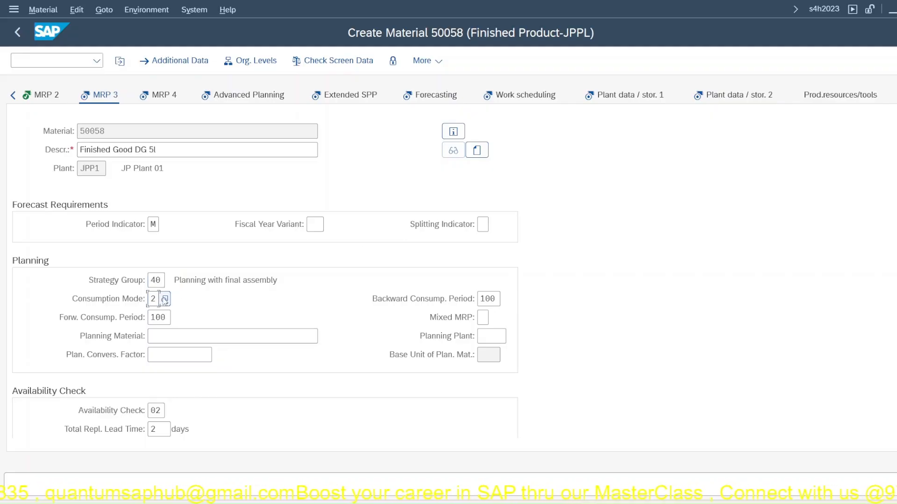
left_click(167, 299)
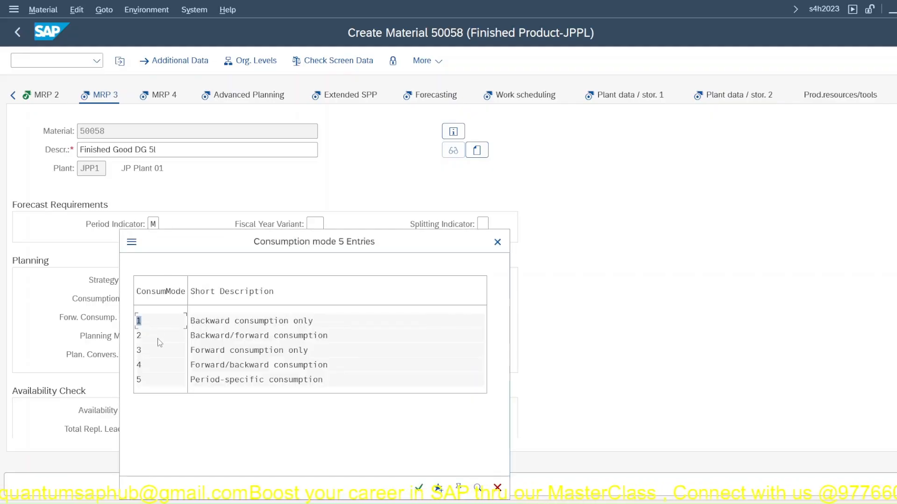
left_click(497, 242)
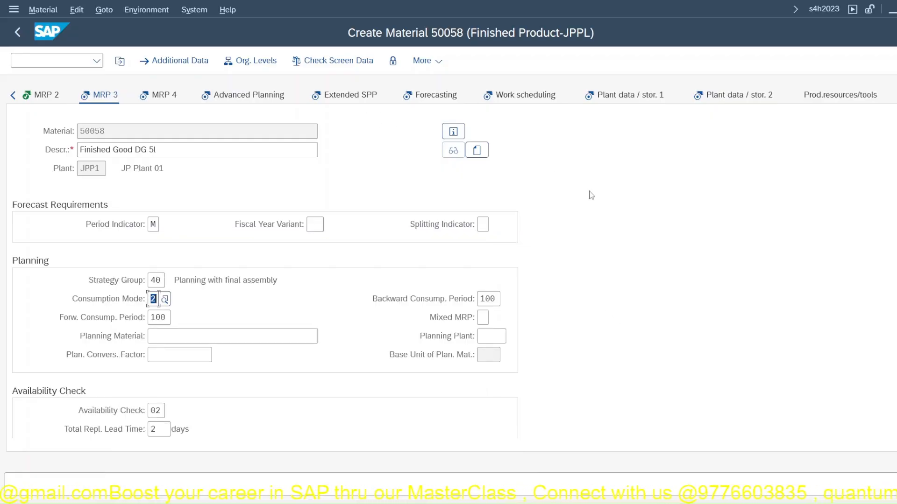
key("Return")
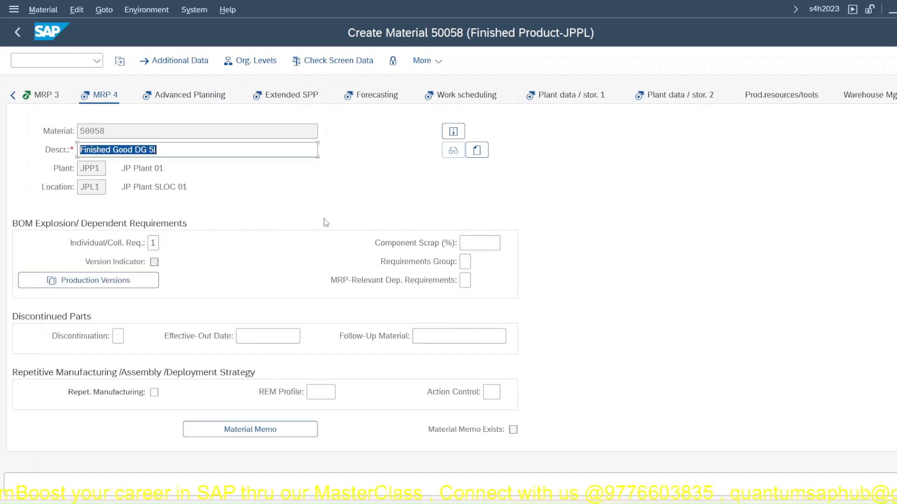
- Choose 1, Individual requirements only, as the individual/collective requirements indicator in the MRP 4 data
left_click(154, 243)
left_click(167, 244)
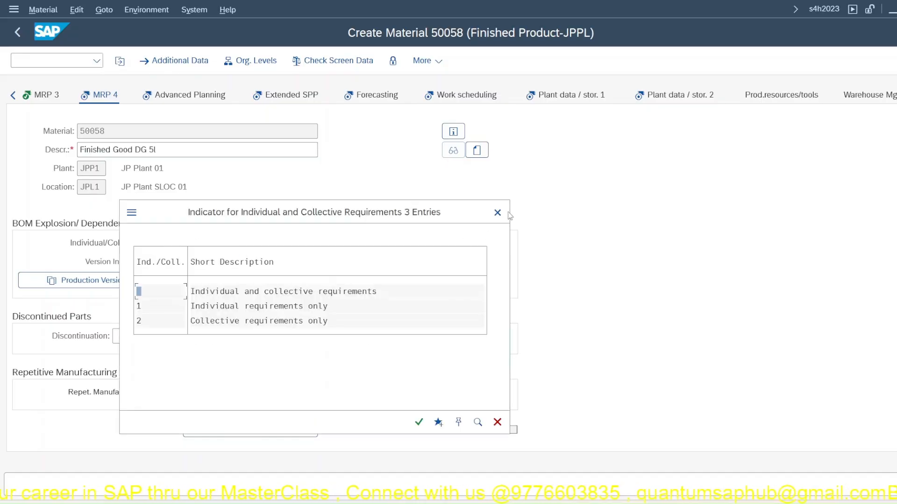
double_click(158, 306)
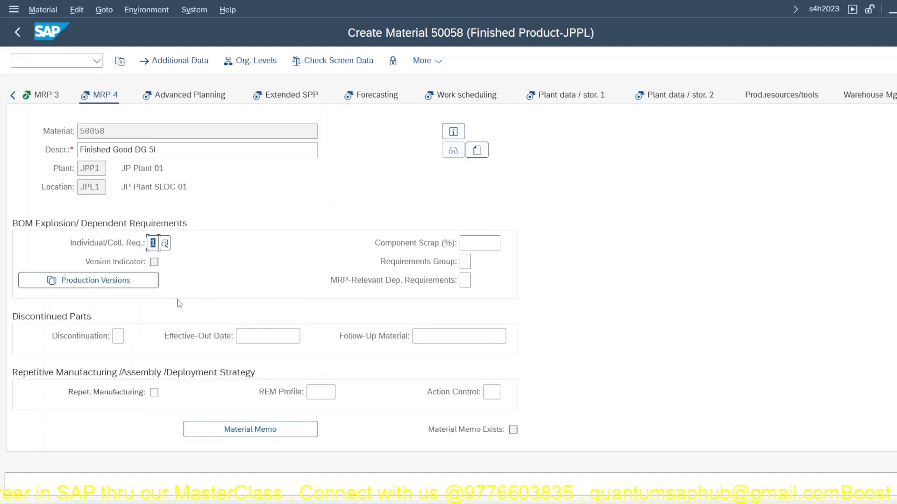
- Check the material's production version overview from MRP 4, close it, and continue to Advanced Planning
left_click(157, 284)
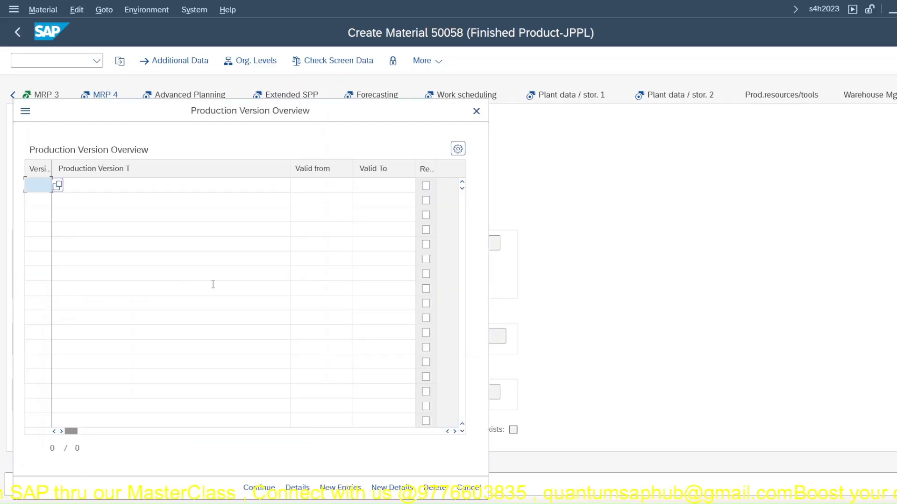
left_click(476, 111)
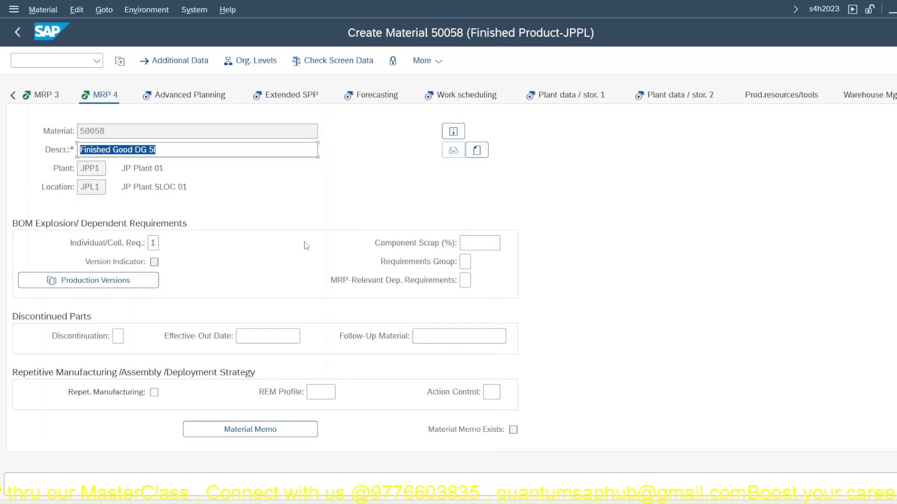
key("Return")
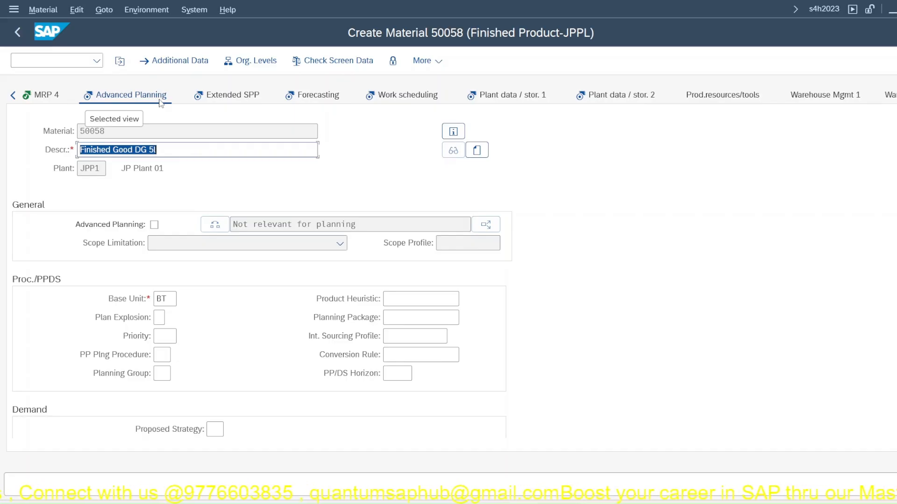
- In the Forecasting data, choose forecast model J, Automatic model selection, and continue to Work scheduling
left_click(317, 96)
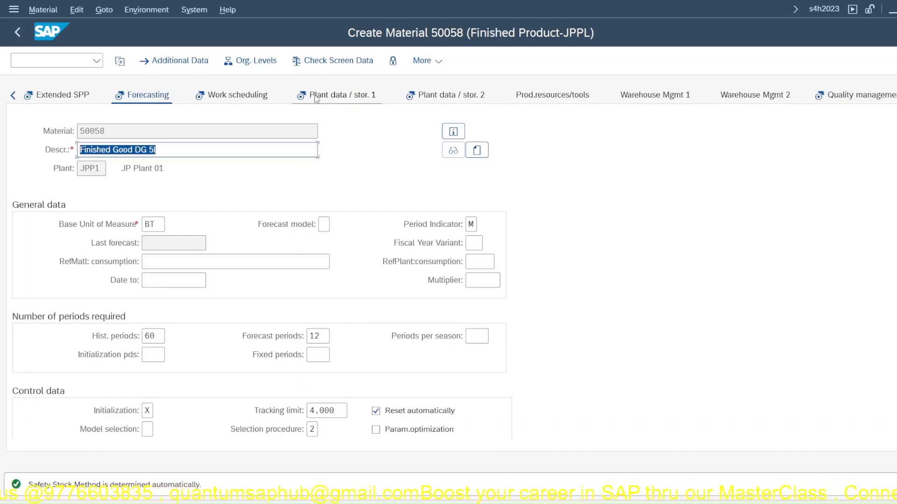
key("Return")
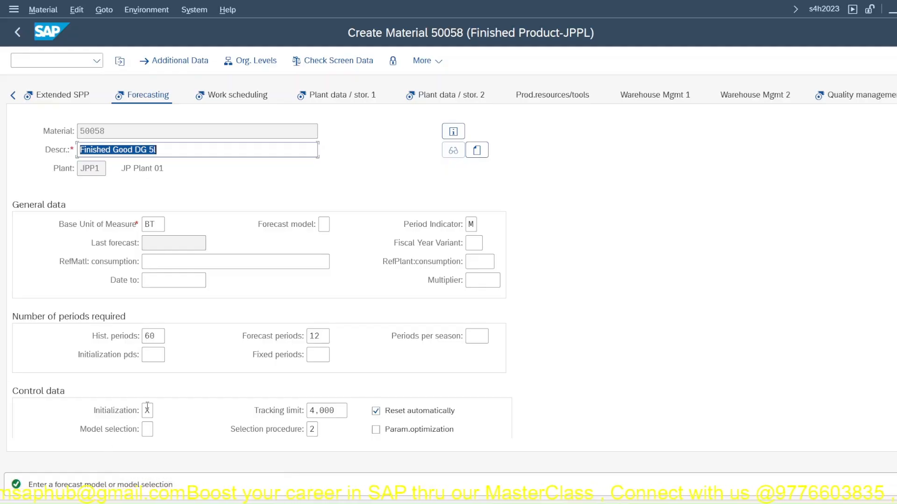
scroll(243, 290, "down", 3)
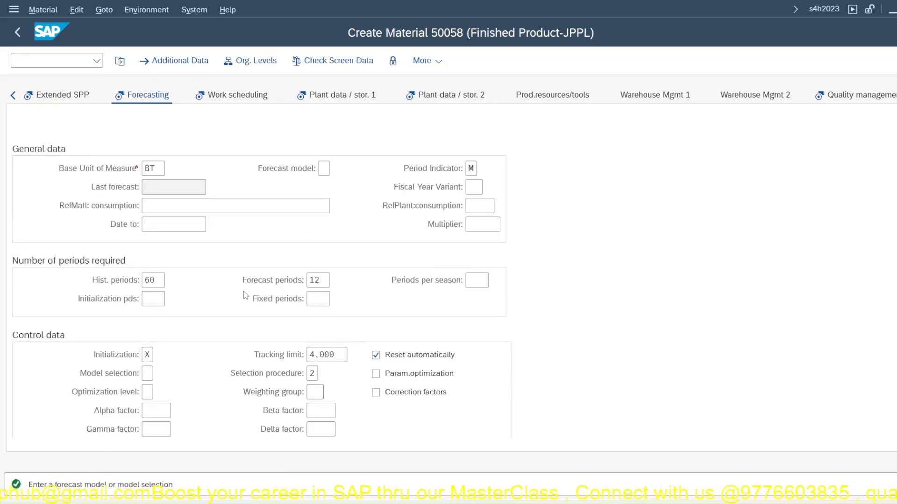
left_click(327, 171)
left_click(336, 169)
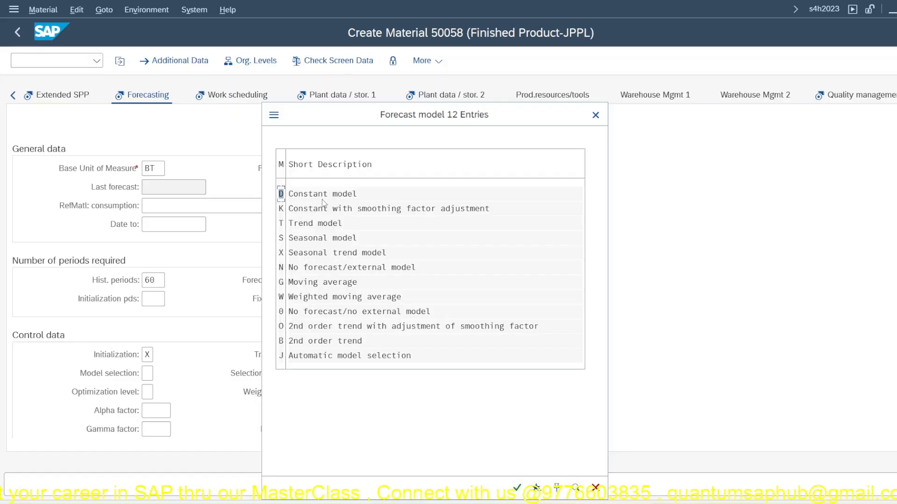
double_click(332, 356)
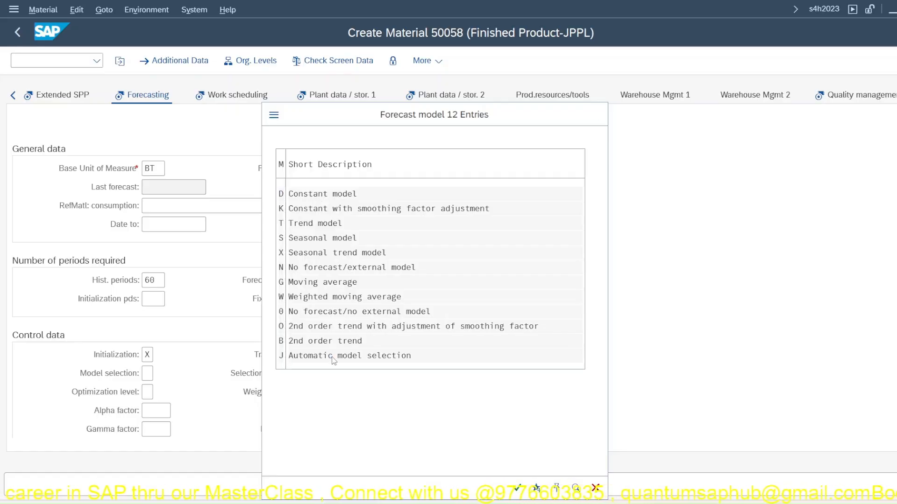
key("Return")
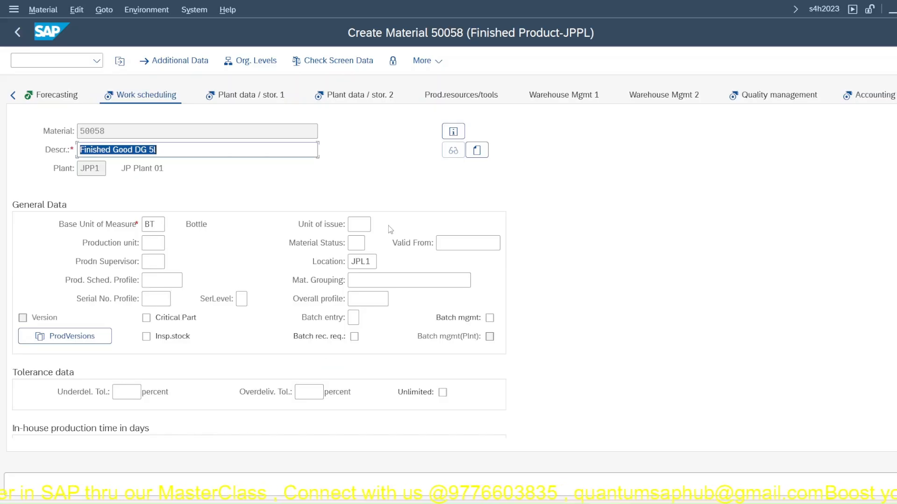
- Go through both plant data/storage views to Prod.resources/tools and set PRT usage to 000, no task list categories
left_click(251, 95)
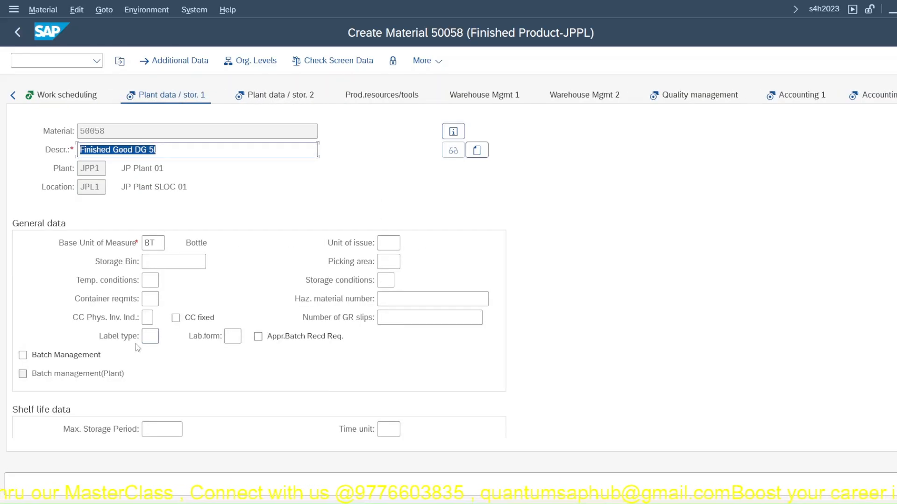
left_click(256, 151)
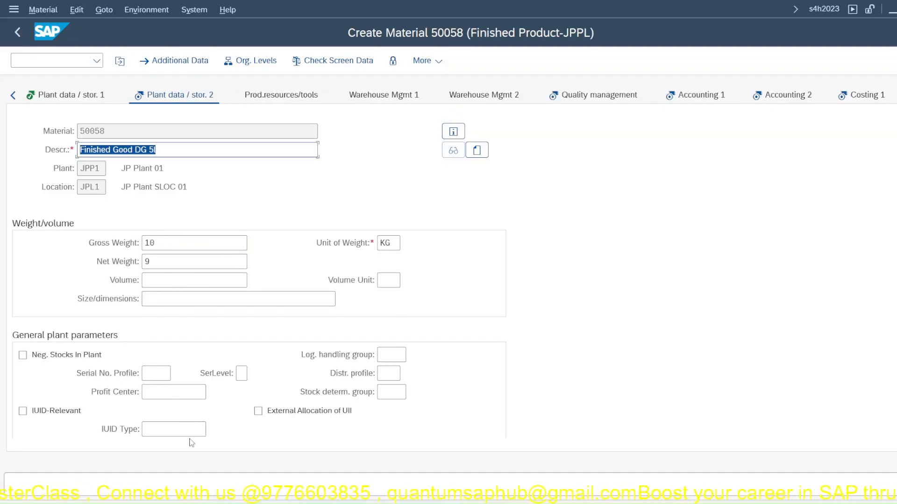
left_click(298, 93)
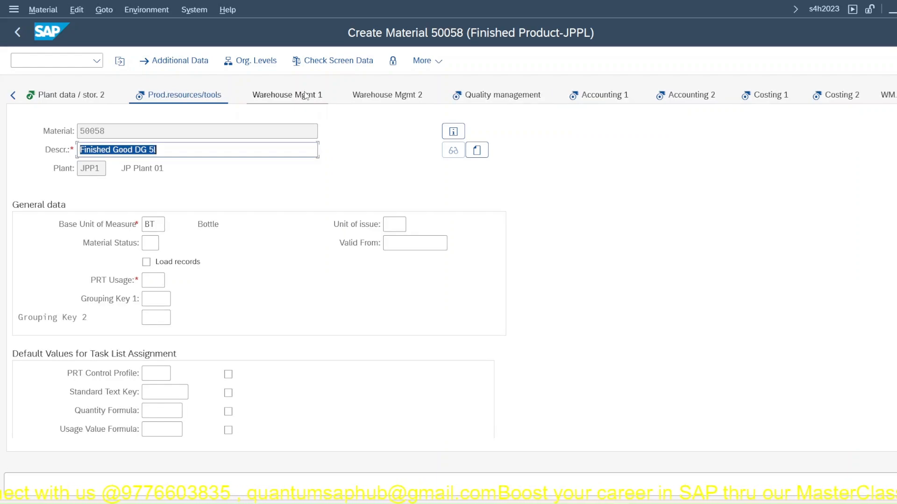
left_click(154, 280)
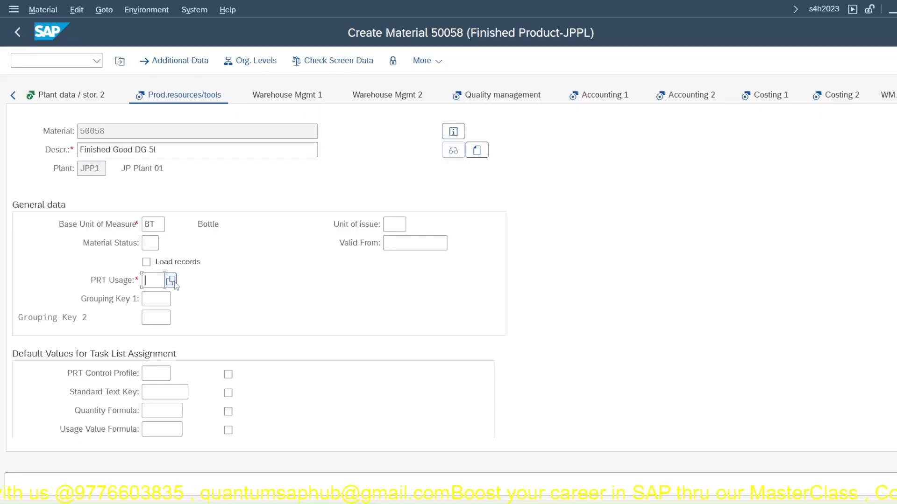
left_click(172, 281)
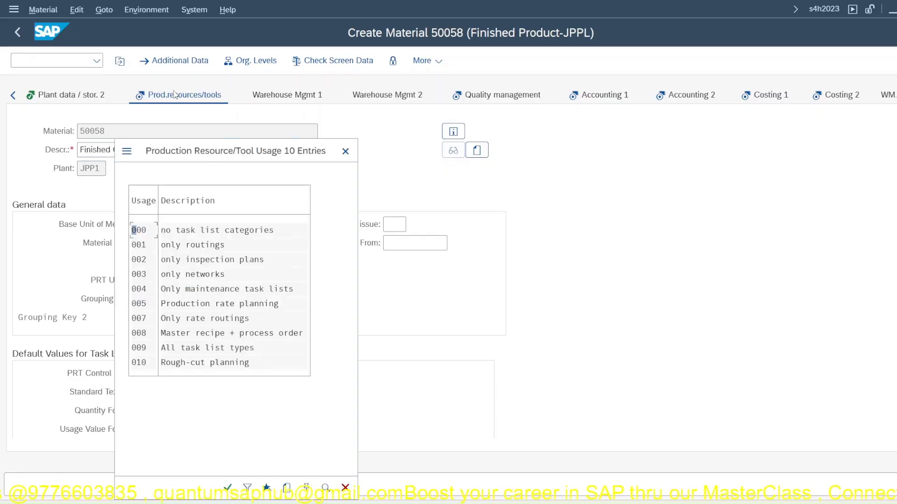
double_click(202, 232)
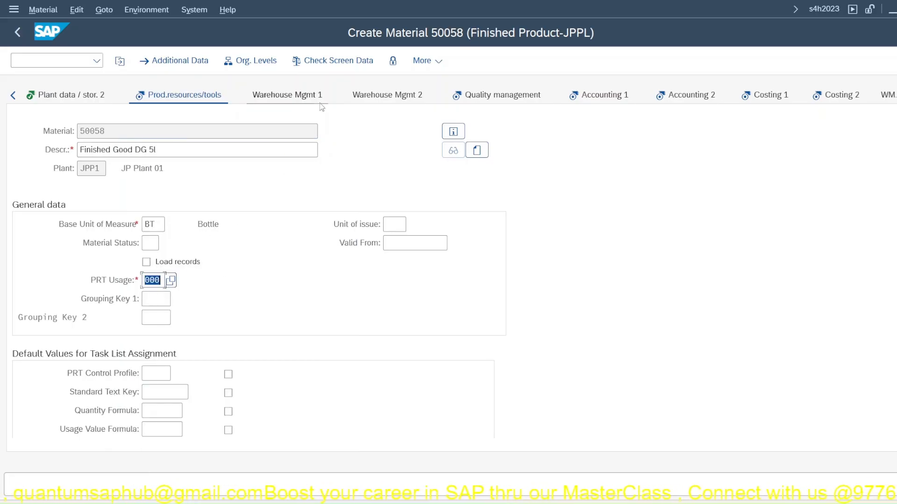
- Go through Quality management to Accounting 1 and check the available valuation classes and valuation categories
left_click(489, 99)
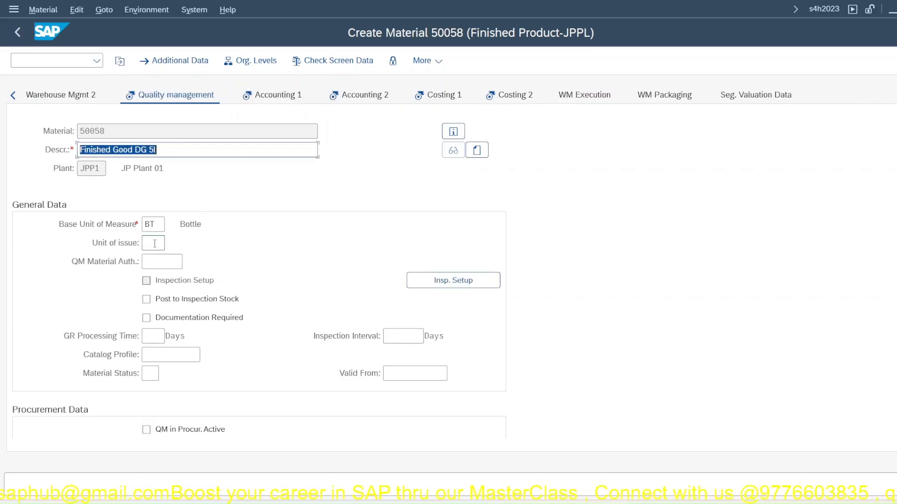
left_click(278, 95)
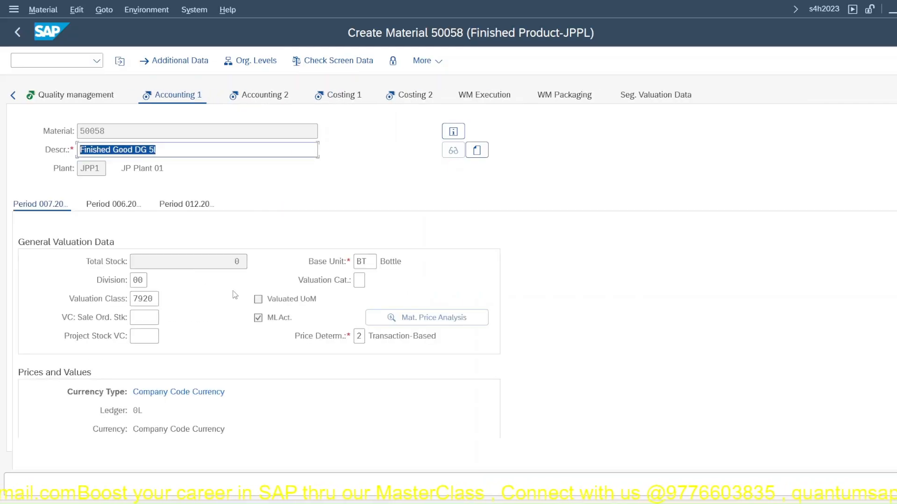
left_click(145, 299)
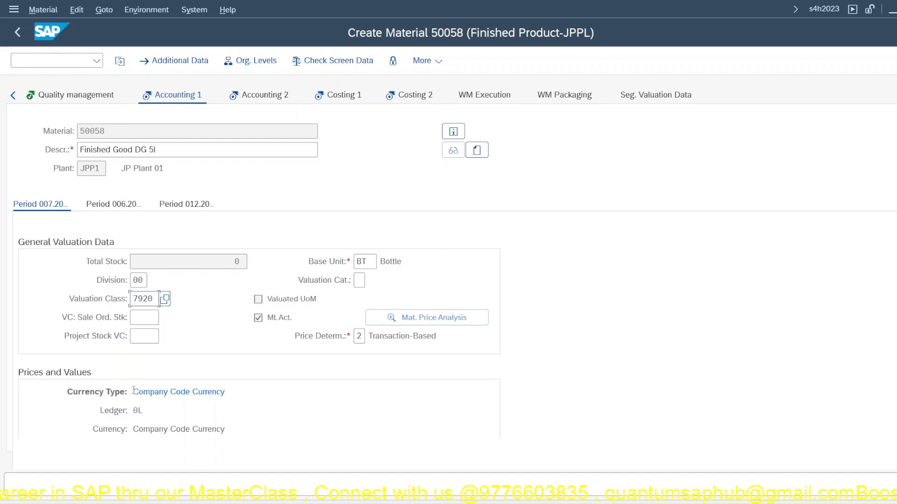
key("F4")
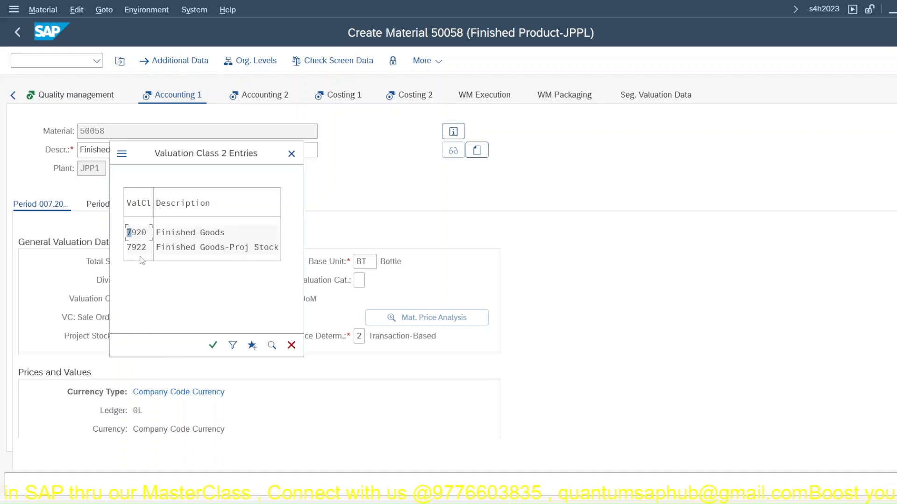
left_click(291, 153)
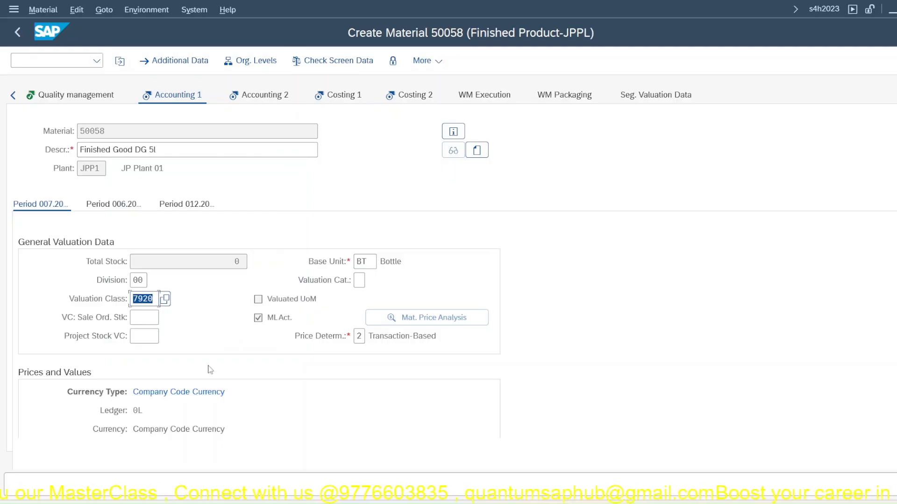
left_click(360, 281)
key("F4")
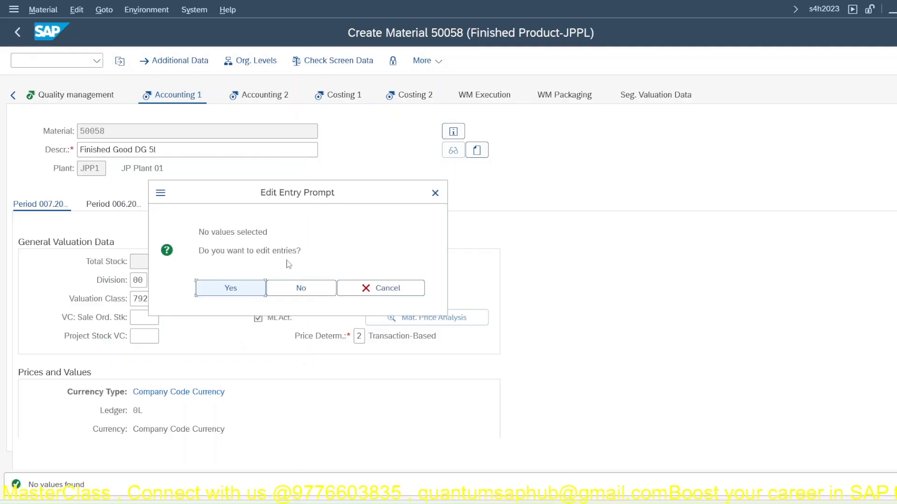
left_click(371, 287)
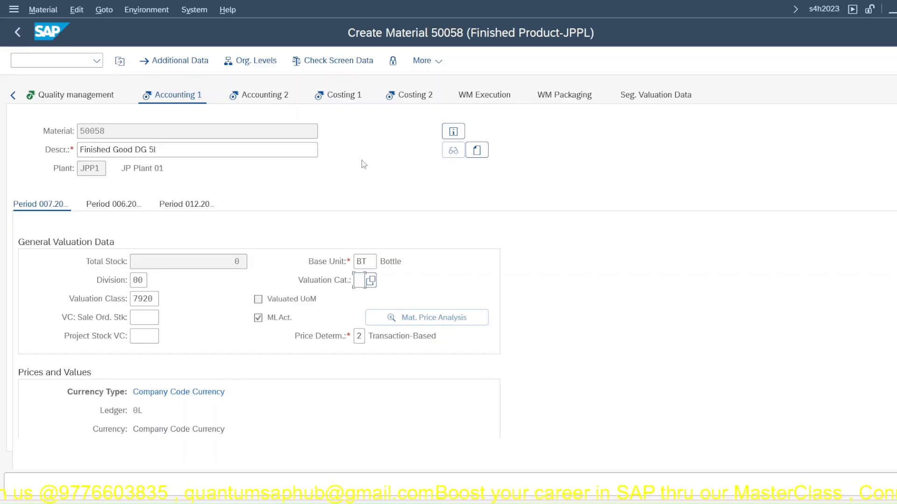
- Accept the accounting data, go through Accounting 2, Costing 1 and Costing 2, and save the new material
left_click(323, 97)
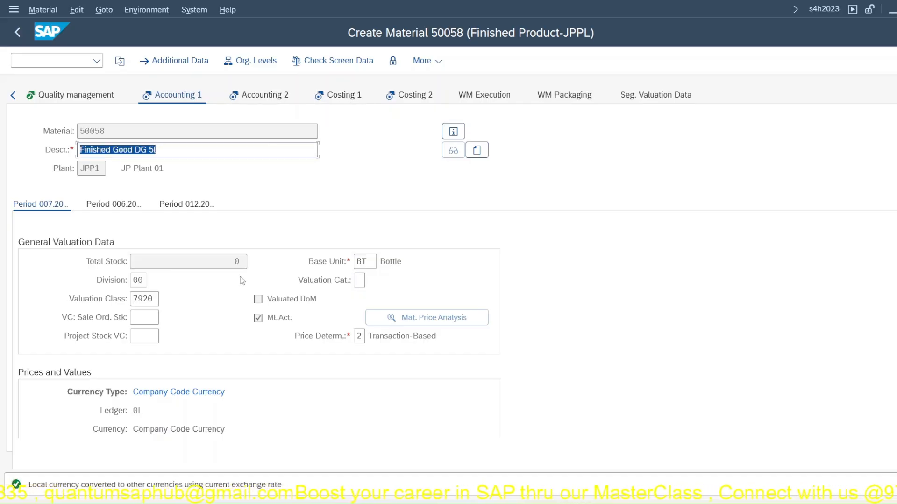
key("Return")
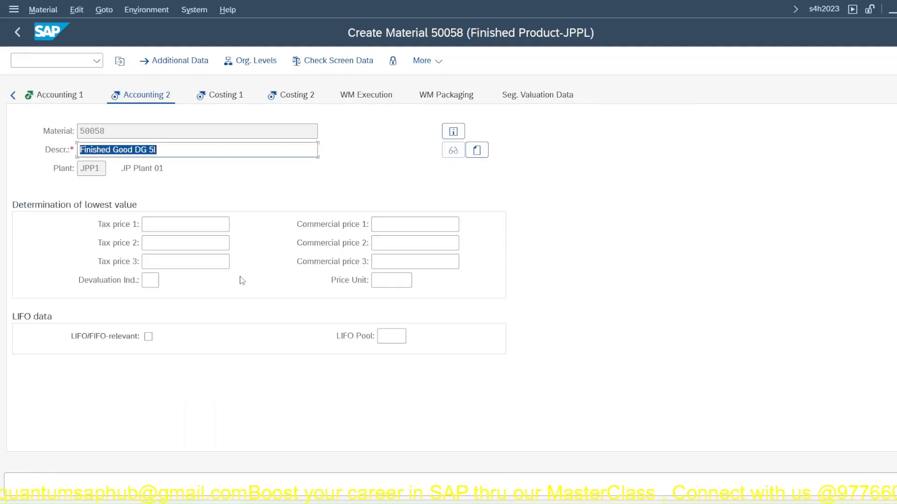
left_click(226, 95)
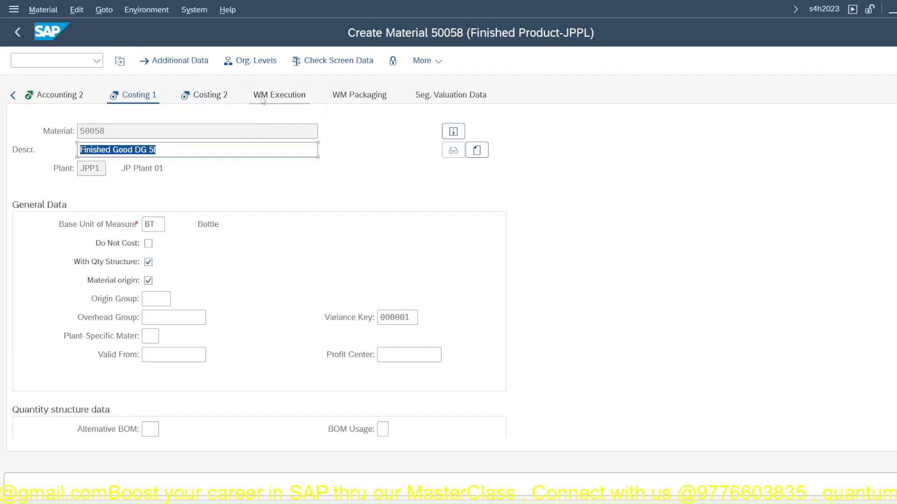
left_click(204, 95)
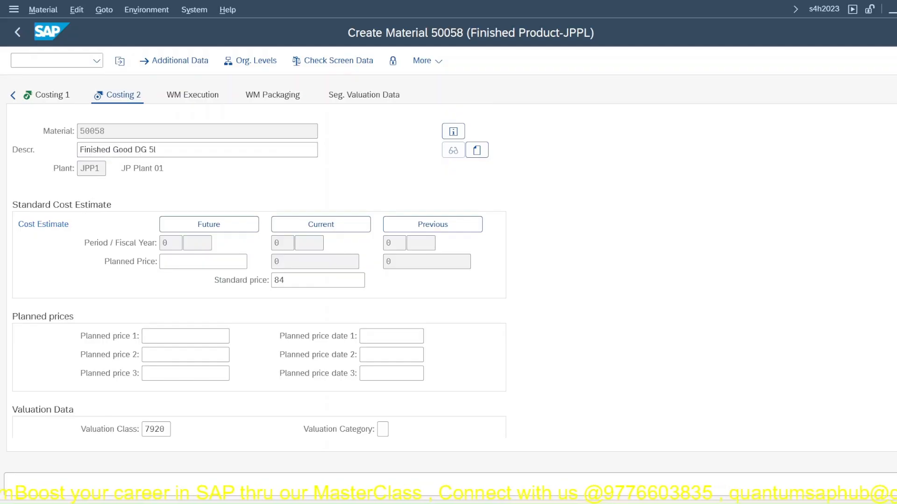
key("ctrl+s")
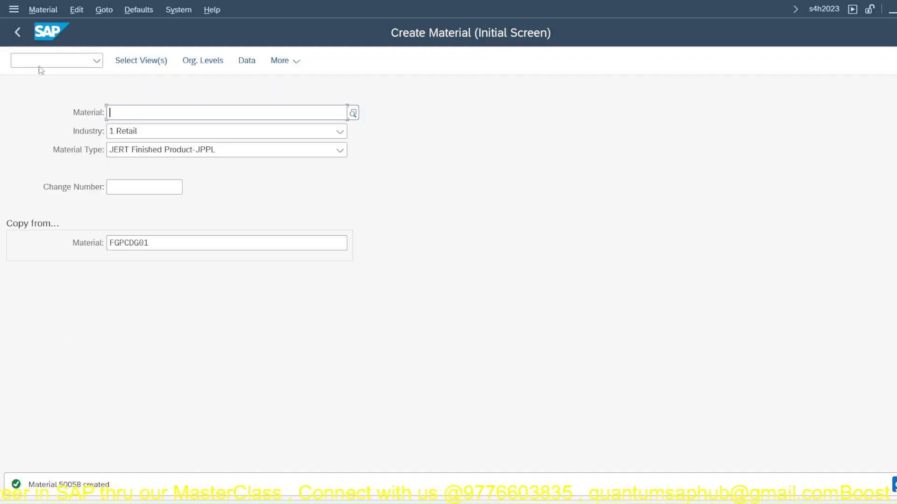
- Open the newly created material in display mode with all views selected and its organizational levels confirmed
left_click(32, 9)
mouse_move(53, 67)
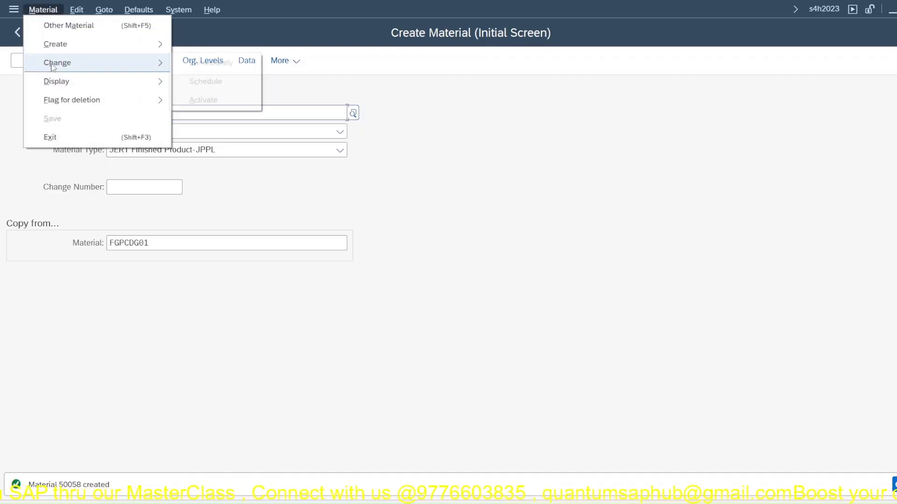
mouse_move(54, 82)
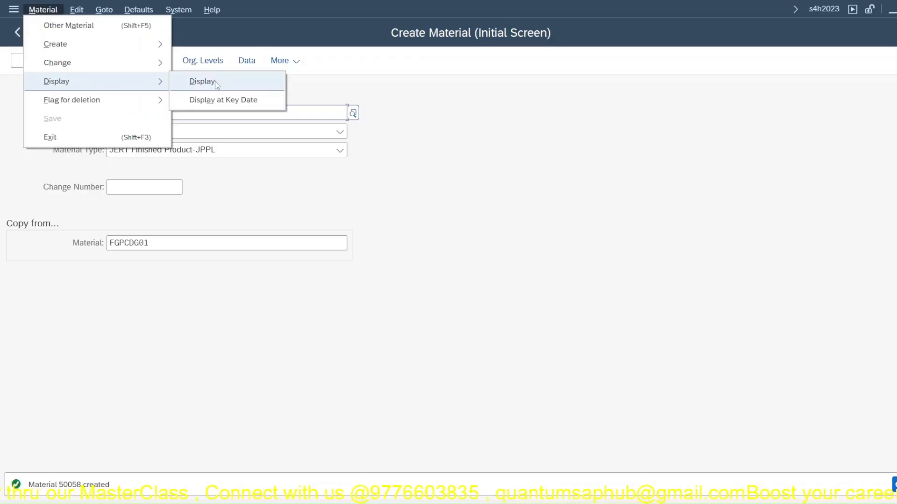
left_click(216, 84)
key("Return")
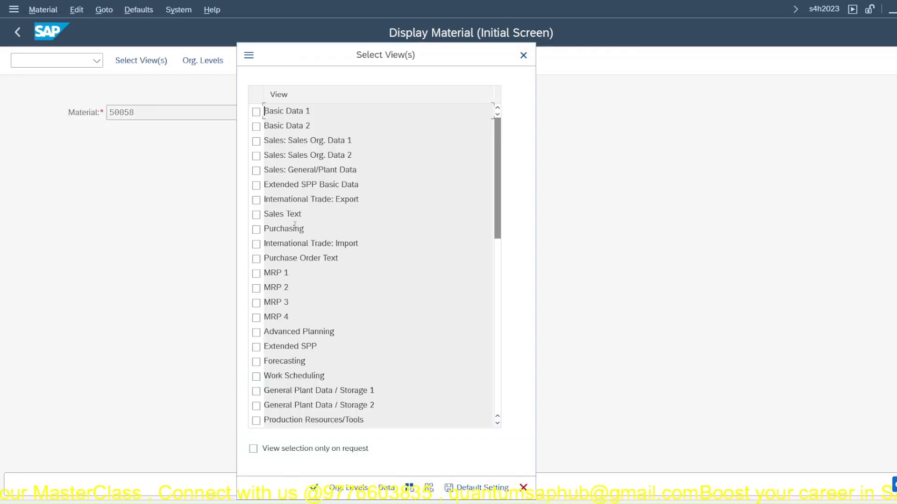
left_click(410, 488)
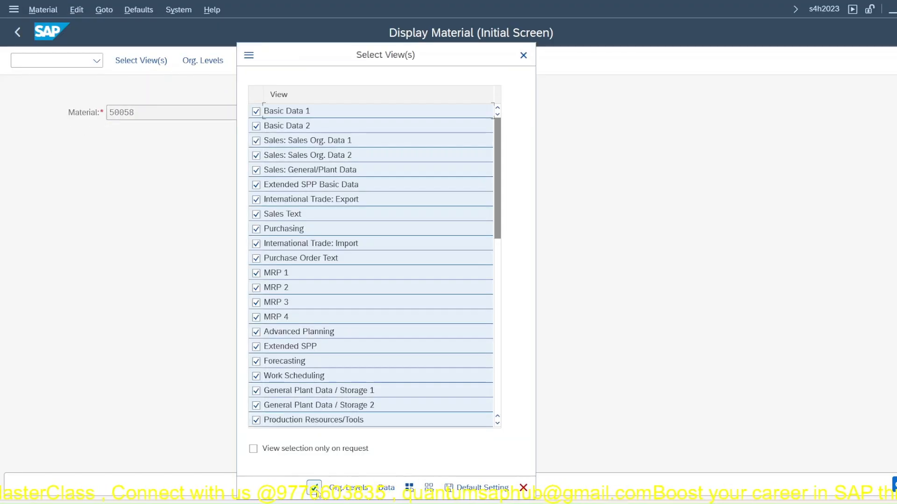
left_click(315, 488)
left_click(428, 326)
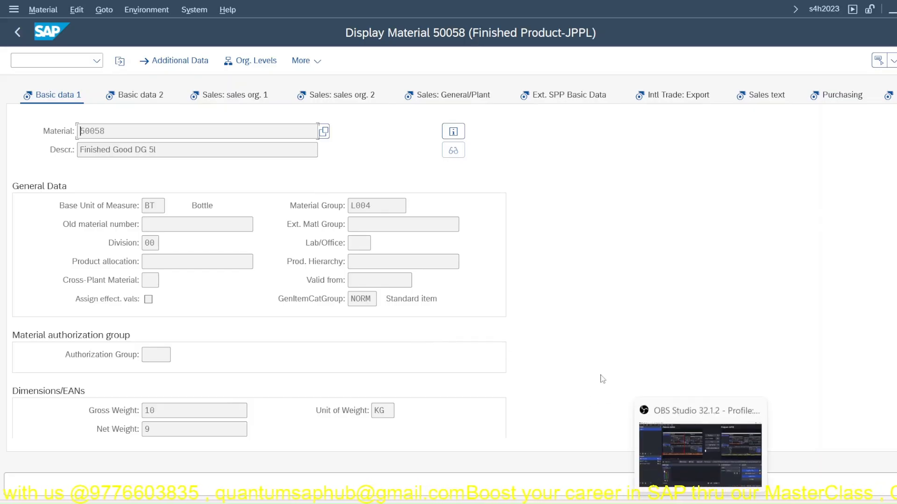
- Switch to the SAP SD material master presentation in PowerPoint and show the Item Category Groups (MTPOS) slide
left_click(665, 502)
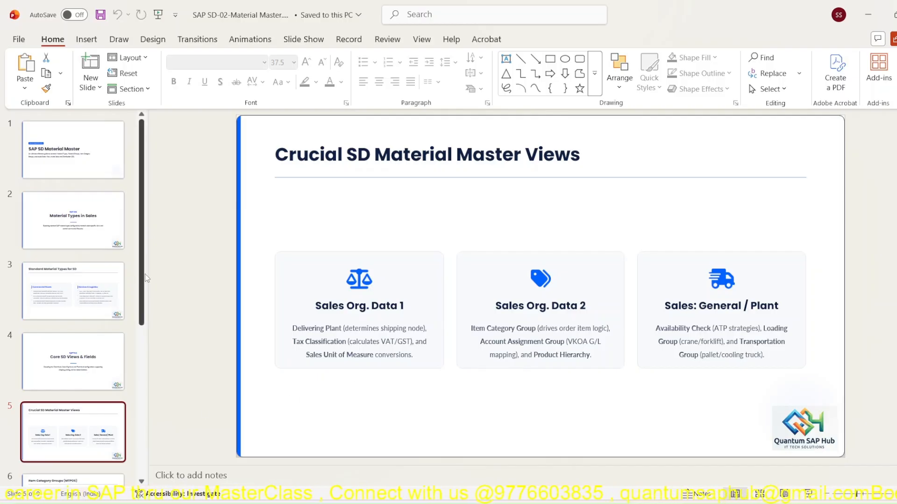
scroll(145, 274, "down", 3)
left_click(82, 354)
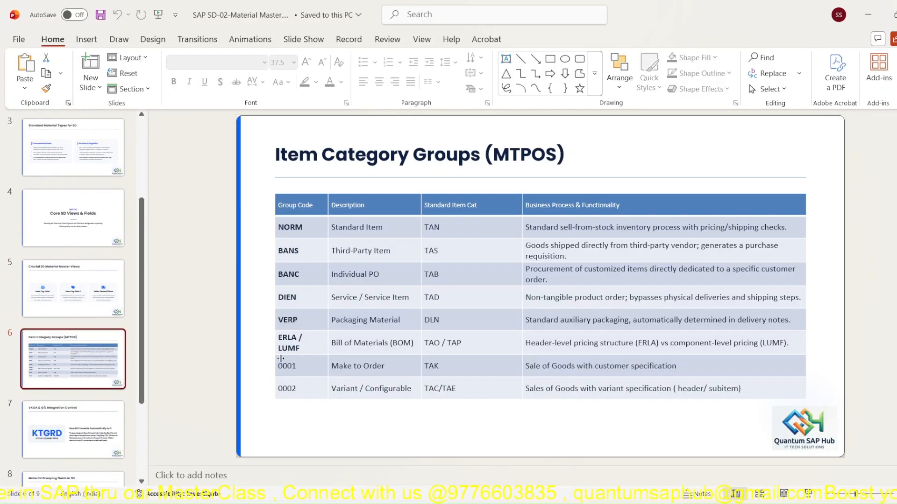